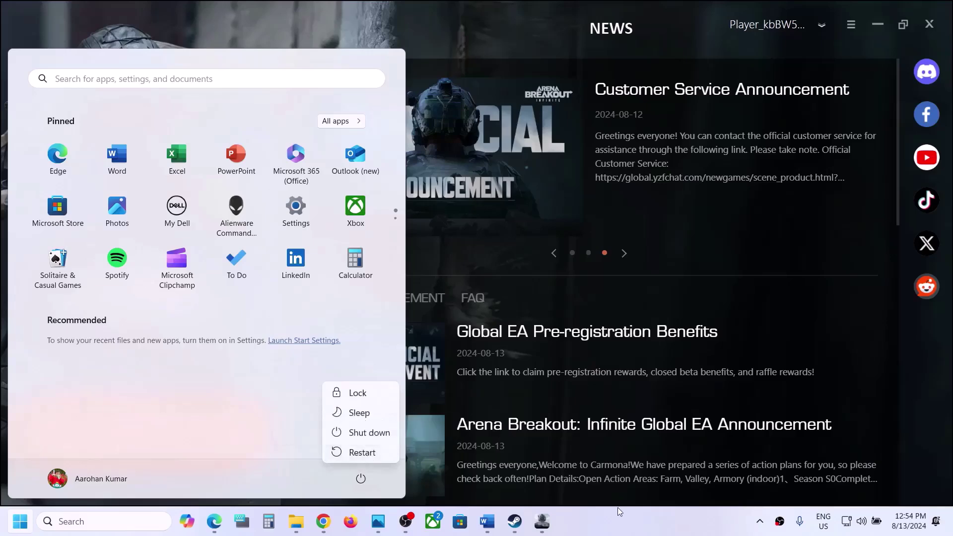
Review the restart and run-as-administrator troubleshooting steps in the Word document, and return to the Arena Breakout launcher.
{"action": "left_click", "coordinate": [618, 513]}
{"action": "left_click", "coordinate": [487, 521]}
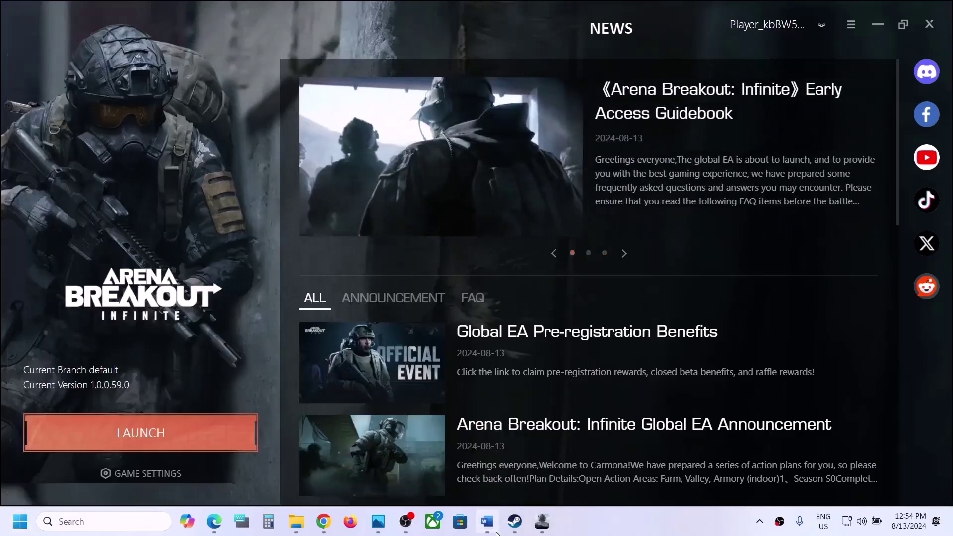
{"action": "scroll", "coordinate": [174, 359], "scroll_direction": "down", "scroll_amount": 1}
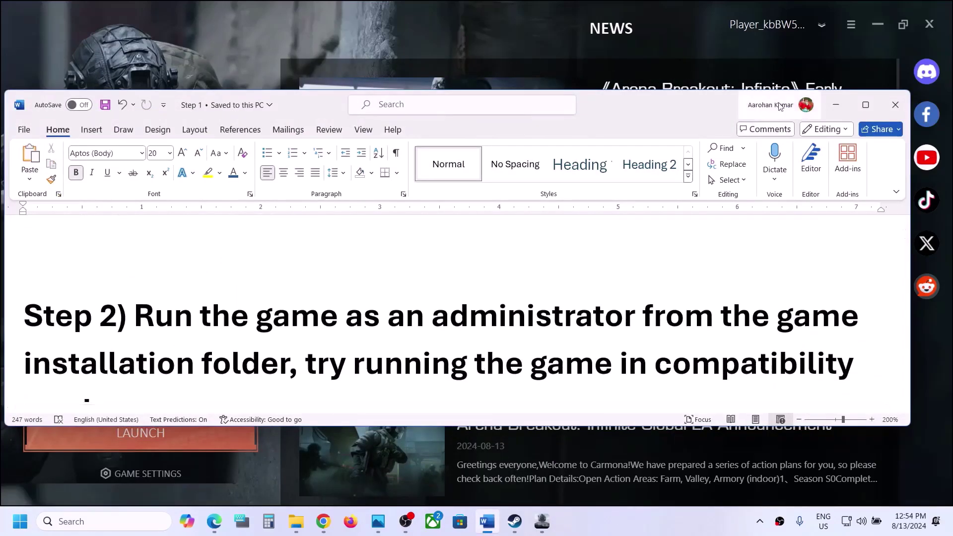
{"action": "left_click", "coordinate": [857, 106]}
{"action": "scroll", "coordinate": [549, 248], "scroll_direction": "up", "scroll_amount": 1}
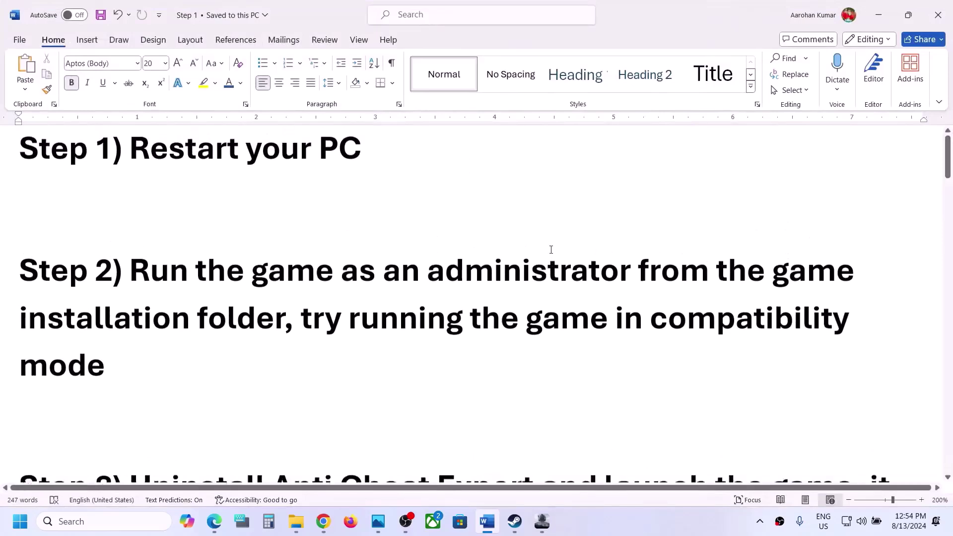
{"action": "left_click", "coordinate": [877, 15]}
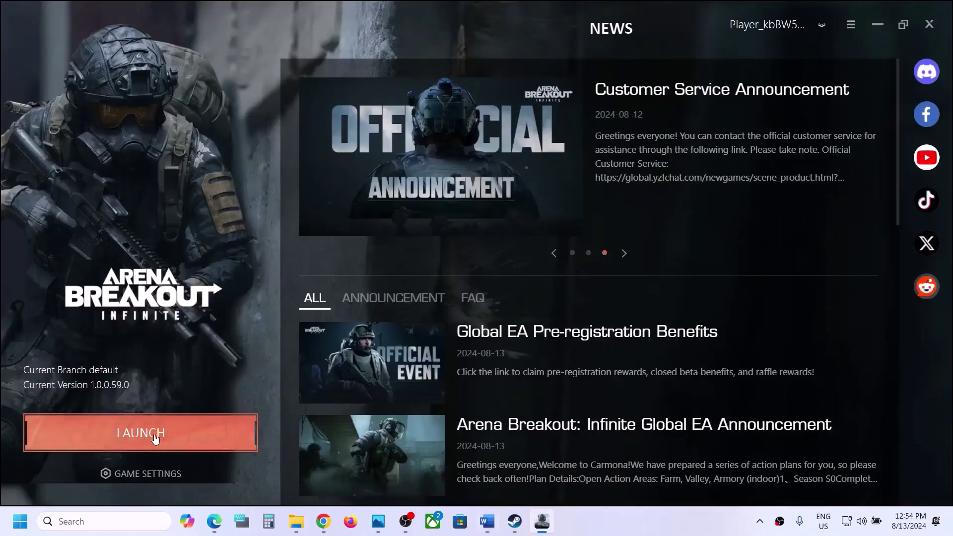
Check the game settings options offered in the Arena Breakout Infinite launcher.
{"action": "left_click", "coordinate": [132, 474]}
{"action": "mouse_move", "coordinate": [179, 437]}
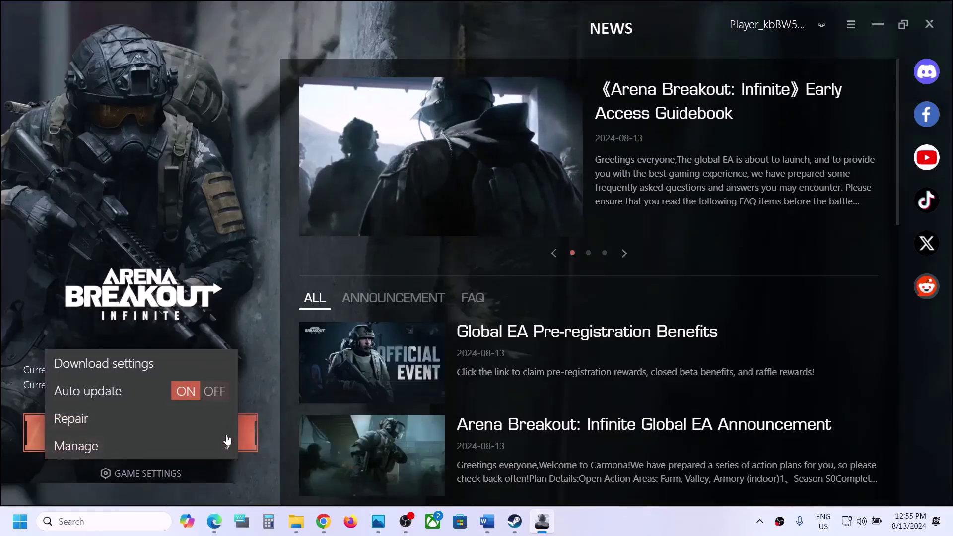
{"action": "left_click", "coordinate": [319, 427]}
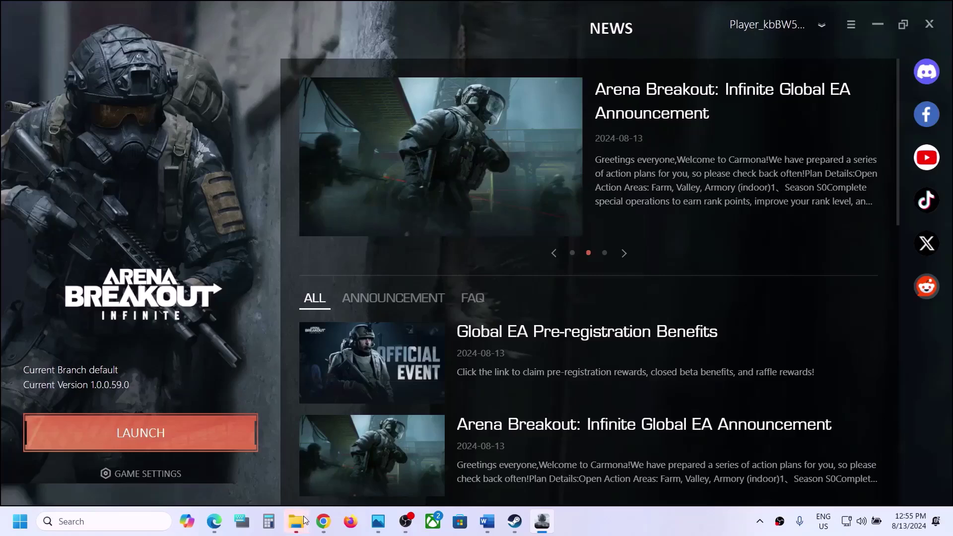
Switch to File Explorer and open the ABInfinite\Binaries\Win64 folder inside the Arena Breakout Infinite installation folder.
{"action": "mouse_move", "coordinate": [304, 520]}
{"action": "left_click", "coordinate": [340, 471]}
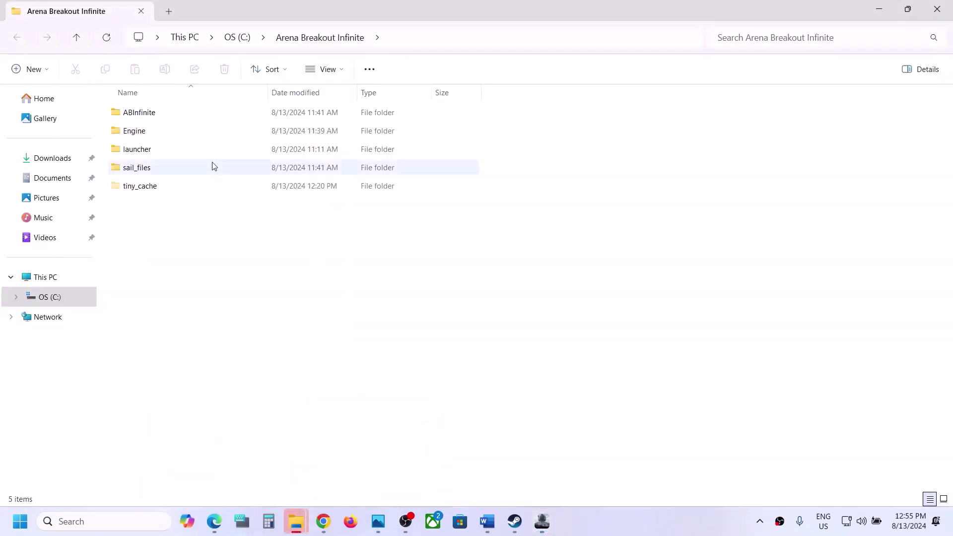
{"action": "left_click", "coordinate": [139, 118]}
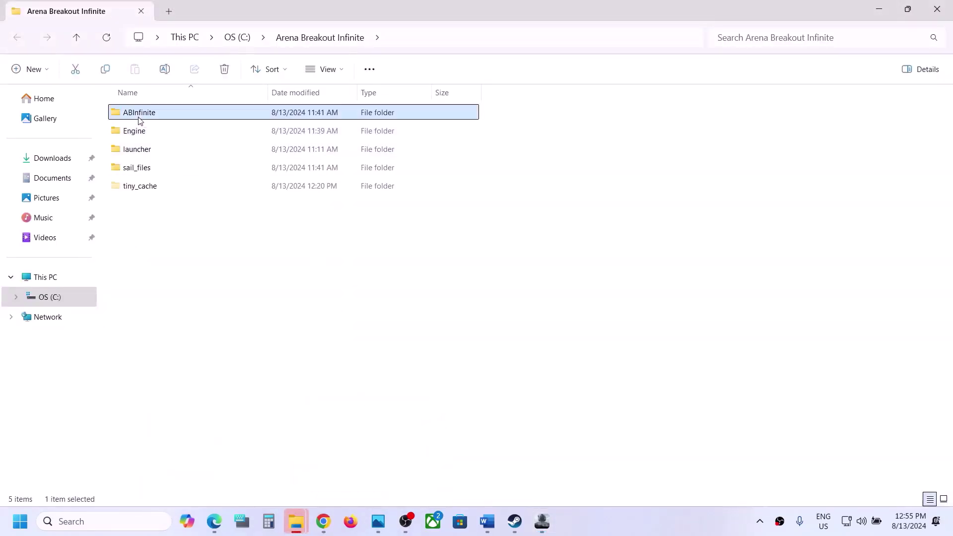
{"action": "double_click", "coordinate": [168, 113]}
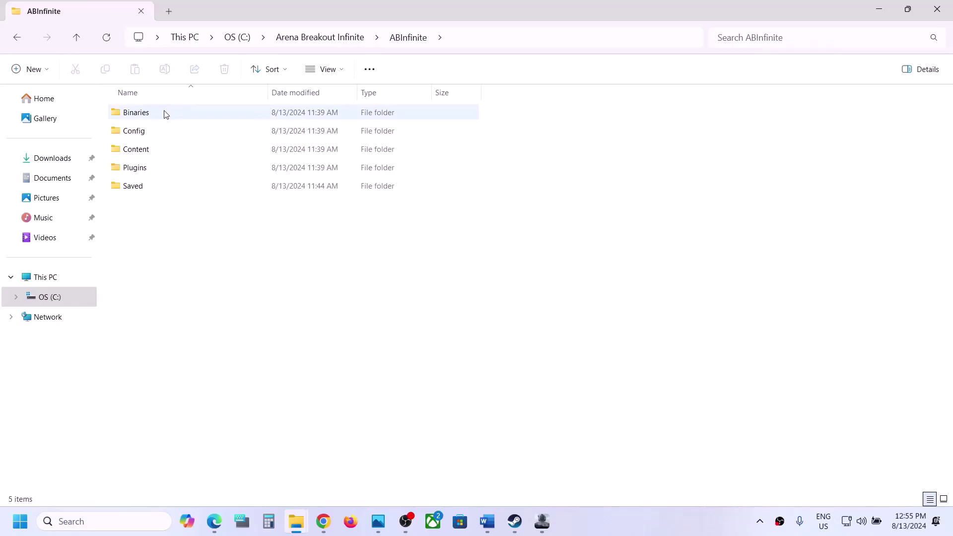
{"action": "double_click", "coordinate": [167, 115]}
{"action": "left_click", "coordinate": [145, 134]}
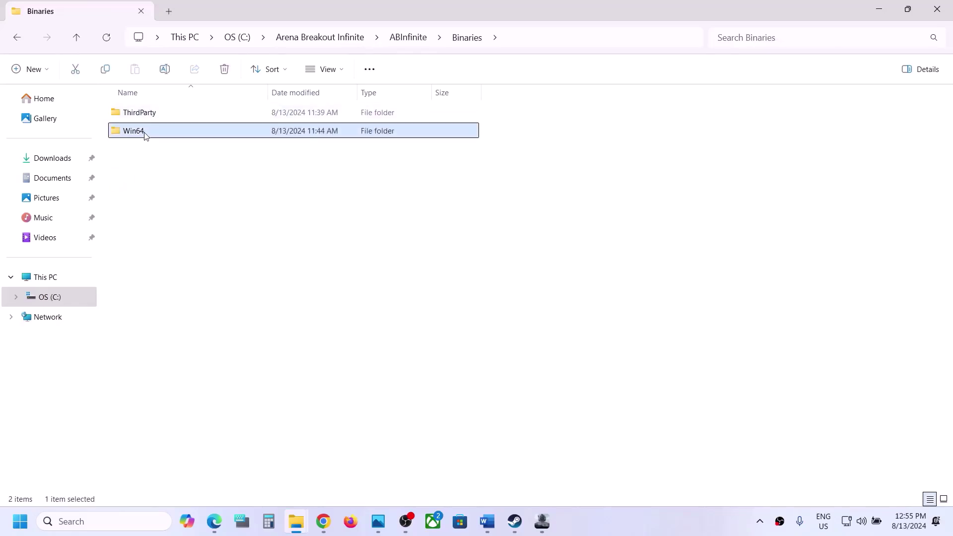
{"action": "double_click", "coordinate": [146, 135]}
Locate the UAGame and GameLoader applications in the Win64 folder.
{"action": "scroll", "coordinate": [211, 345], "scroll_direction": "down", "scroll_amount": 7}
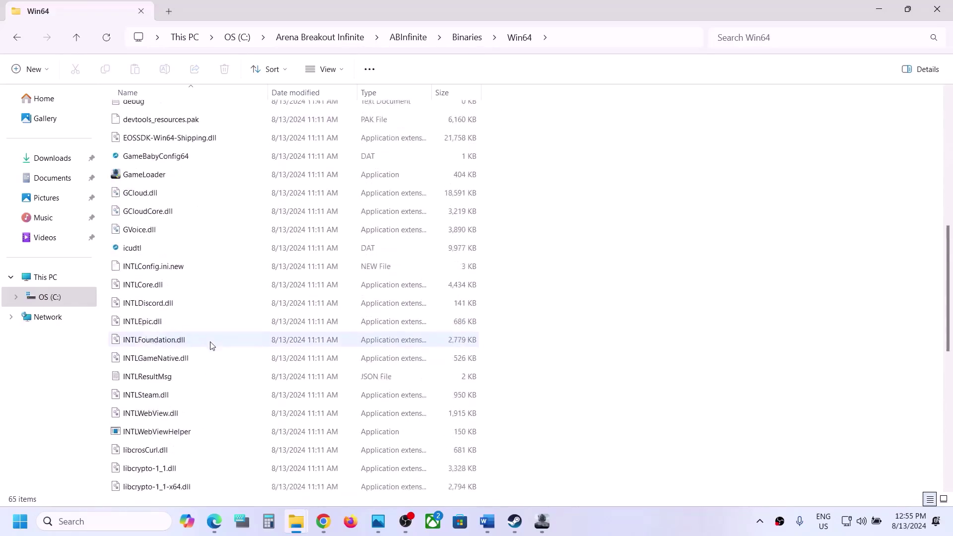
{"action": "scroll", "coordinate": [210, 344], "scroll_direction": "down", "scroll_amount": 7}
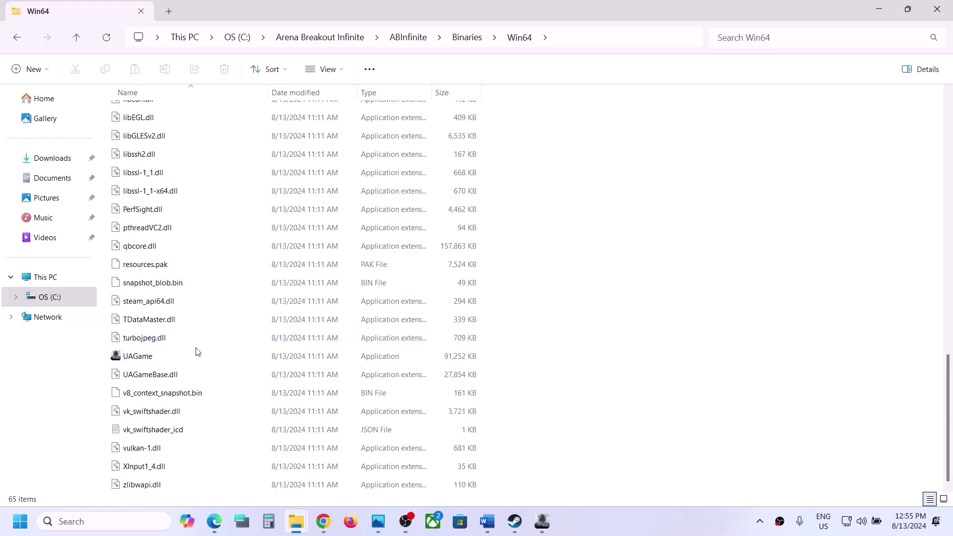
{"action": "left_click", "coordinate": [148, 362]}
{"action": "scroll", "coordinate": [149, 364], "scroll_direction": "up", "scroll_amount": 9}
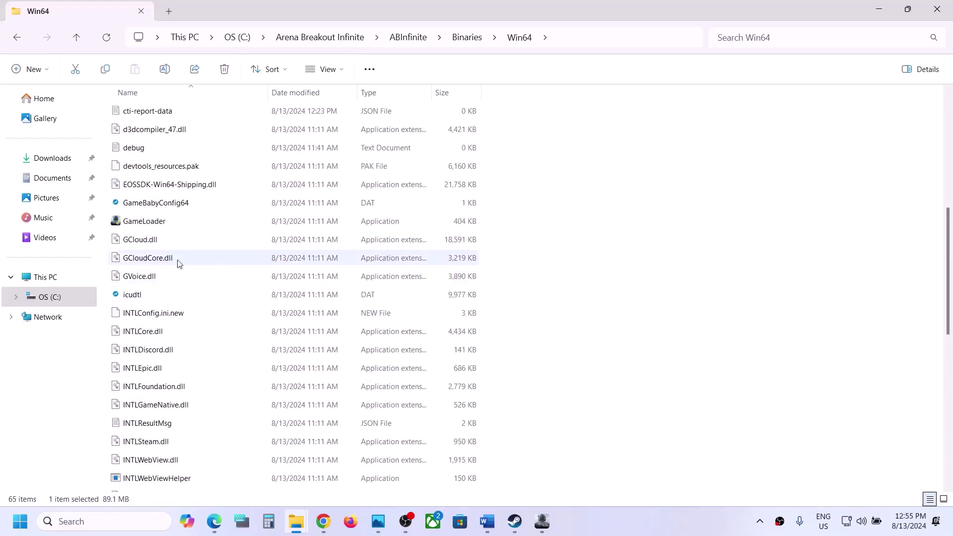
{"action": "left_click", "coordinate": [153, 221]}
{"action": "scroll", "coordinate": [153, 223], "scroll_direction": "down", "scroll_amount": 8}
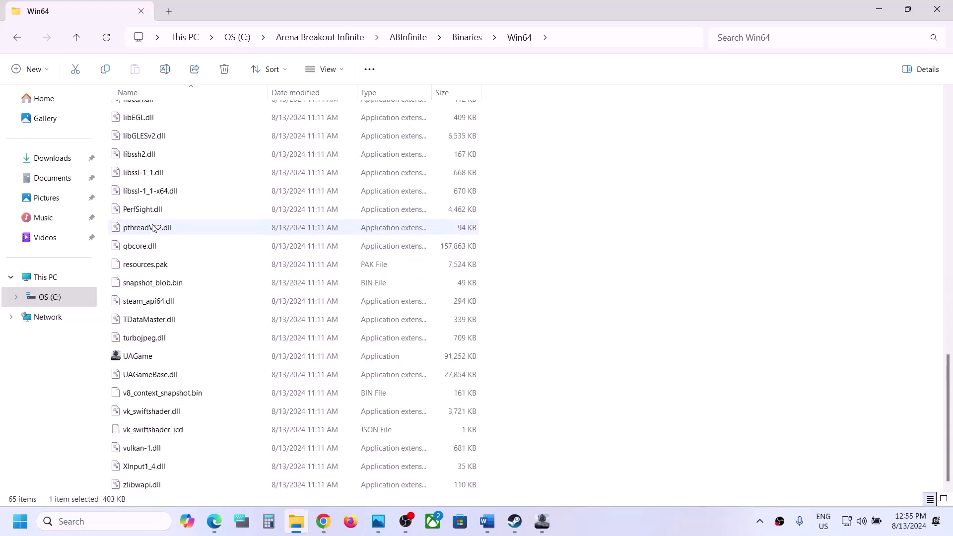
Set the UAGame application to run as an administrator in its compatibility properties and apply the change.
{"action": "left_click", "coordinate": [124, 357]}
{"action": "right_click", "coordinate": [155, 357]}
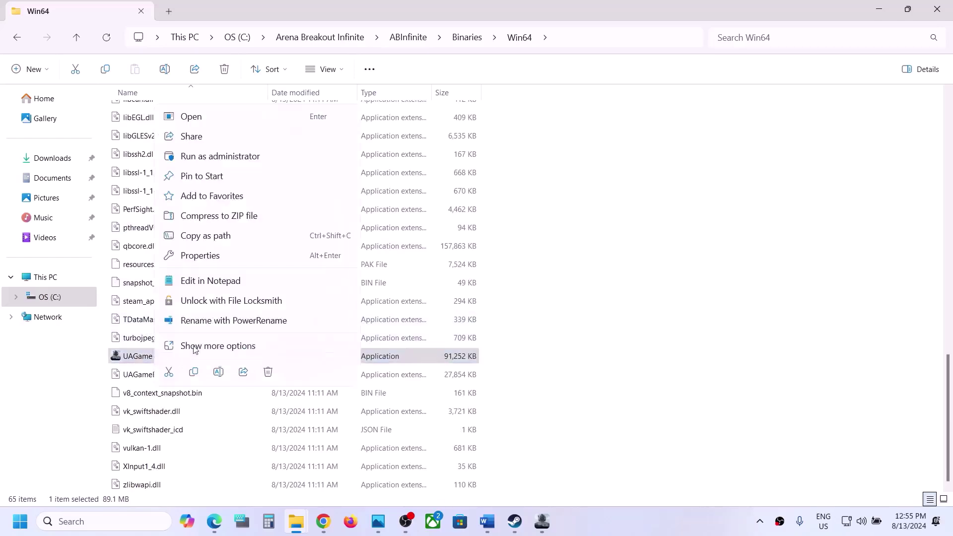
{"action": "left_click", "coordinate": [212, 257]}
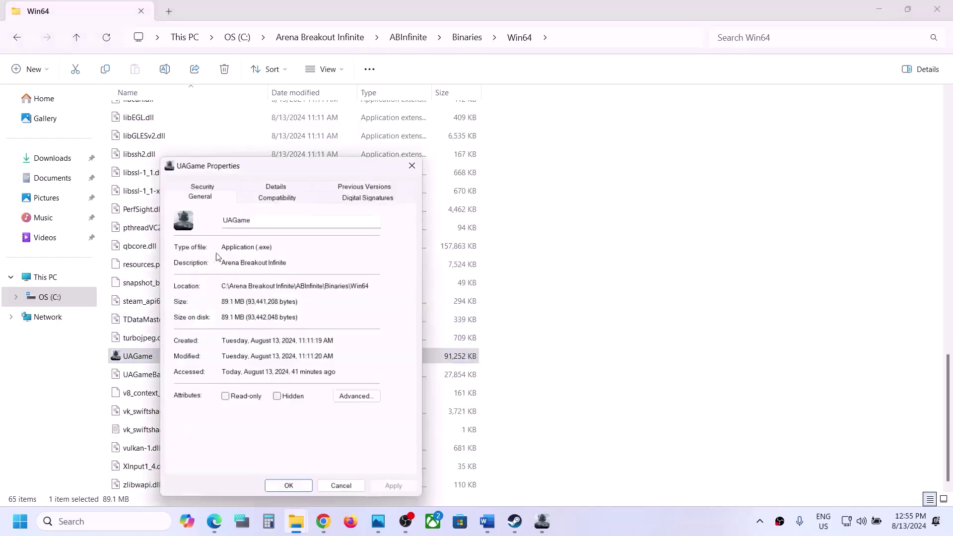
{"action": "left_click", "coordinate": [260, 199]}
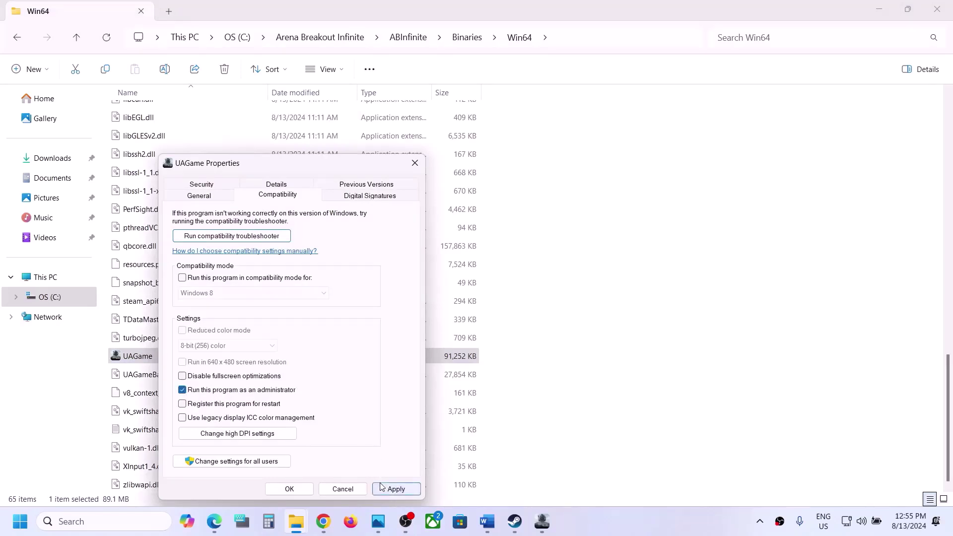
{"action": "left_click", "coordinate": [396, 489]}
{"action": "left_click", "coordinate": [290, 489]}
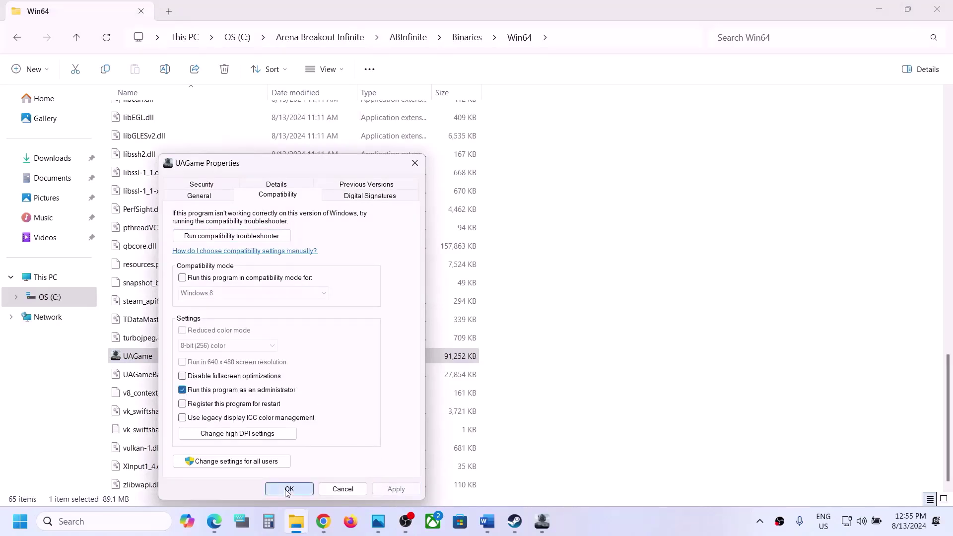
Enable compatibility mode for Windows 8 in UAGame's properties and apply it.
{"action": "right_click", "coordinate": [156, 358]}
{"action": "left_click", "coordinate": [204, 256]}
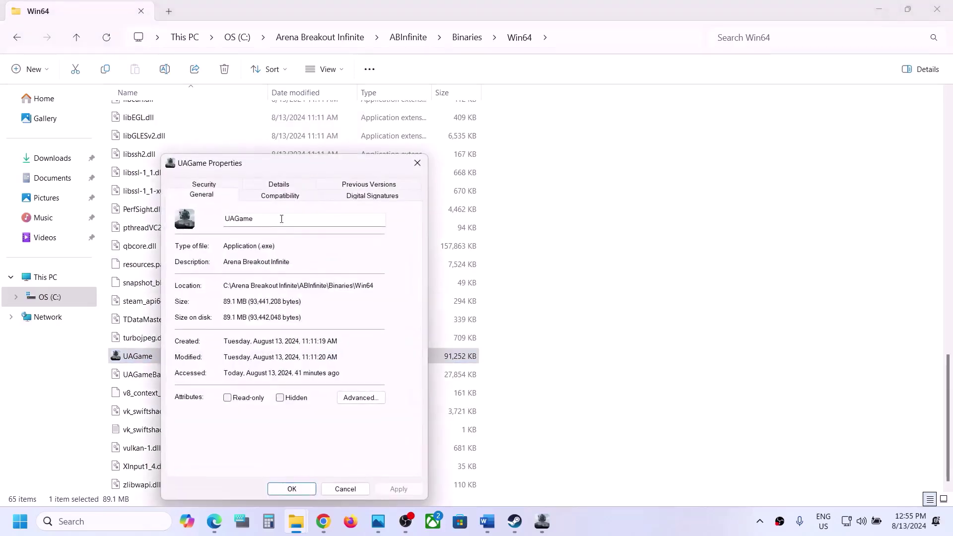
{"action": "left_click", "coordinate": [267, 197]}
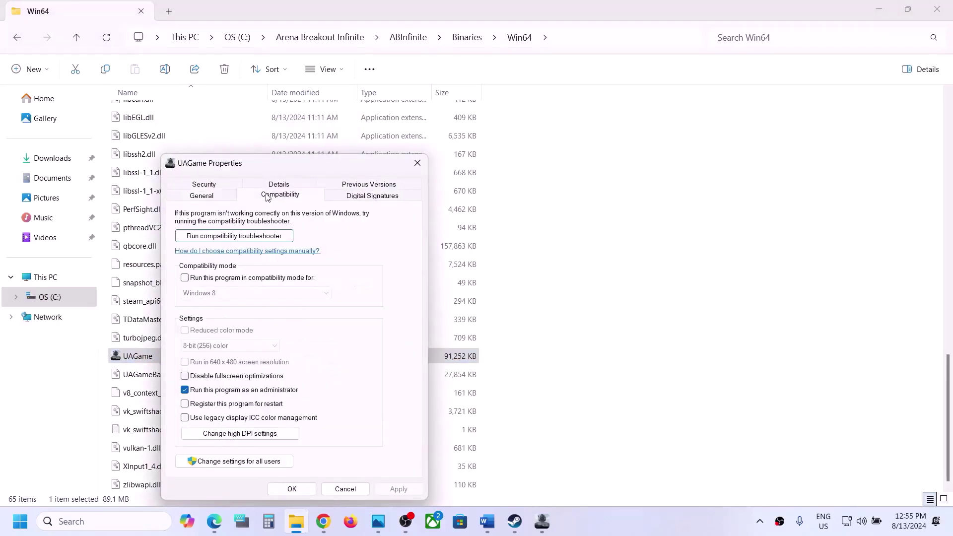
{"action": "left_click", "coordinate": [184, 278]}
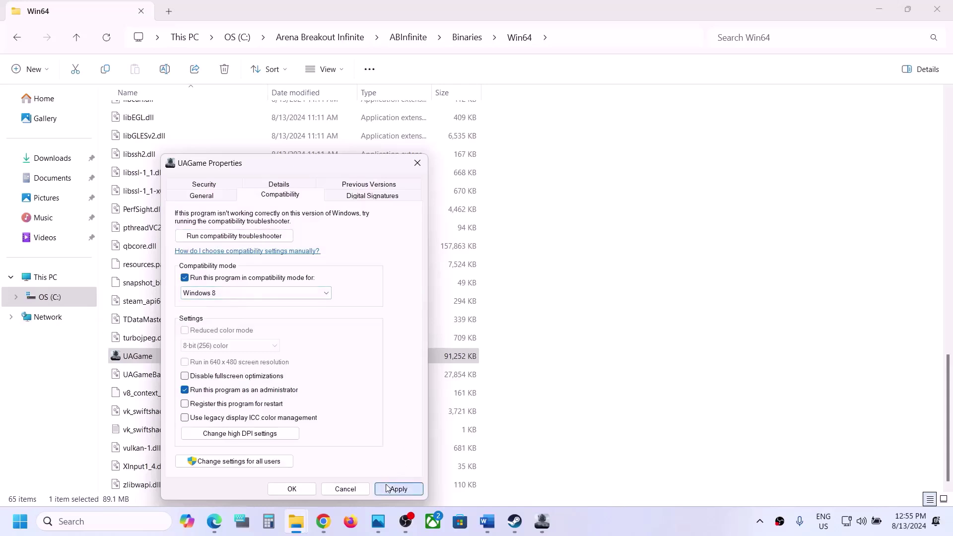
{"action": "left_click", "coordinate": [388, 488]}
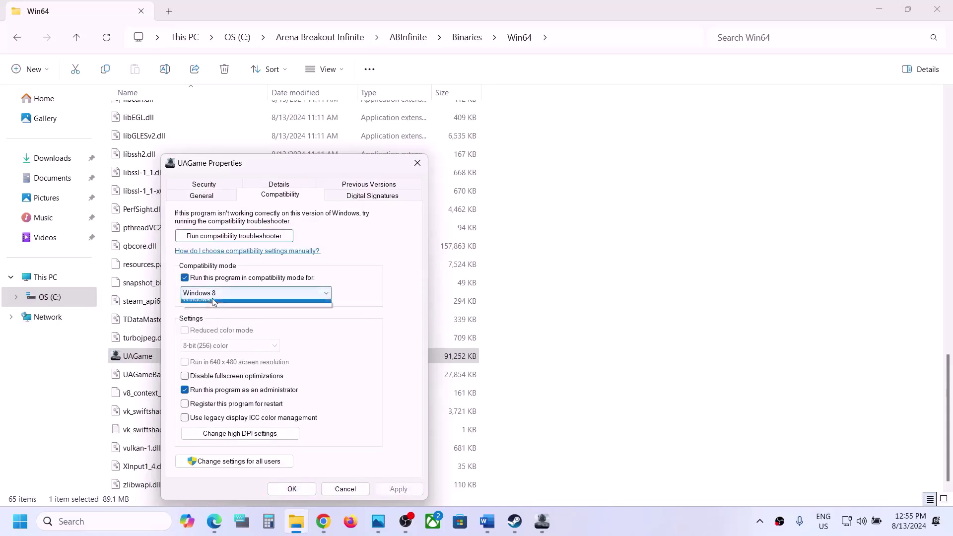
Change UAGame's compatibility mode to Windows 7, apply it and close the properties.
{"action": "left_click", "coordinate": [213, 298]}
{"action": "left_click", "coordinate": [211, 330]}
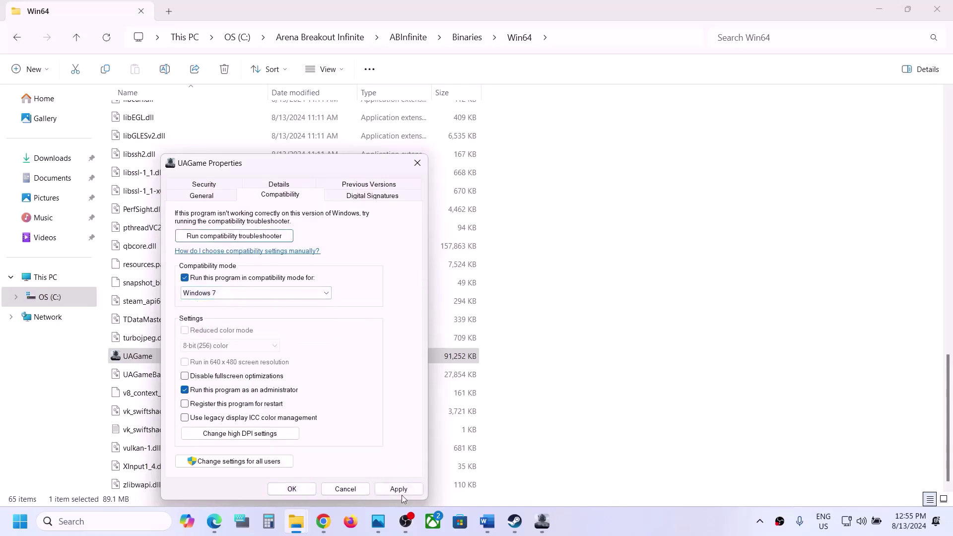
{"action": "left_click", "coordinate": [398, 490]}
{"action": "left_click", "coordinate": [292, 489]}
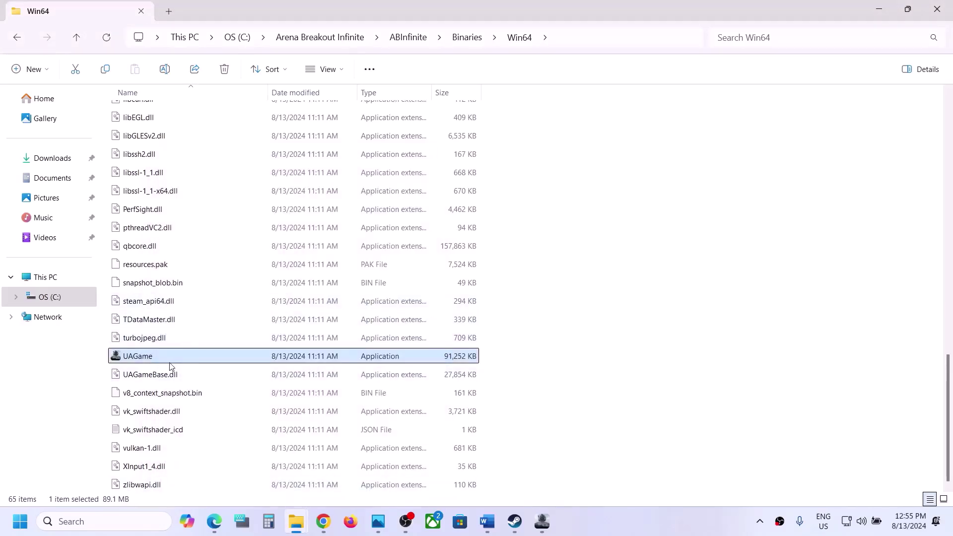
Set the GameLoader application to run as an administrator in its compatibility properties and apply the change.
{"action": "scroll", "coordinate": [278, 317], "scroll_direction": "up", "scroll_amount": 9}
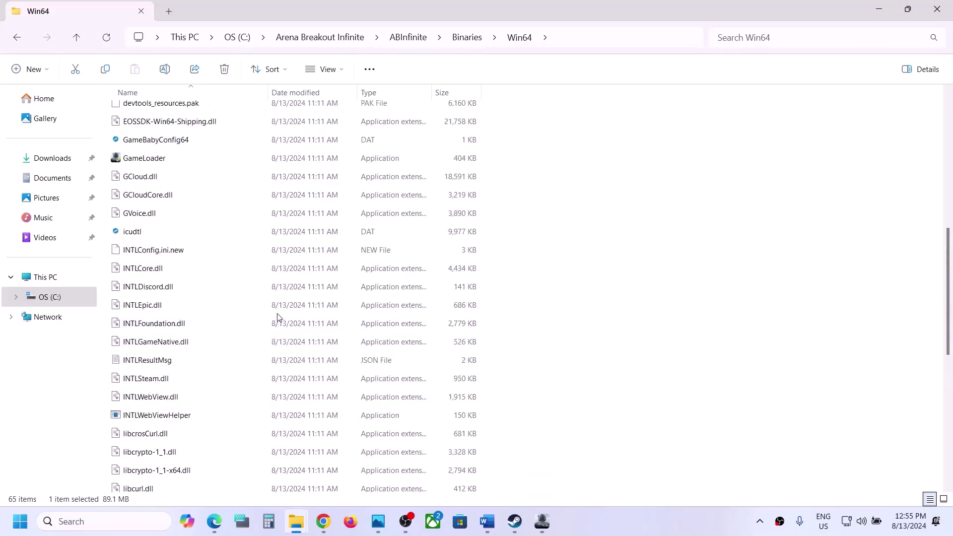
{"action": "left_click", "coordinate": [153, 293]}
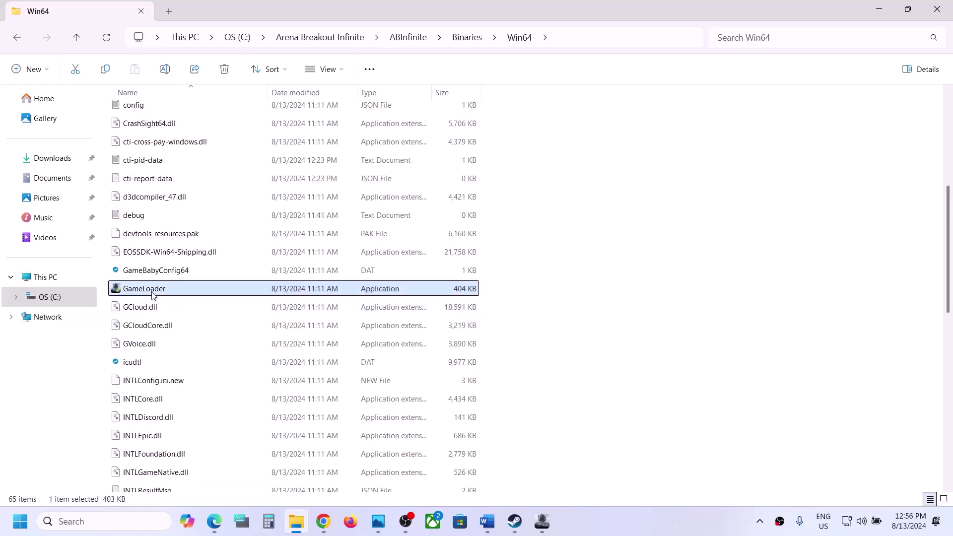
{"action": "right_click", "coordinate": [153, 294]}
{"action": "left_click", "coordinate": [201, 326]}
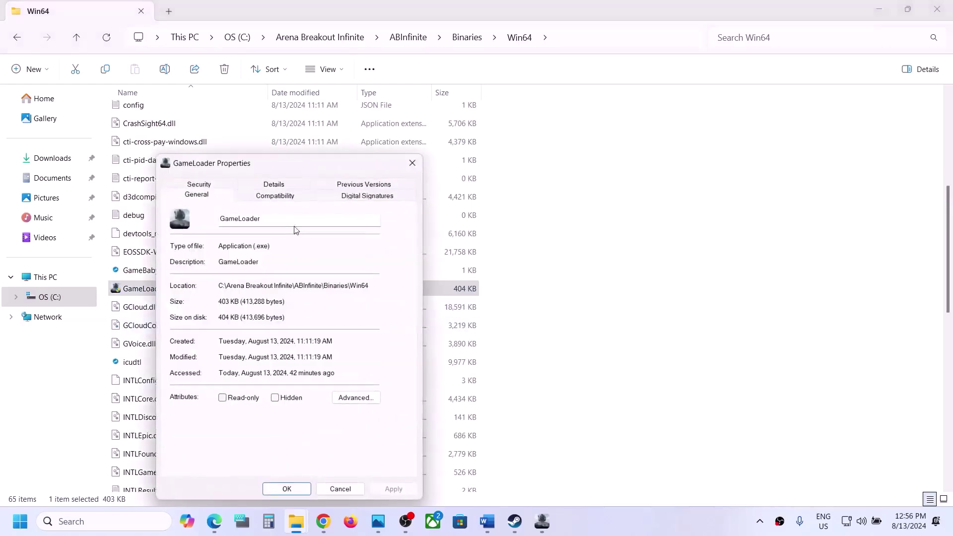
{"action": "left_click", "coordinate": [275, 196]}
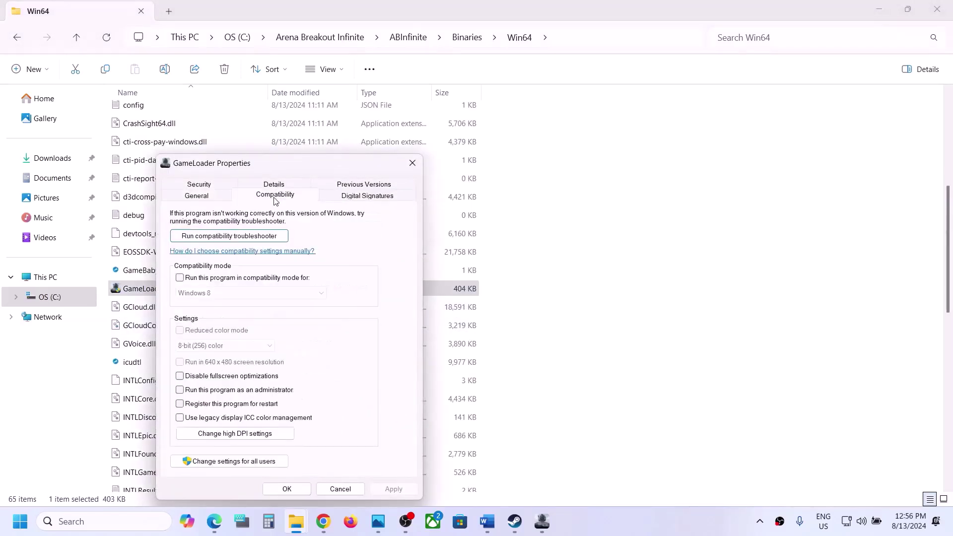
{"action": "left_click", "coordinate": [180, 391]}
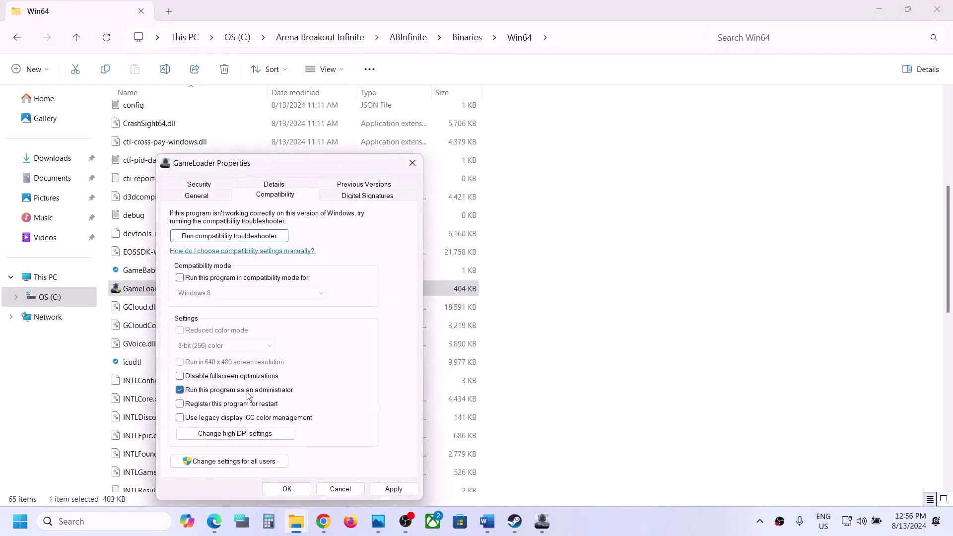
{"action": "left_click", "coordinate": [388, 491]}
{"action": "left_click", "coordinate": [286, 489]}
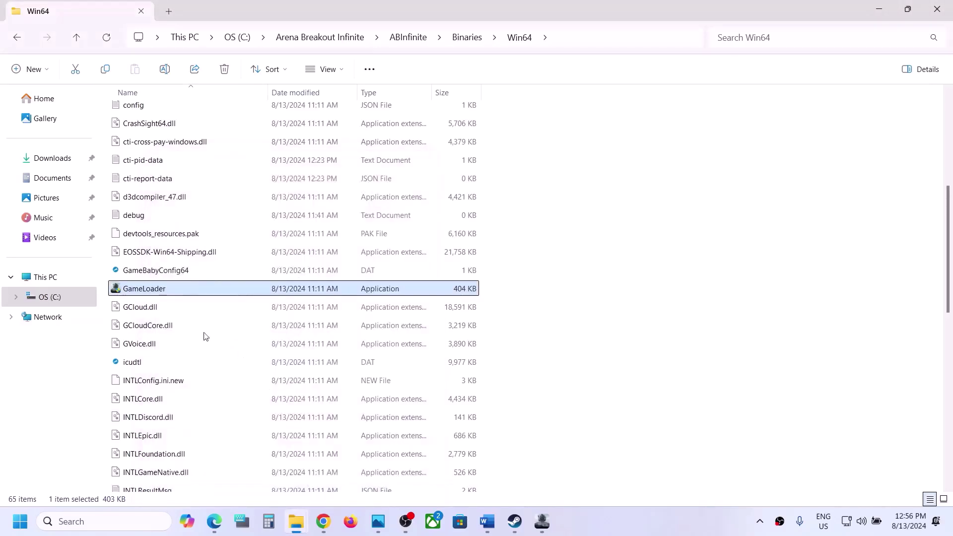
Enable compatibility mode for Windows 7 in the GameLoader application's compatibility properties.
{"action": "right_click", "coordinate": [159, 291]}
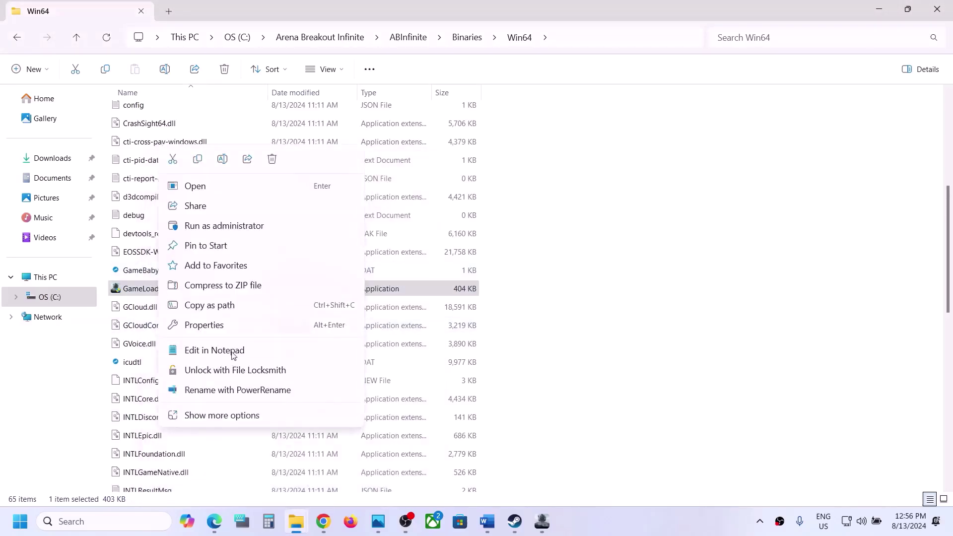
{"action": "left_click", "coordinate": [208, 328]}
{"action": "left_click", "coordinate": [271, 196]}
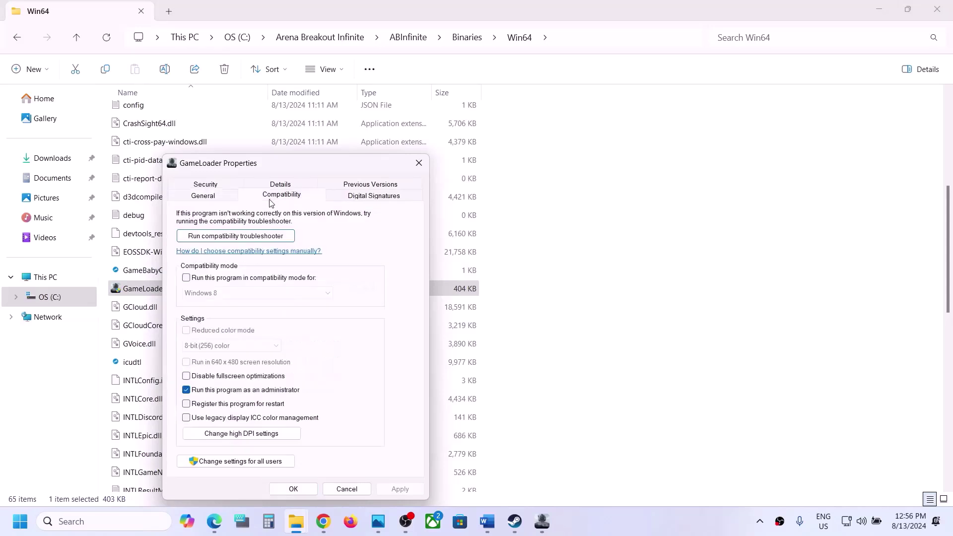
{"action": "left_click", "coordinate": [186, 278]}
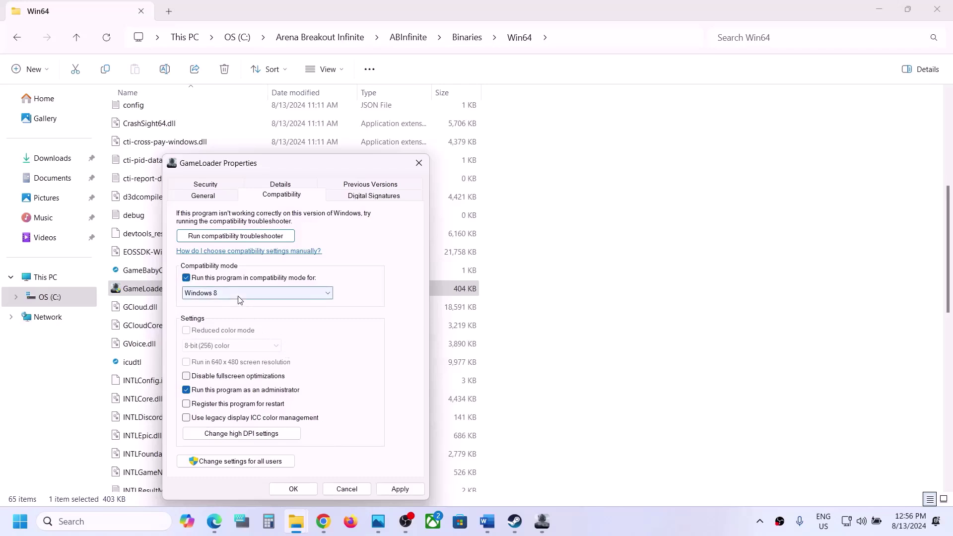
{"action": "left_click", "coordinate": [237, 296]}
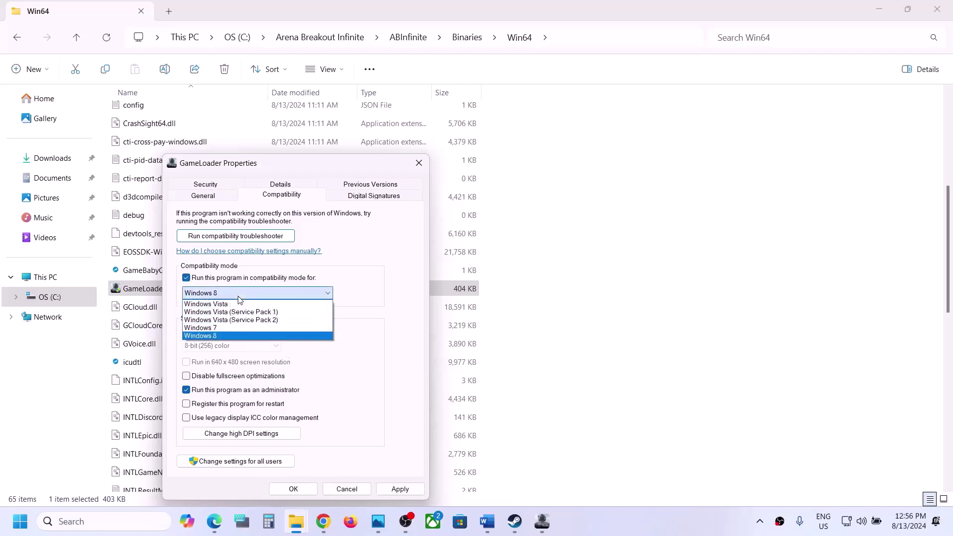
{"action": "left_click", "coordinate": [222, 328]}
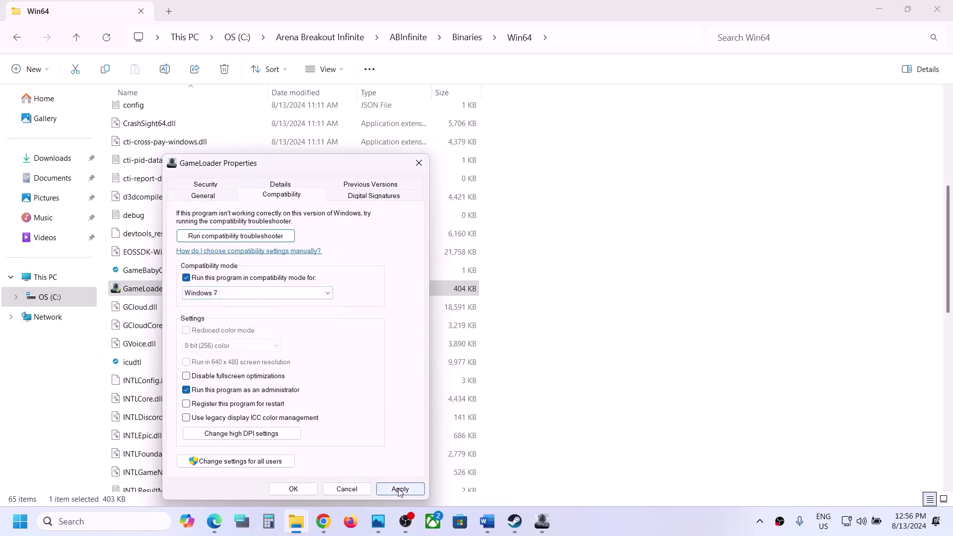
Disable fullscreen optimizations for GameLoader, apply the change, close its properties and run the application.
{"action": "left_click", "coordinate": [187, 376]}
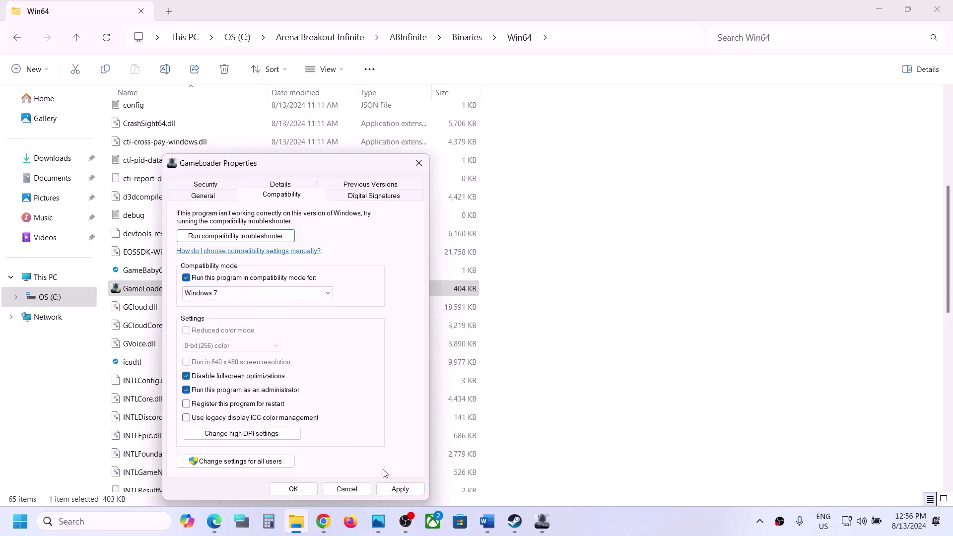
{"action": "left_click", "coordinate": [396, 489]}
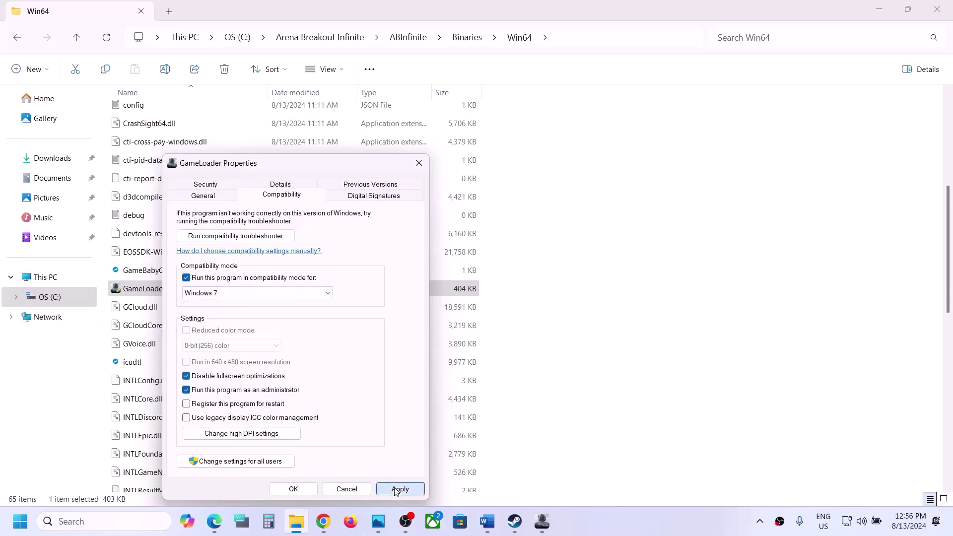
{"action": "left_click", "coordinate": [294, 490]}
{"action": "double_click", "coordinate": [215, 292]}
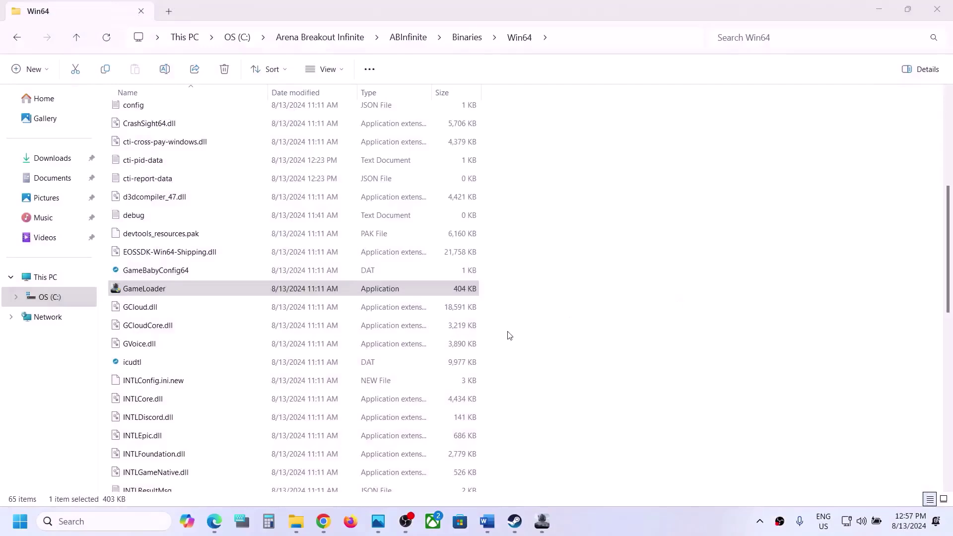
Turn off compatibility mode in UAGame's properties, apply the change and close the properties.
{"action": "scroll", "coordinate": [214, 347], "scroll_direction": "down", "scroll_amount": 5}
{"action": "left_click", "coordinate": [213, 346]}
{"action": "scroll", "coordinate": [214, 346], "scroll_direction": "down", "scroll_amount": 5}
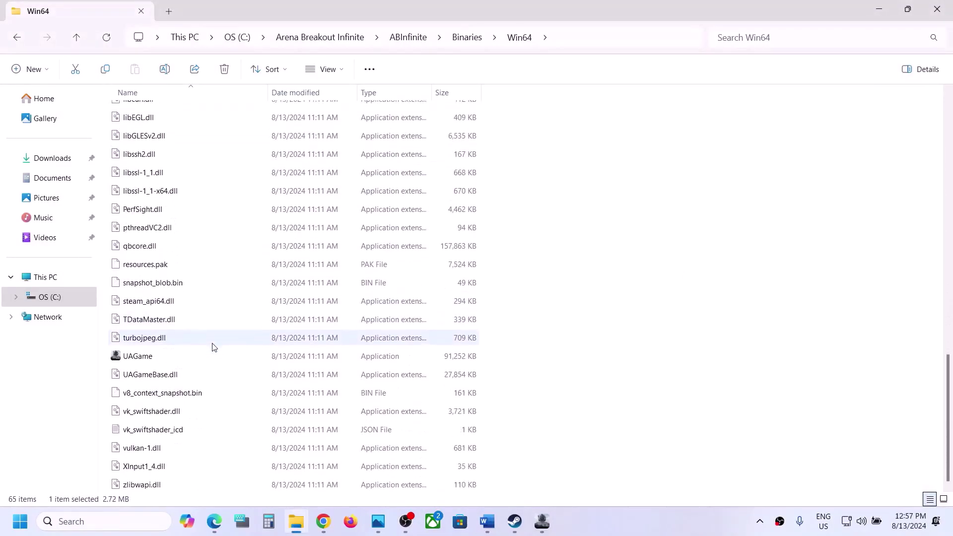
{"action": "left_click", "coordinate": [152, 356]}
{"action": "right_click", "coordinate": [151, 357]}
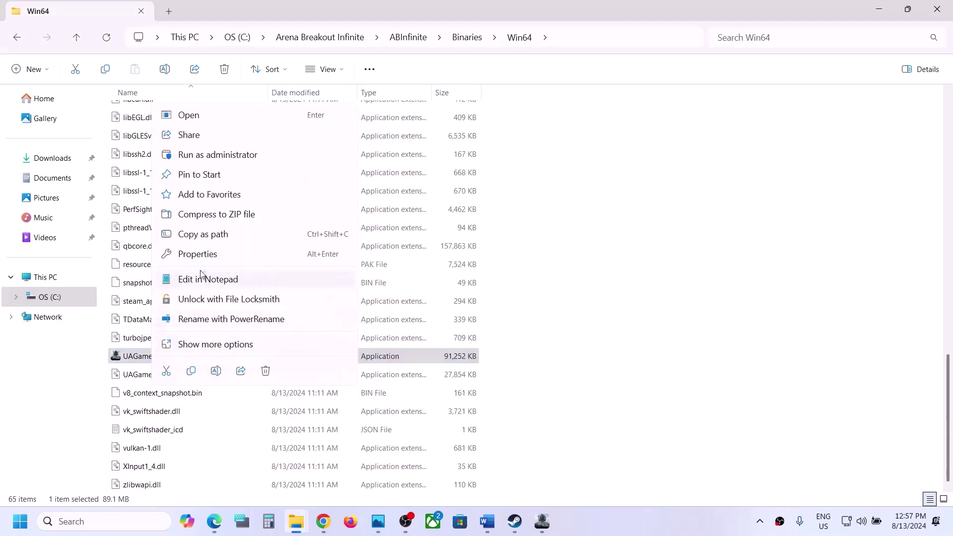
{"action": "left_click", "coordinate": [196, 256]}
{"action": "left_click", "coordinate": [267, 198]}
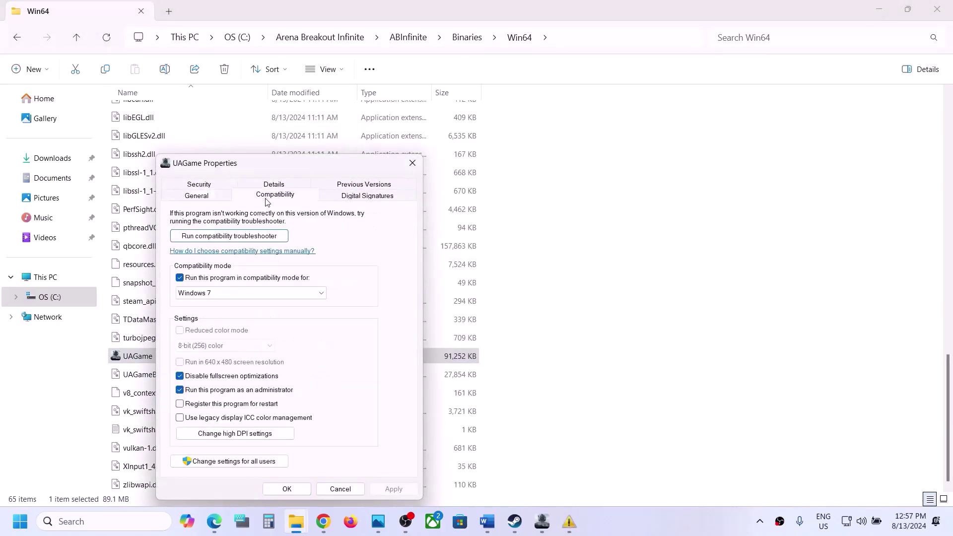
{"action": "left_click", "coordinate": [180, 278]}
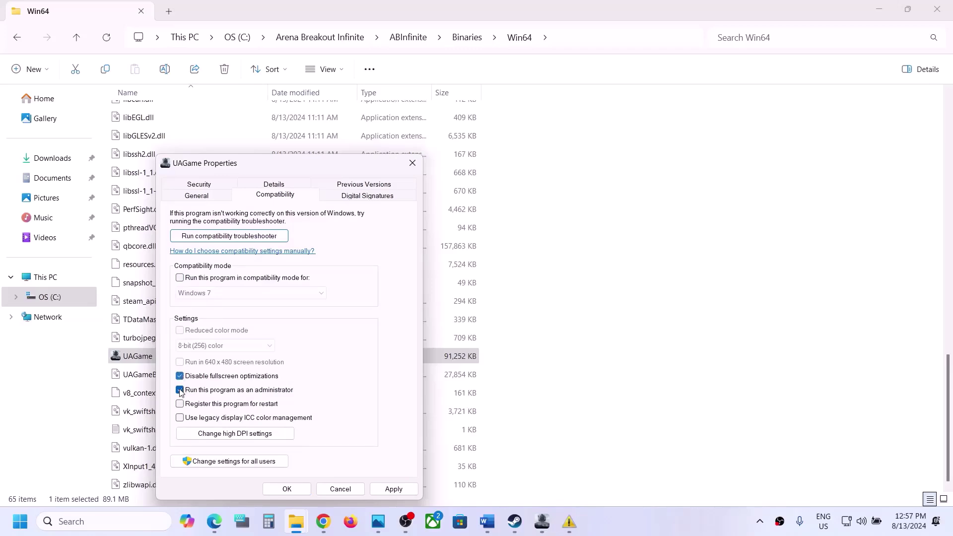
{"action": "left_click", "coordinate": [388, 489]}
{"action": "left_click", "coordinate": [285, 488]}
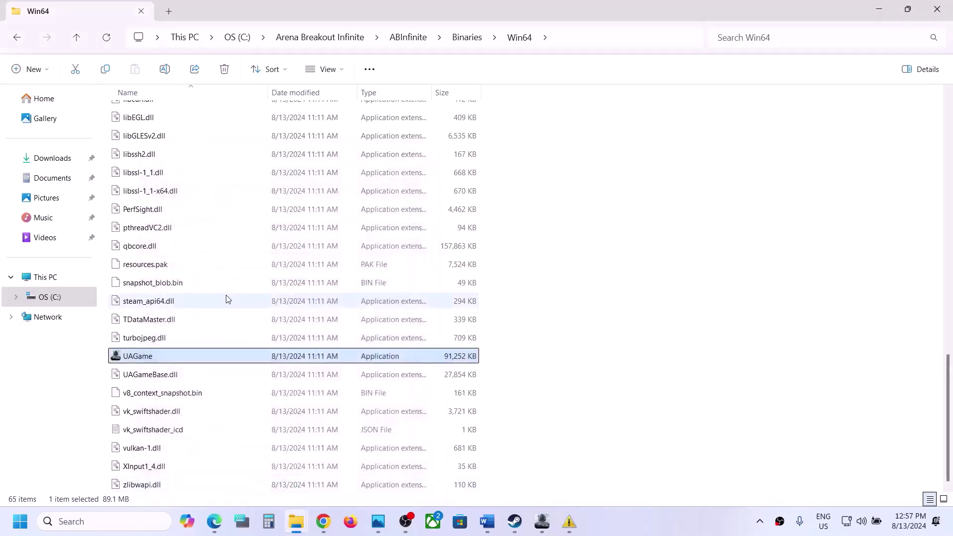
Clear GameLoader's compatibility mode, fullscreen optimization and administrator settings, then apply and close its properties.
{"action": "scroll", "coordinate": [227, 298], "scroll_direction": "up", "scroll_amount": 8}
{"action": "left_click", "coordinate": [148, 230]}
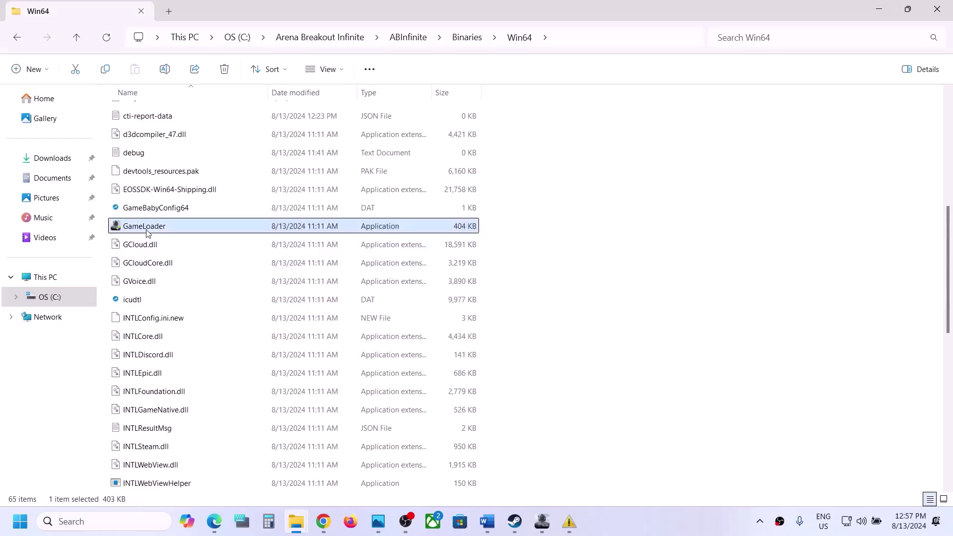
{"action": "right_click", "coordinate": [147, 234]}
{"action": "left_click", "coordinate": [194, 326]}
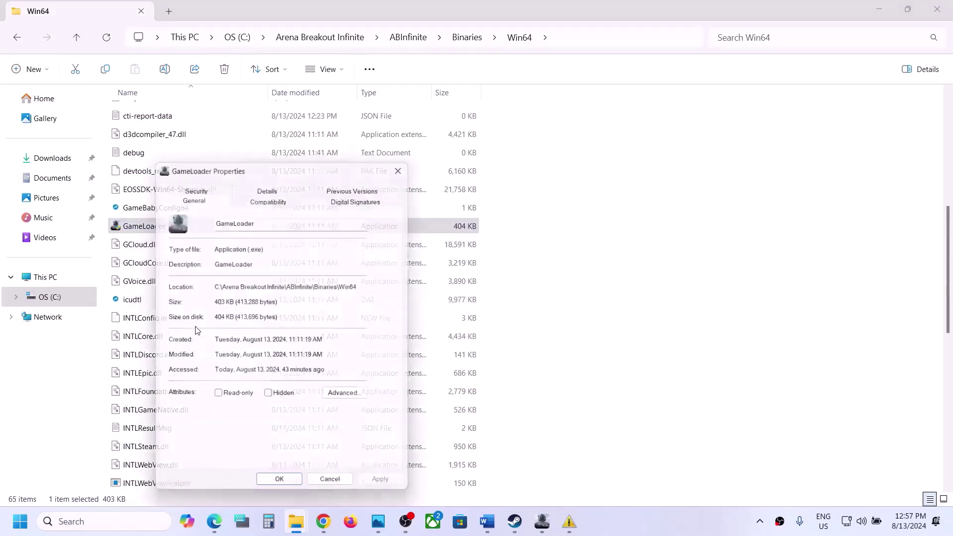
{"action": "left_click", "coordinate": [237, 198]}
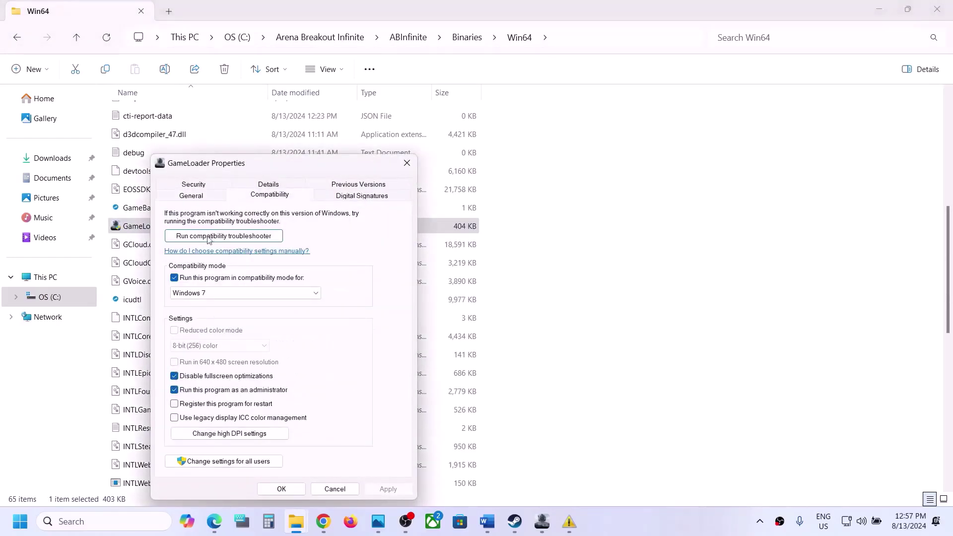
{"action": "left_click", "coordinate": [175, 278]}
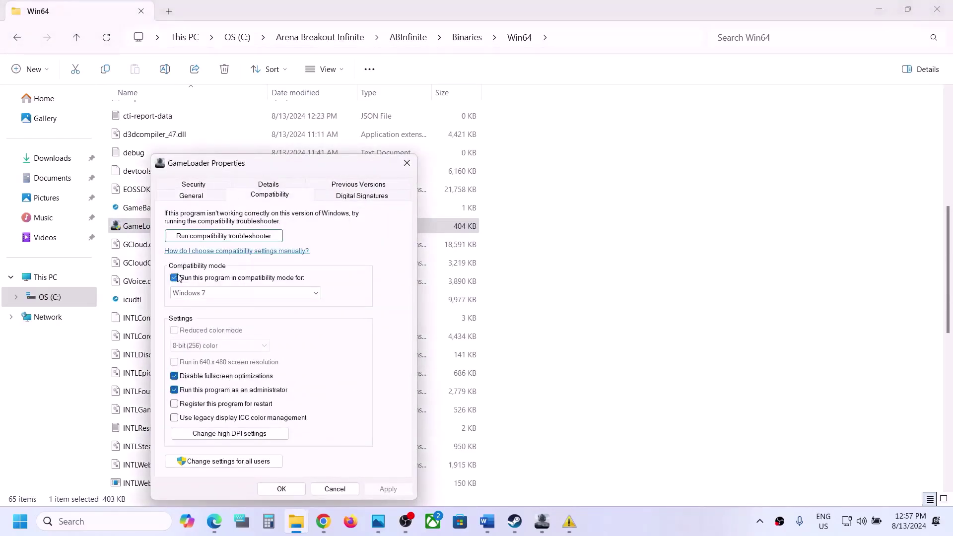
{"action": "left_click", "coordinate": [175, 390]}
{"action": "left_click", "coordinate": [385, 489]}
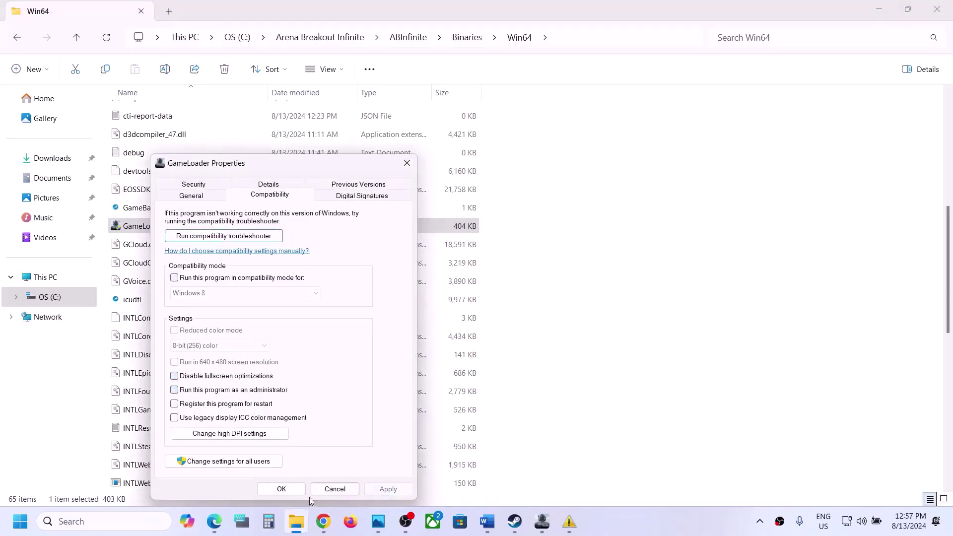
{"action": "left_click", "coordinate": [282, 488]}
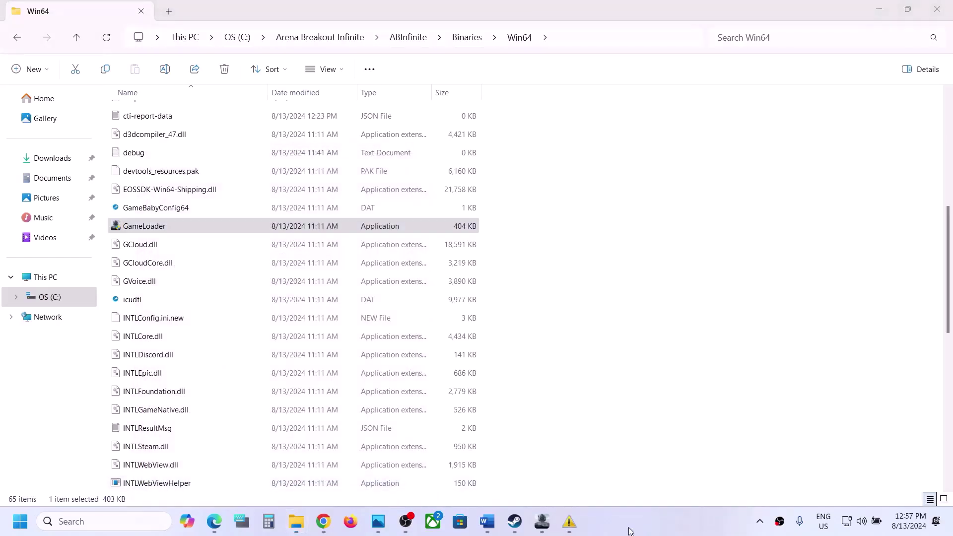
Switch to the Word document and highlight the Step 3 instruction about uninstalling Anti Cheat Expert.
{"action": "key", "text": "Return"}
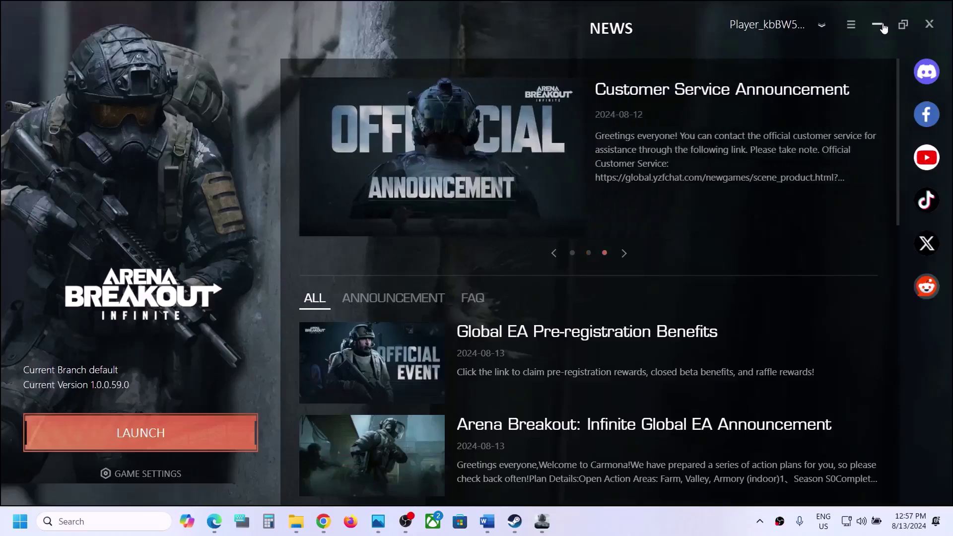
{"action": "key", "text": "alt+Tab"}
{"action": "scroll", "coordinate": [158, 288], "scroll_direction": "down", "scroll_amount": 5}
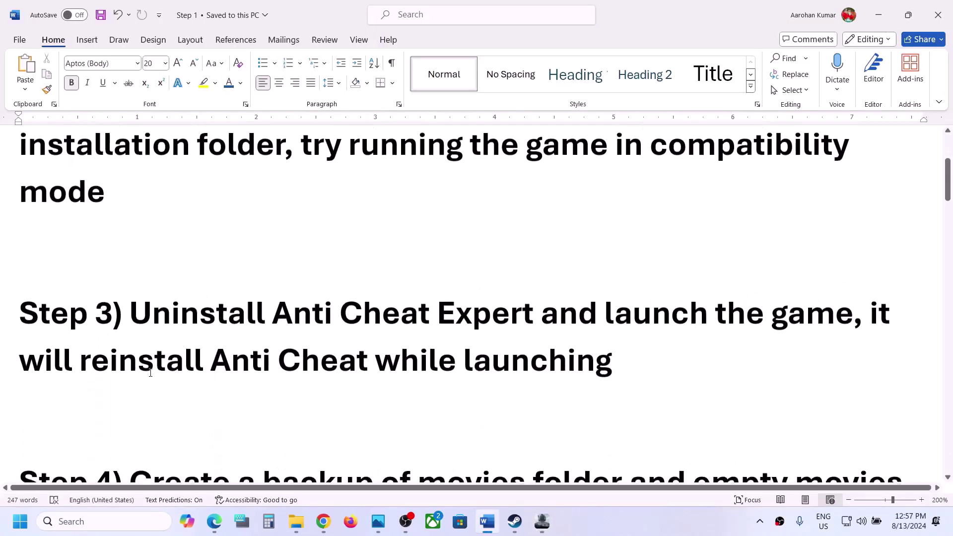
{"action": "left_click_drag", "start_coordinate": [135, 299], "coordinate": [612, 297]}
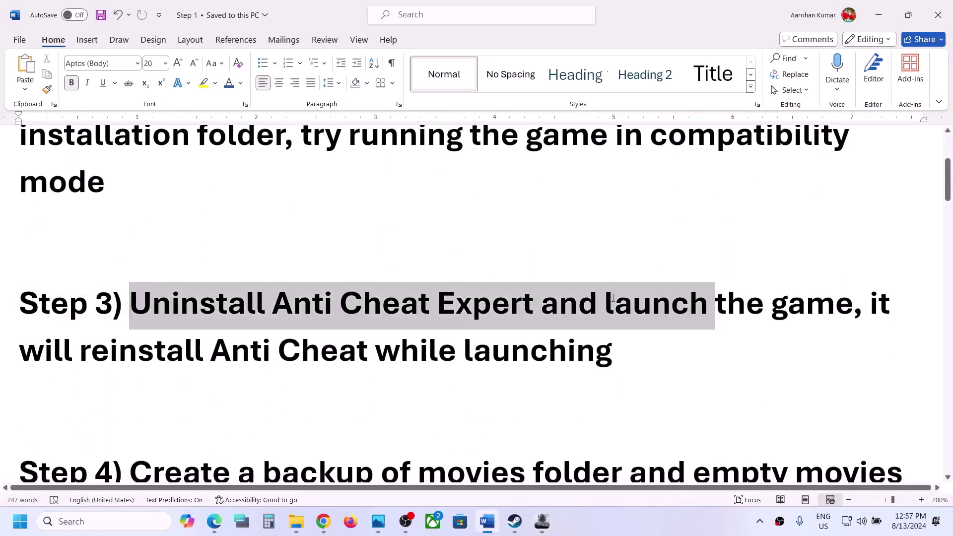
Switch to the Arena Breakout Infinite launcher and open the game's installation directory in File Explorer.
{"action": "left_click", "coordinate": [542, 522]}
{"action": "left_click", "coordinate": [181, 476]}
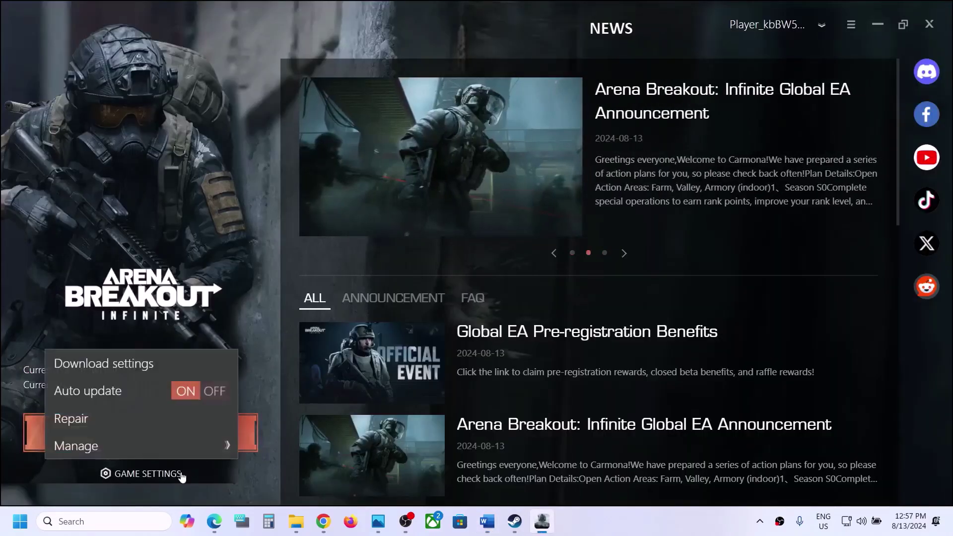
{"action": "mouse_move", "coordinate": [187, 452]}
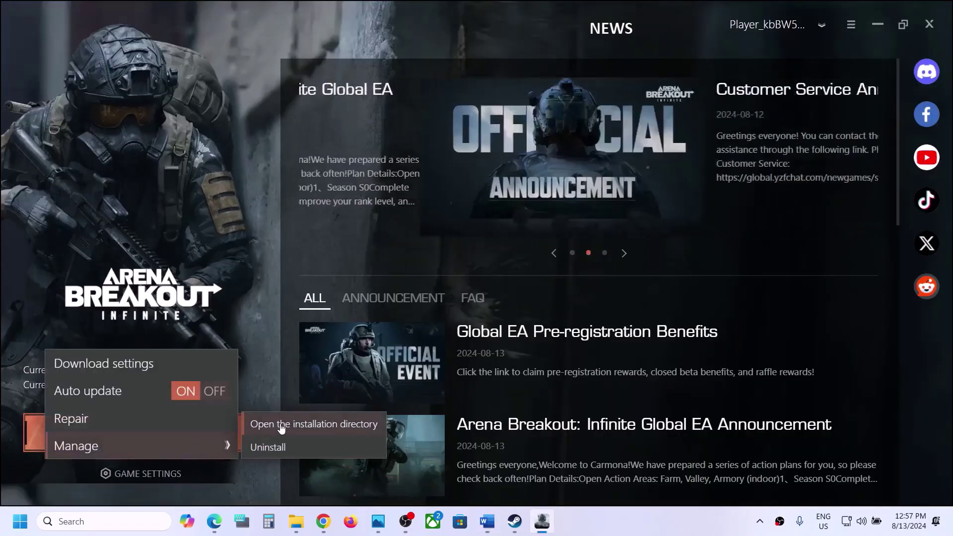
{"action": "left_click", "coordinate": [281, 427]}
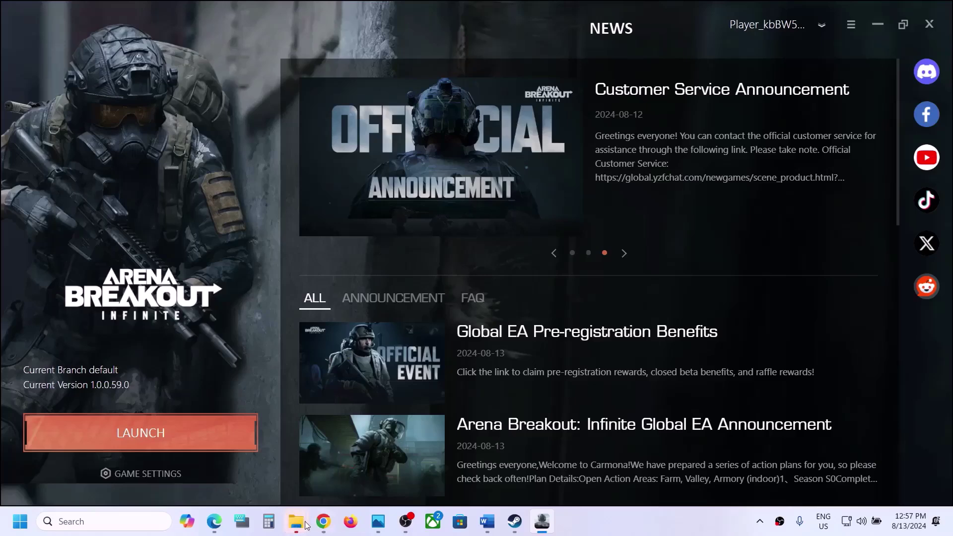
{"action": "mouse_move", "coordinate": [296, 521]}
{"action": "left_click", "coordinate": [359, 455]}
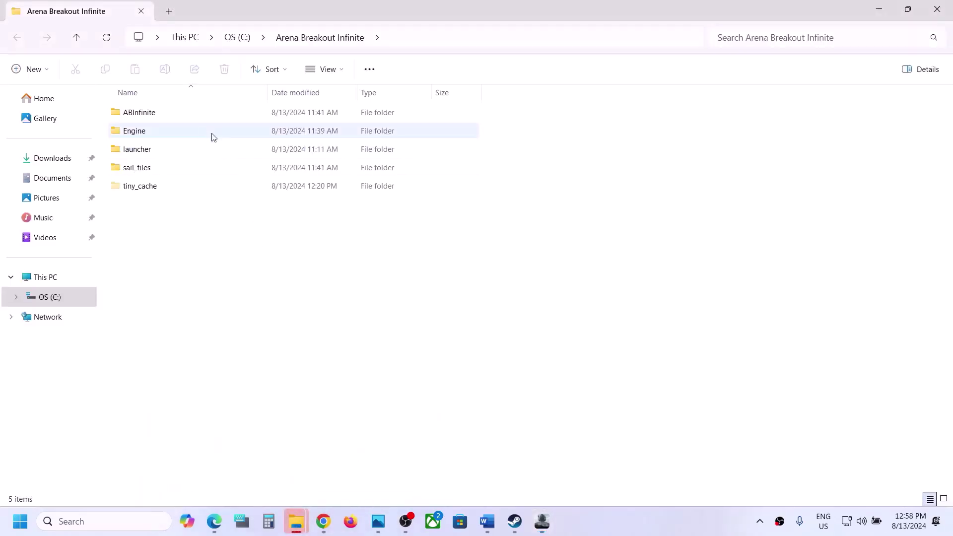
{"action": "double_click", "coordinate": [147, 131]}
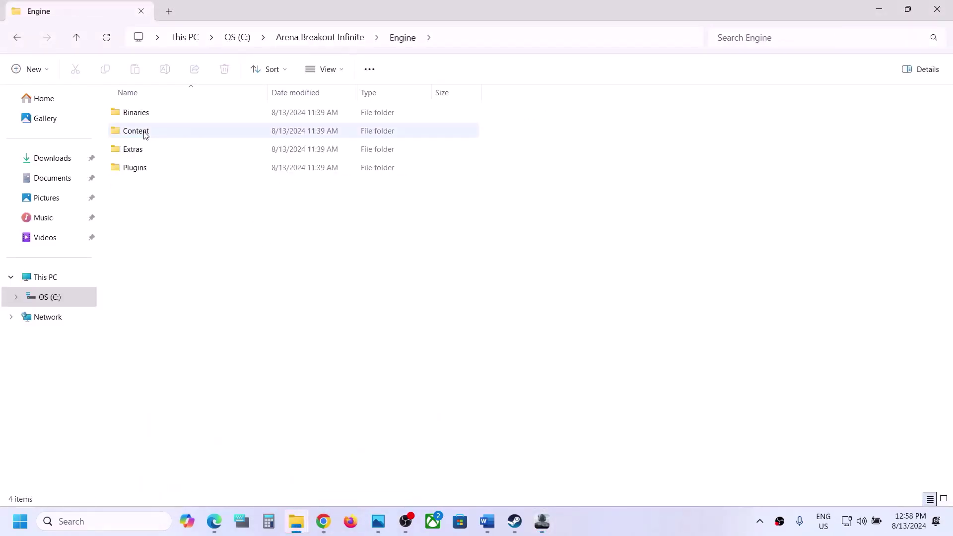
{"action": "left_click", "coordinate": [146, 115]}
{"action": "double_click", "coordinate": [146, 114]}
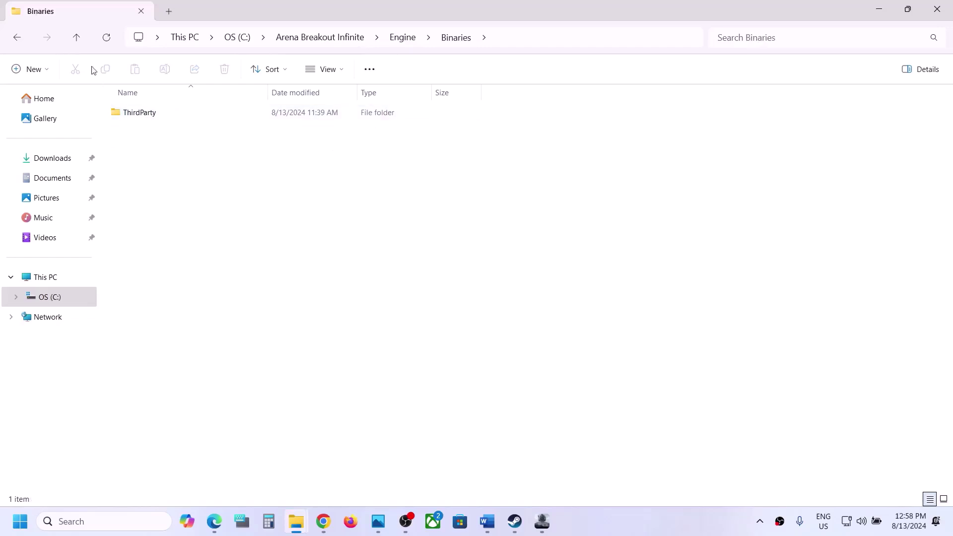
{"action": "left_click", "coordinate": [79, 43]}
{"action": "left_click", "coordinate": [79, 43]}
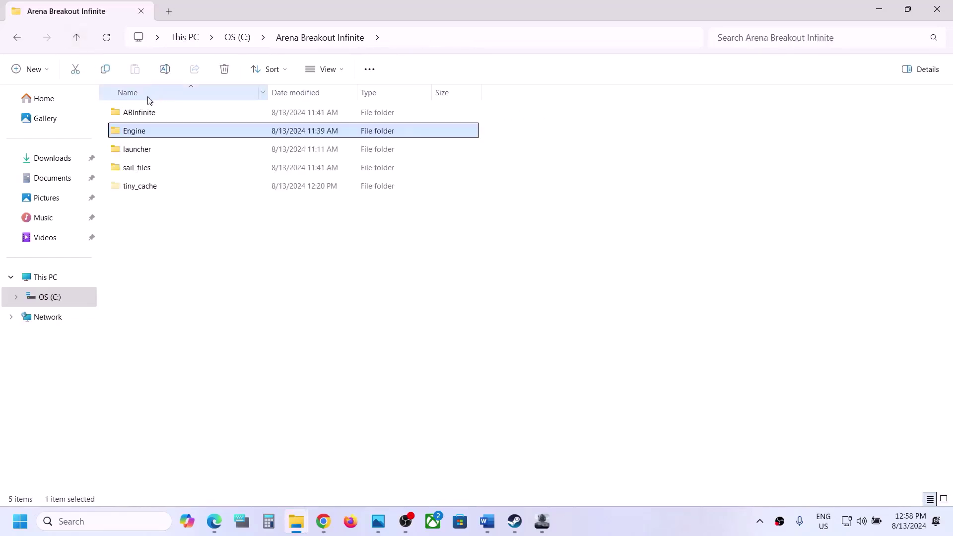
Go to the AntiCheatExpert folder inside ABInfinite\Binaries\Win64 and run the ACE-Setup64 application.
{"action": "double_click", "coordinate": [140, 113]}
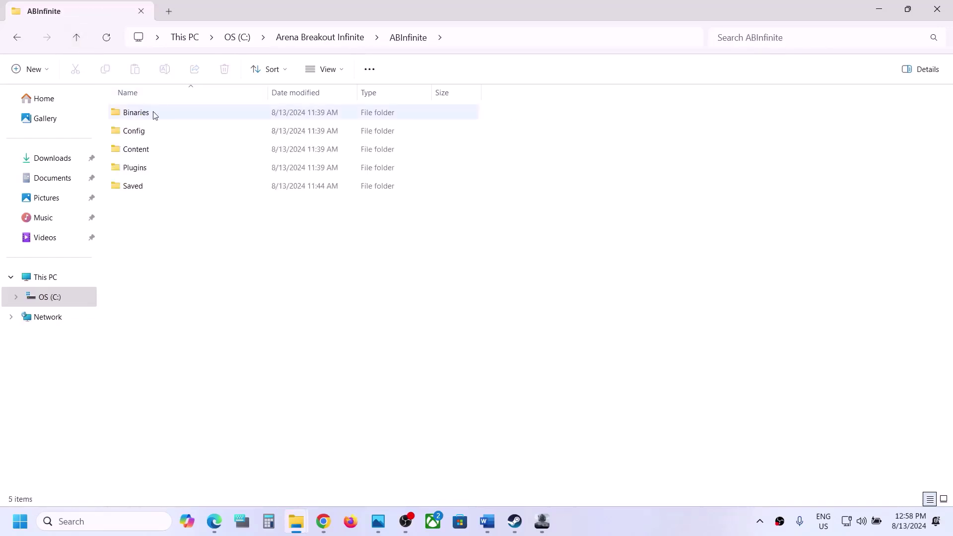
{"action": "double_click", "coordinate": [154, 114]}
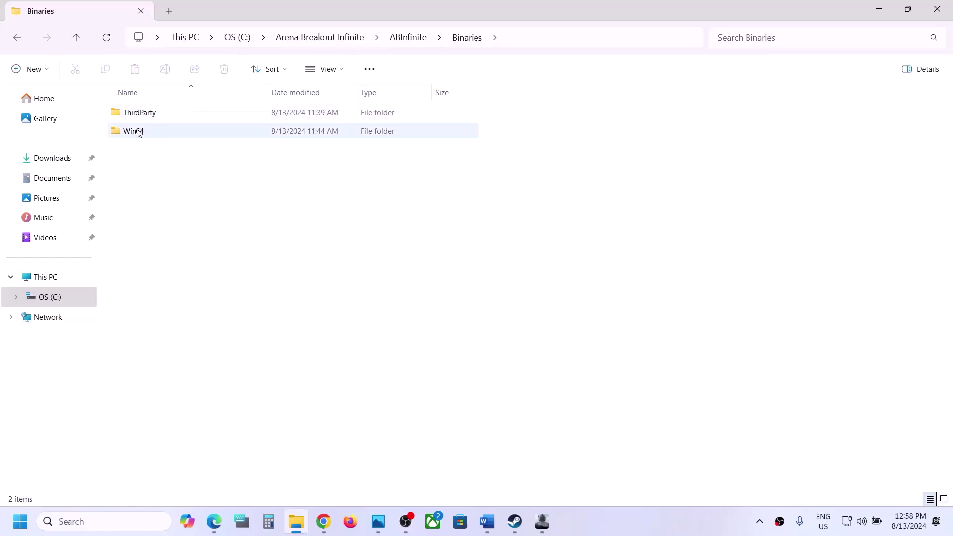
{"action": "double_click", "coordinate": [138, 131]}
{"action": "left_click", "coordinate": [155, 119]}
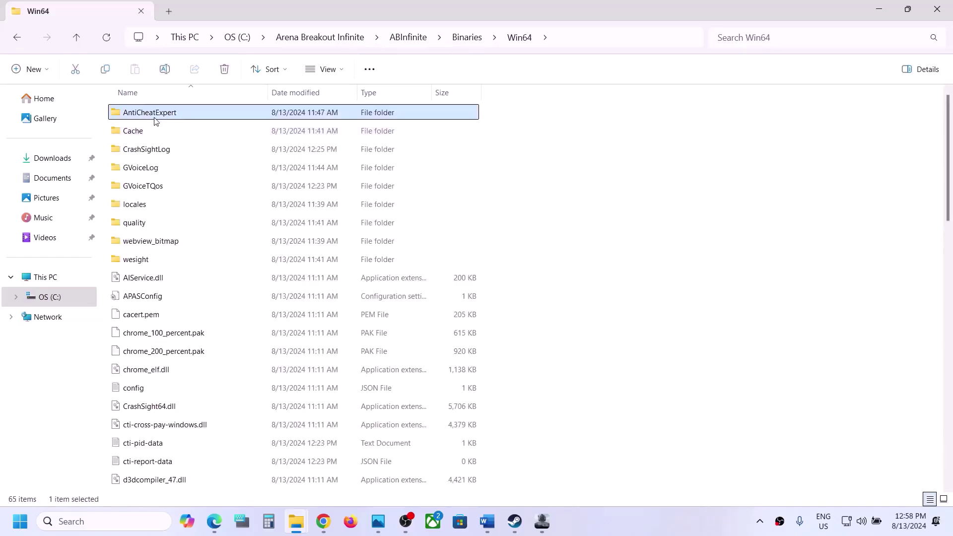
{"action": "double_click", "coordinate": [175, 118]}
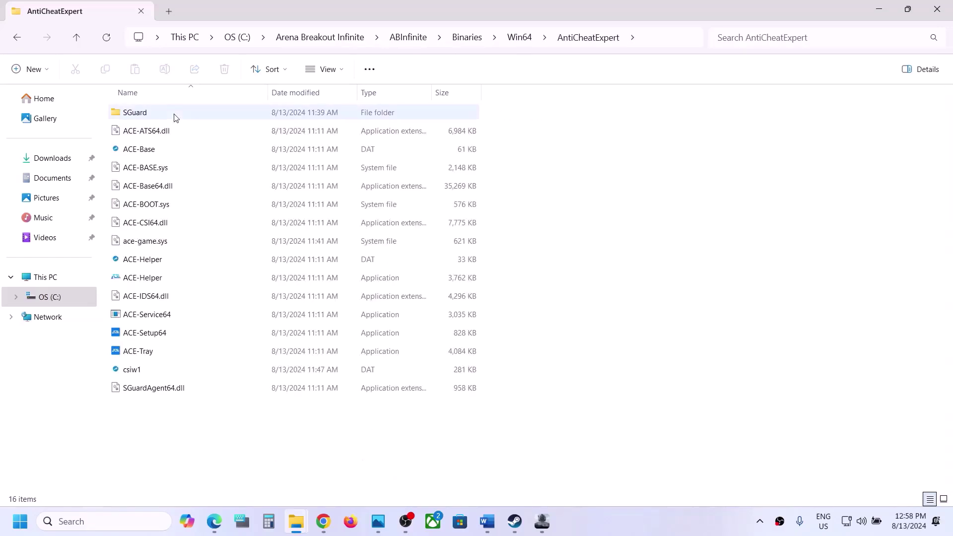
{"action": "left_click", "coordinate": [138, 338]}
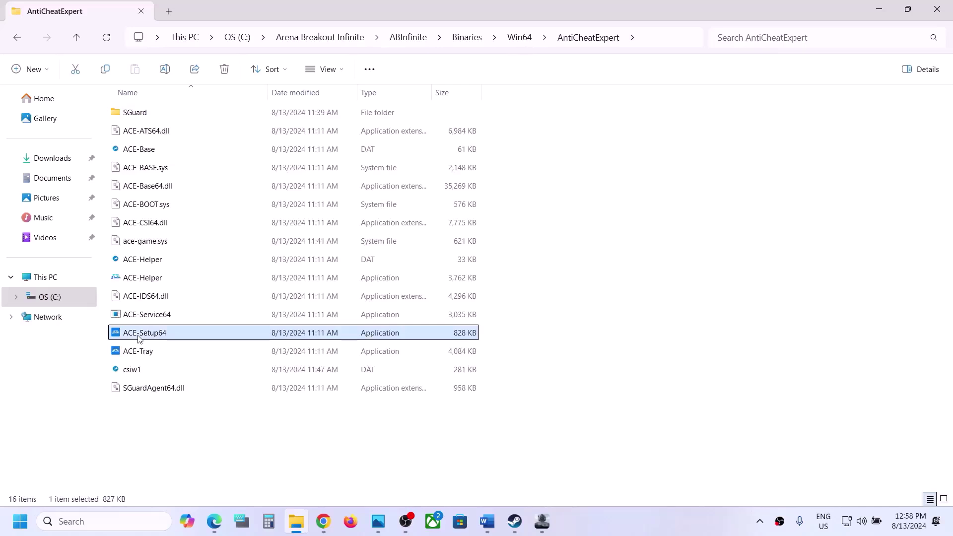
{"action": "double_click", "coordinate": [162, 339]}
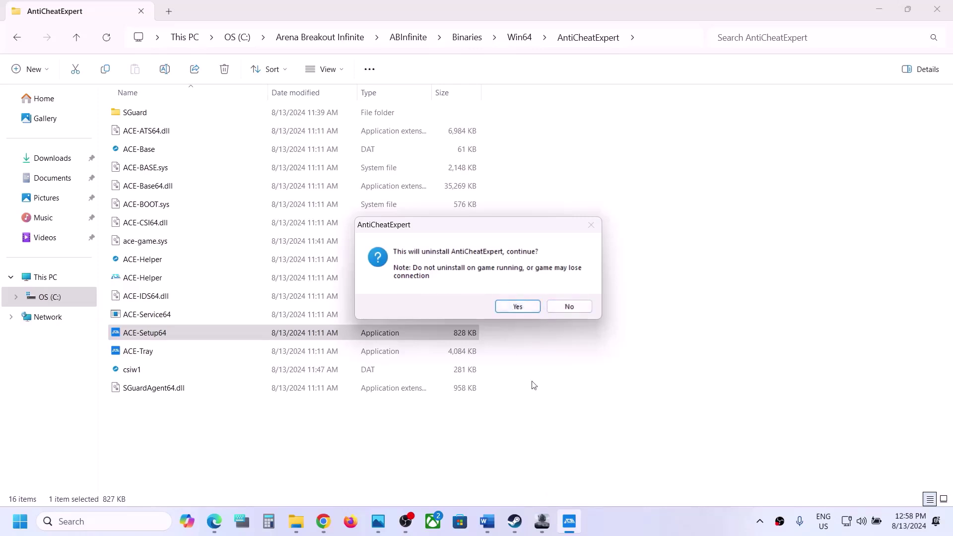
Confirm the AntiCheatExpert uninstall and finish it, then switch to the Arena Breakout Infinite launcher and launch the game.
{"action": "left_click", "coordinate": [518, 307]}
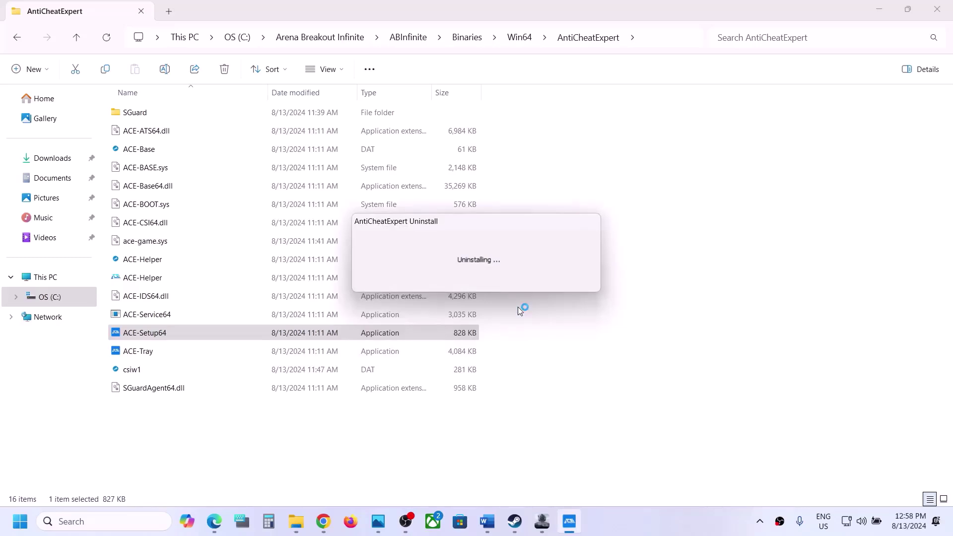
{"action": "left_click", "coordinate": [514, 306]}
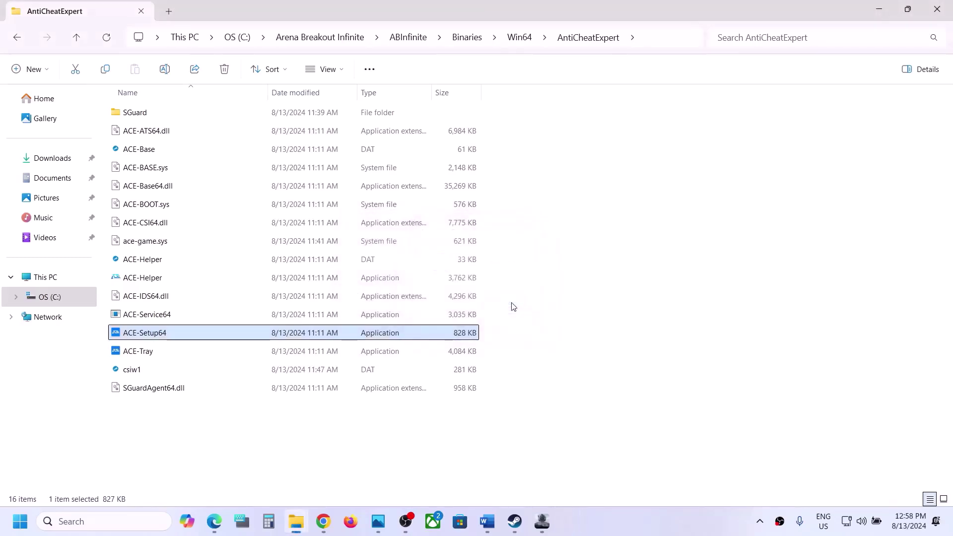
{"action": "left_click", "coordinate": [542, 521]}
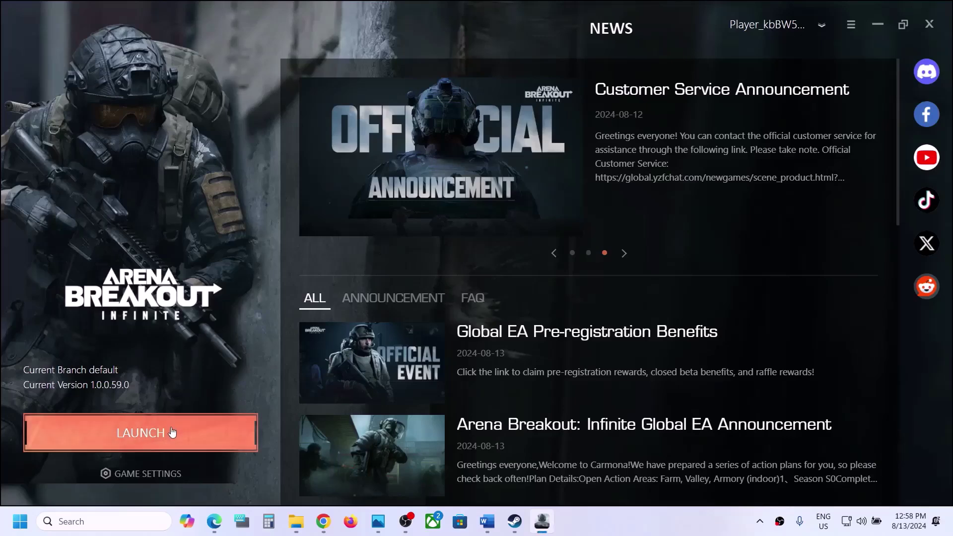
{"action": "left_click", "coordinate": [172, 432]}
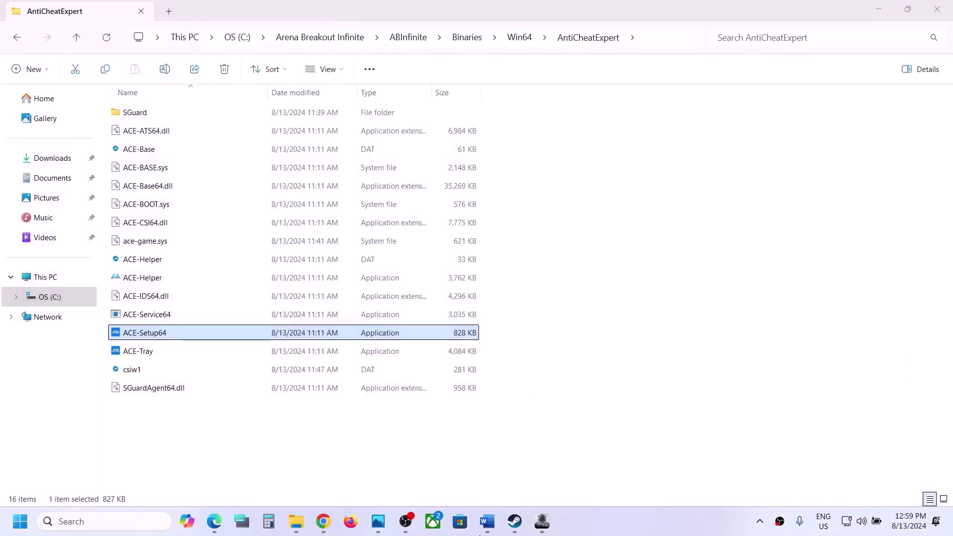
Switch to the Word document and highlight the Step 4 instruction about backing up and emptying the movies folder.
{"action": "left_click", "coordinate": [486, 522]}
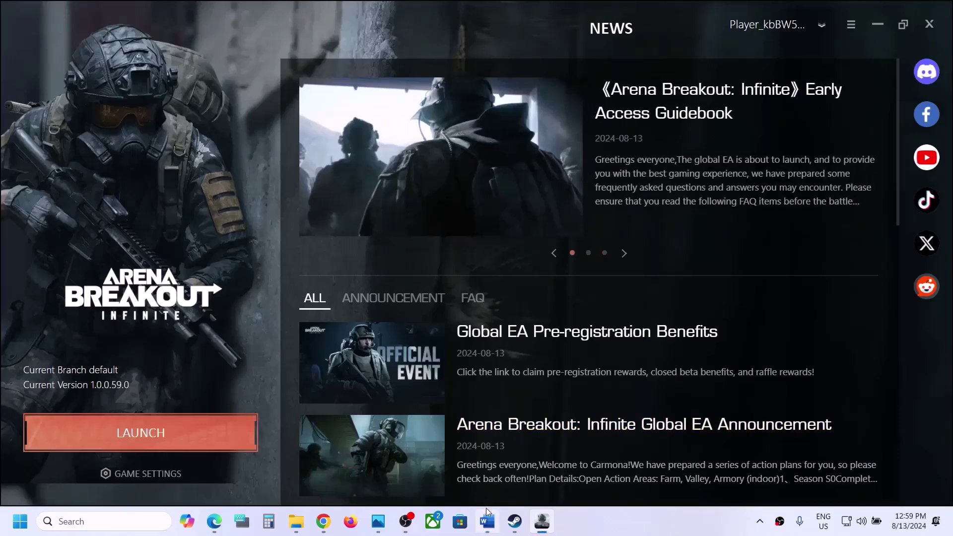
{"action": "left_click", "coordinate": [486, 508]}
{"action": "scroll", "coordinate": [334, 327], "scroll_direction": "down", "scroll_amount": 3}
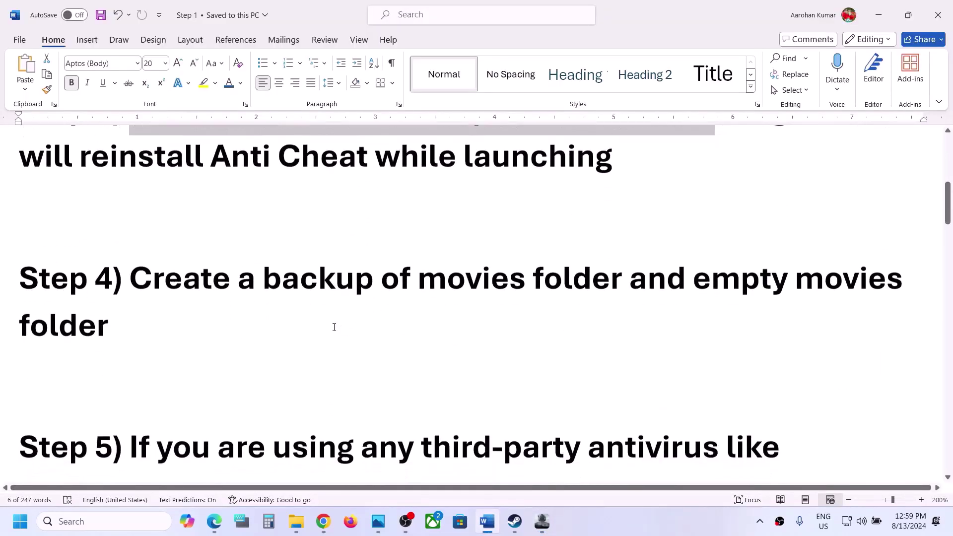
{"action": "scroll", "coordinate": [334, 327], "scroll_direction": "up", "scroll_amount": 1}
{"action": "left_click_drag", "start_coordinate": [130, 332], "coordinate": [168, 379]}
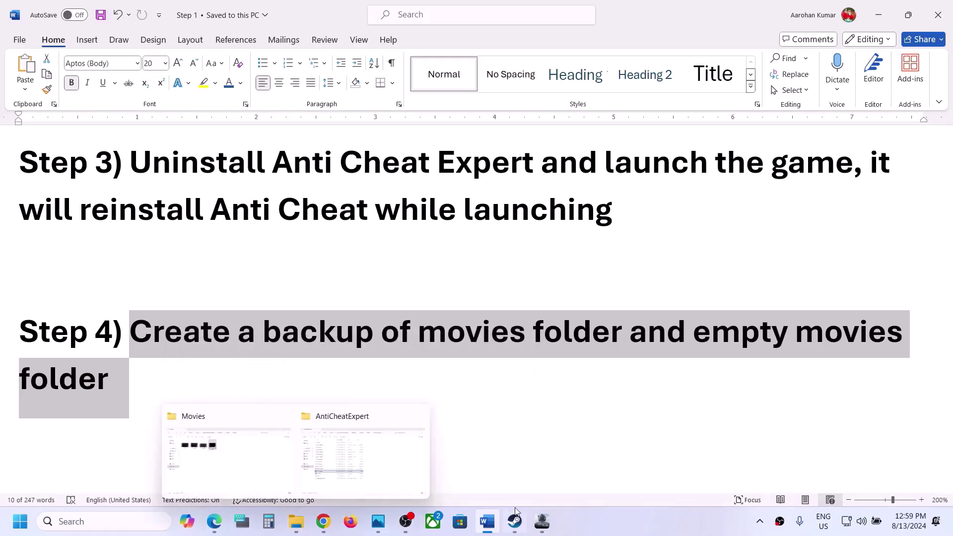
Switch to the AntiCheatExpert File Explorer window and go to the game's ABInfinite\Content\Movies folder.
{"action": "mouse_move", "coordinate": [296, 521]}
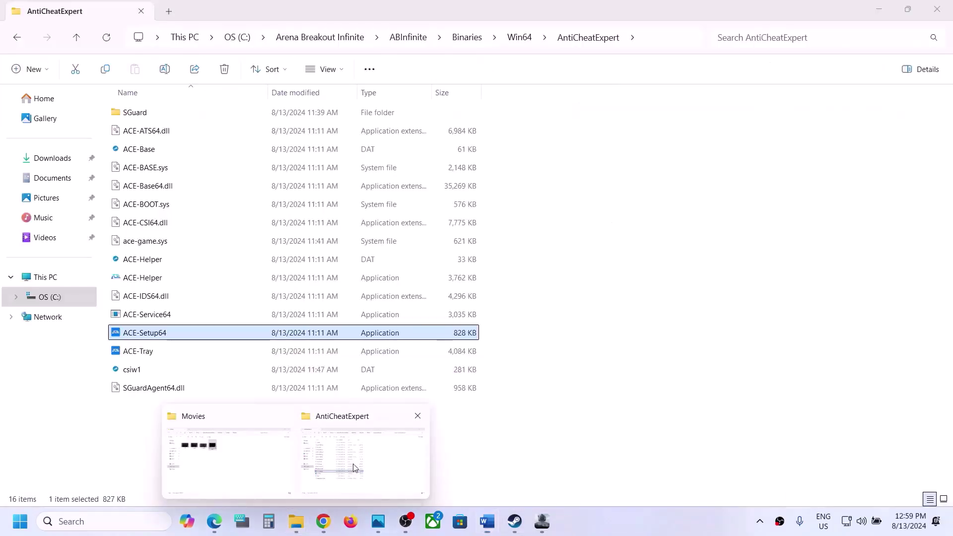
{"action": "left_click", "coordinate": [354, 468]}
{"action": "left_click", "coordinate": [78, 38]}
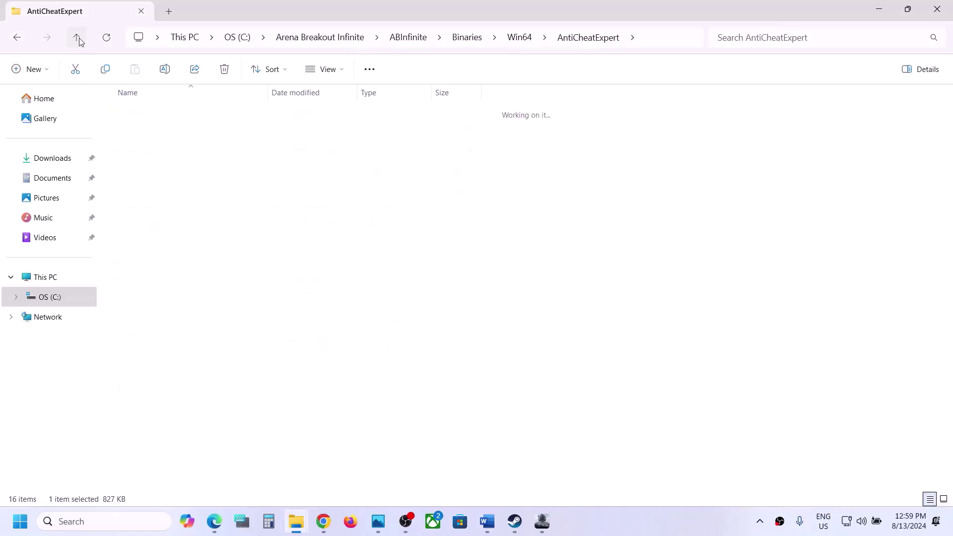
{"action": "left_click", "coordinate": [78, 39]}
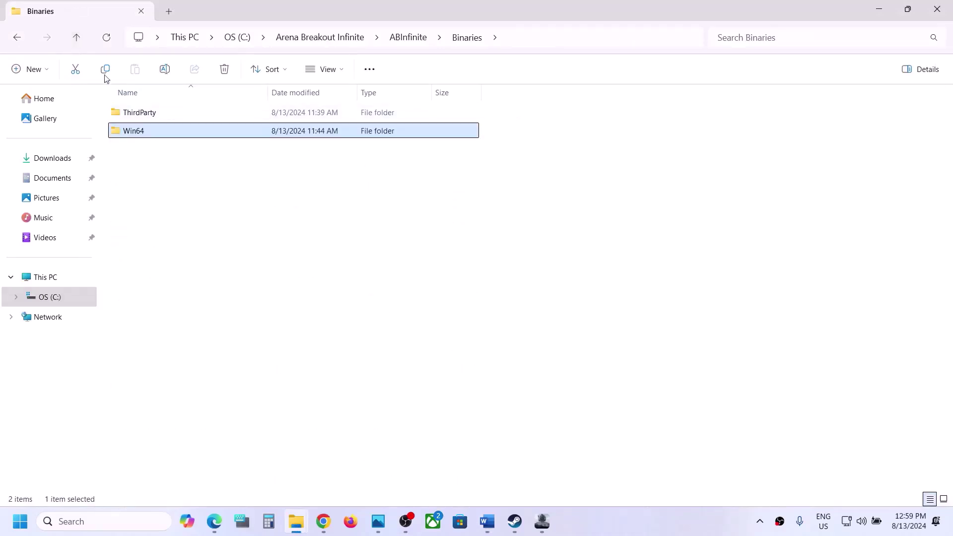
{"action": "left_click", "coordinate": [77, 39]}
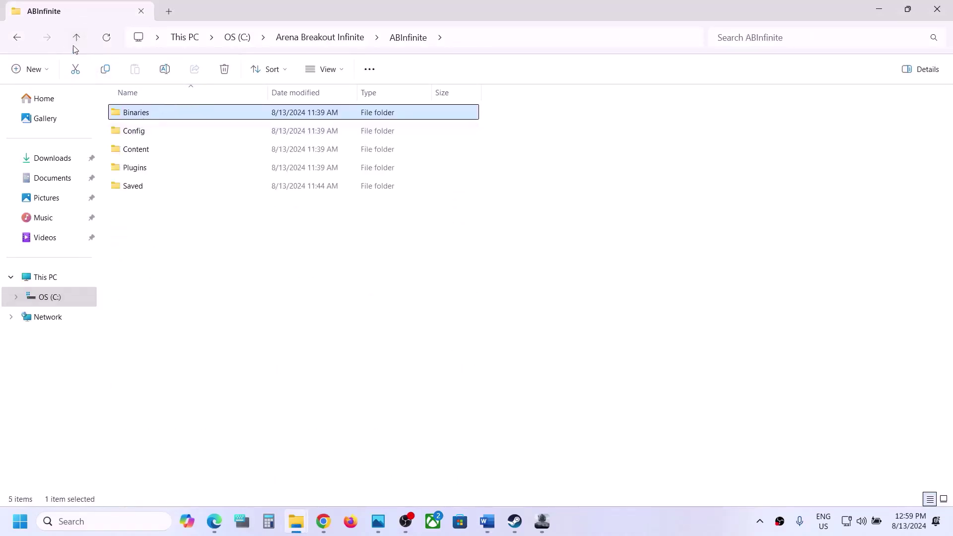
{"action": "left_click", "coordinate": [84, 44]}
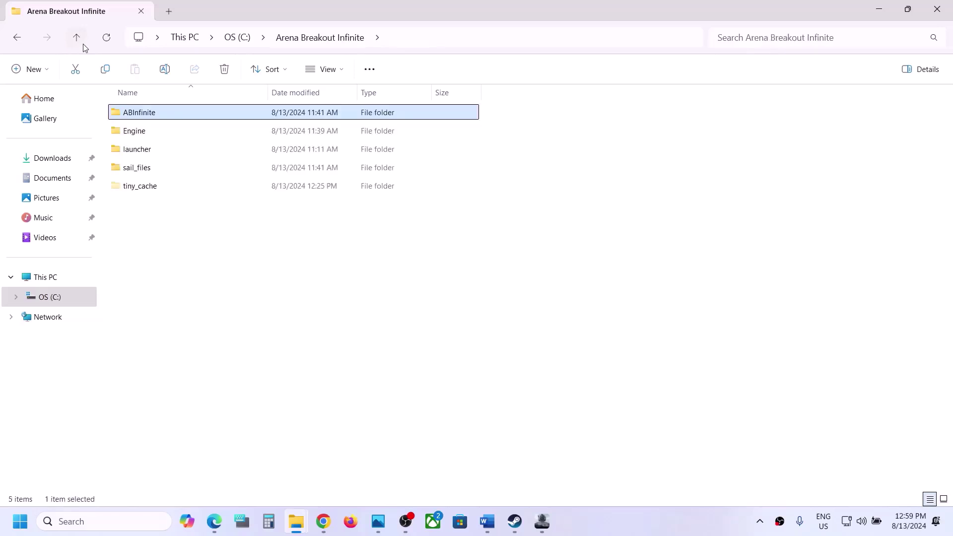
{"action": "double_click", "coordinate": [136, 120]}
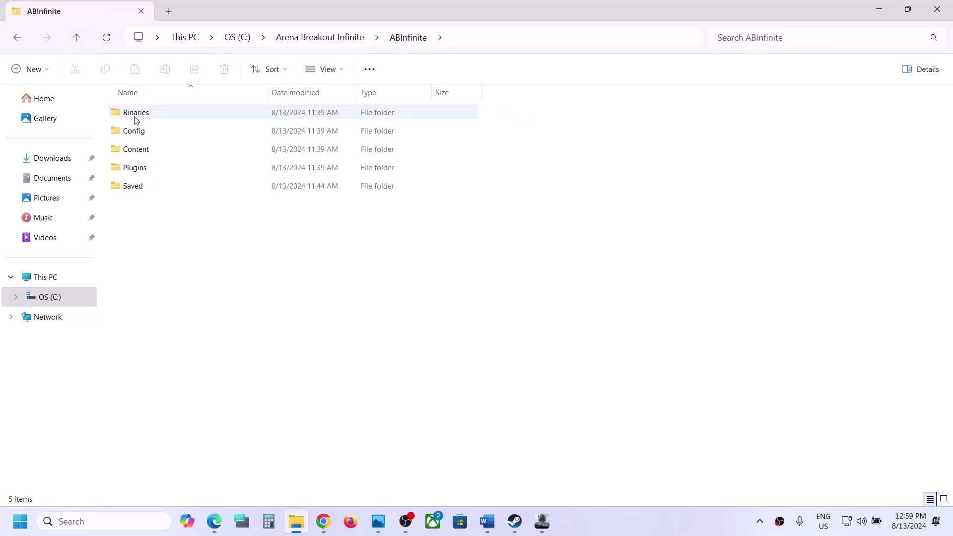
{"action": "double_click", "coordinate": [136, 149]}
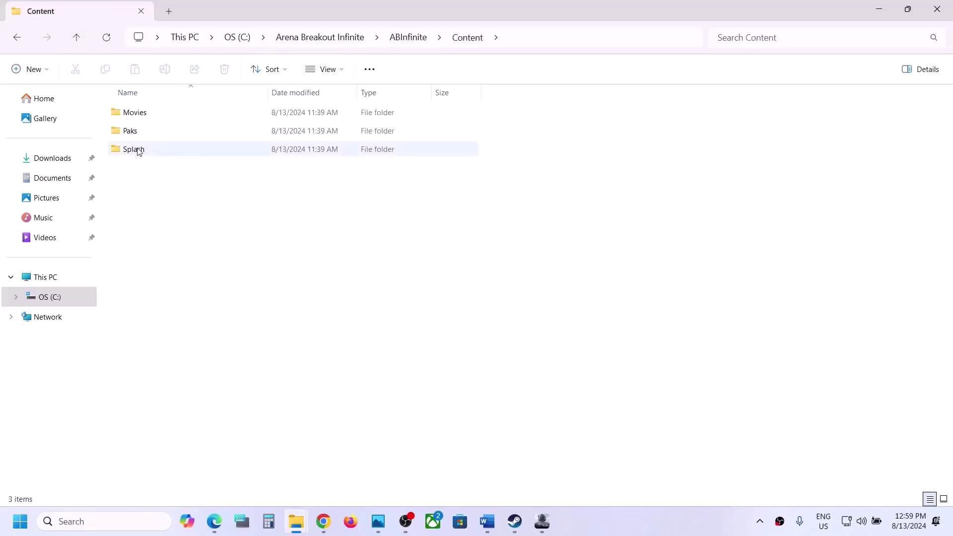
{"action": "left_click", "coordinate": [144, 114]}
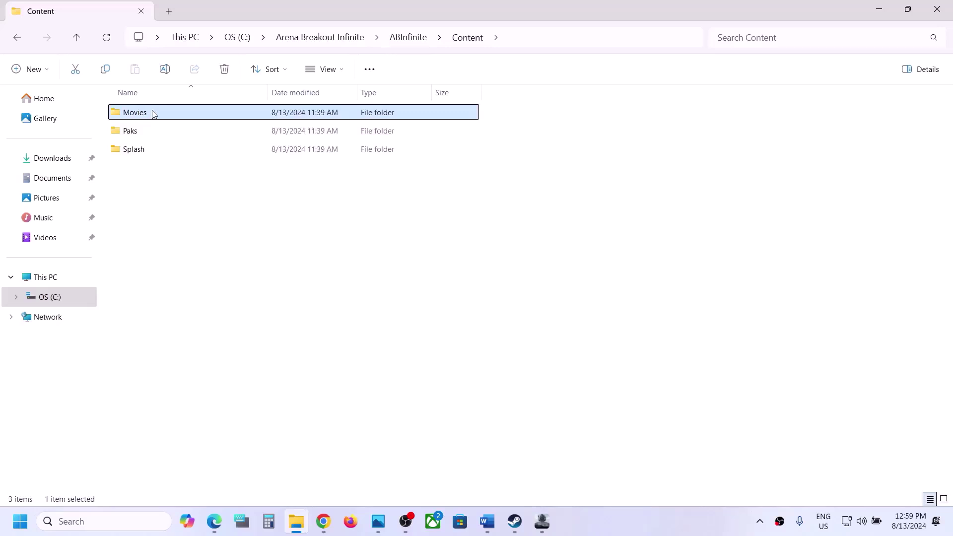
{"action": "double_click", "coordinate": [154, 114]}
Copy all four video files in the Movies folder for a backup.
{"action": "left_click_drag", "start_coordinate": [489, 143], "coordinate": [130, 132]}
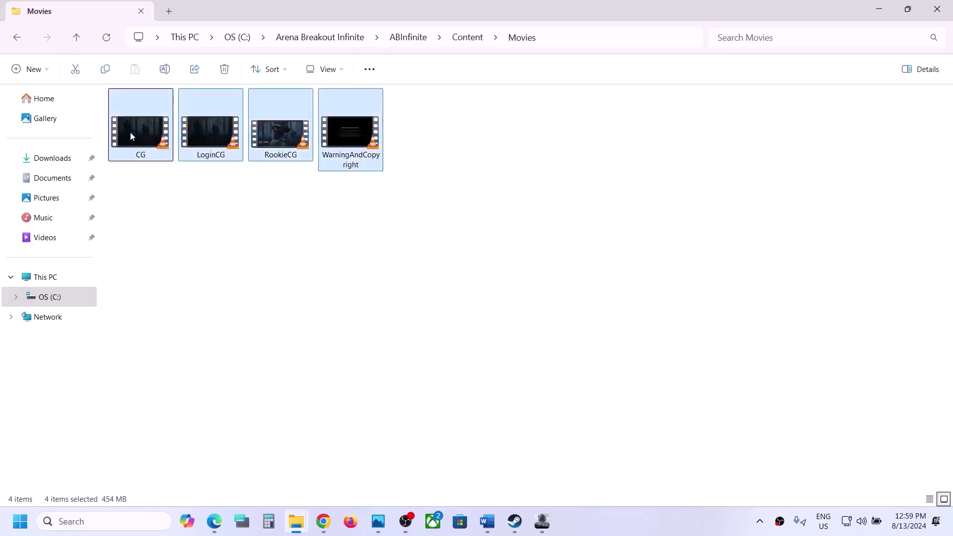
{"action": "right_click", "coordinate": [130, 132]}
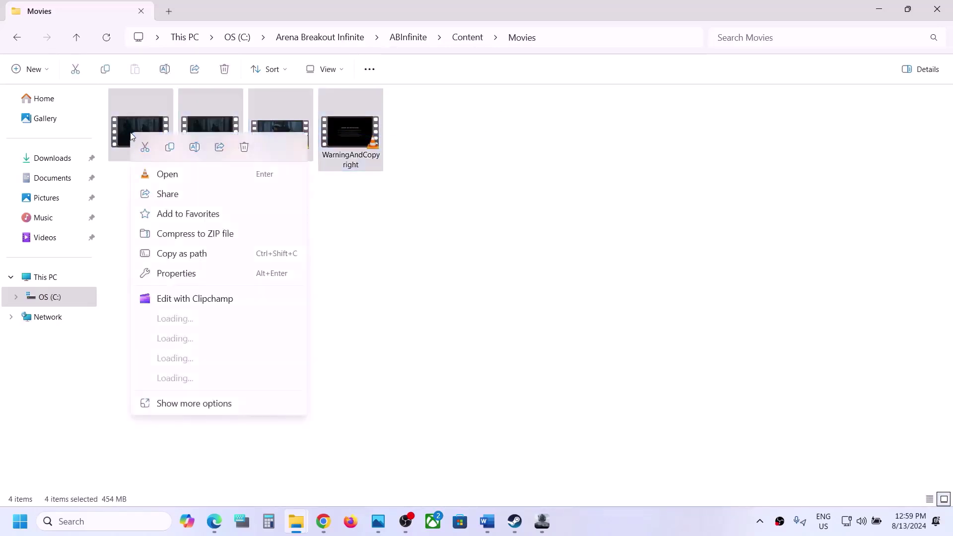
{"action": "left_click", "coordinate": [170, 148]}
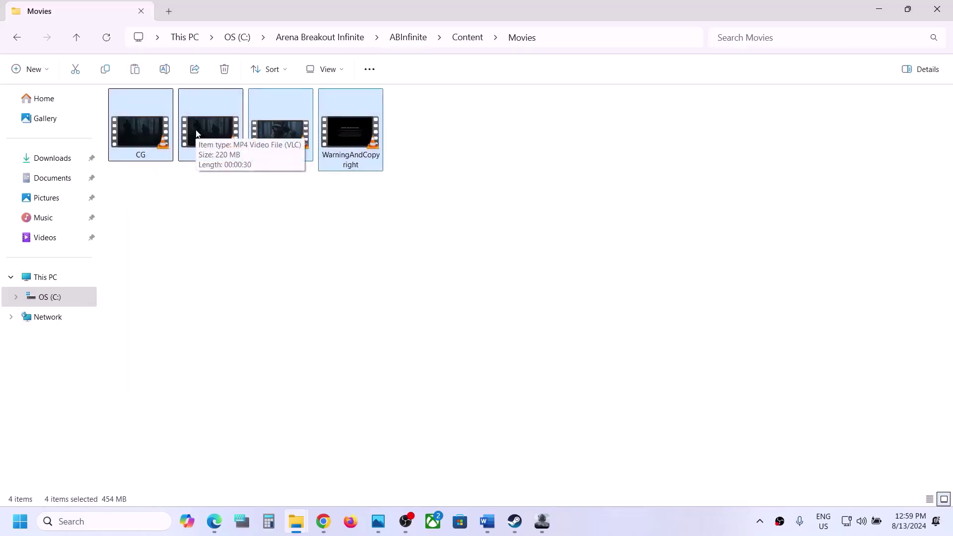
{"action": "left_click_drag", "start_coordinate": [477, 143], "coordinate": [140, 145]}
{"action": "right_click", "coordinate": [140, 145]}
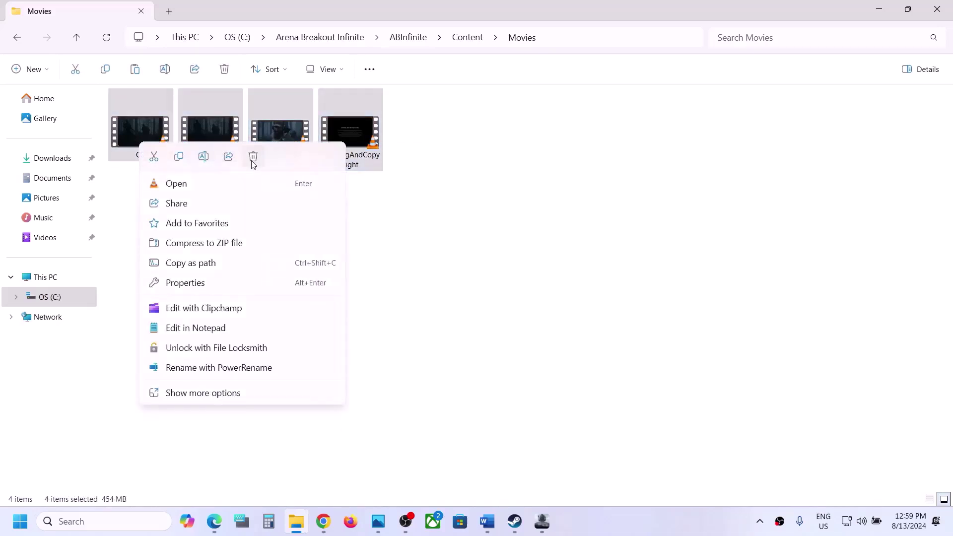
{"action": "left_click", "coordinate": [487, 202]}
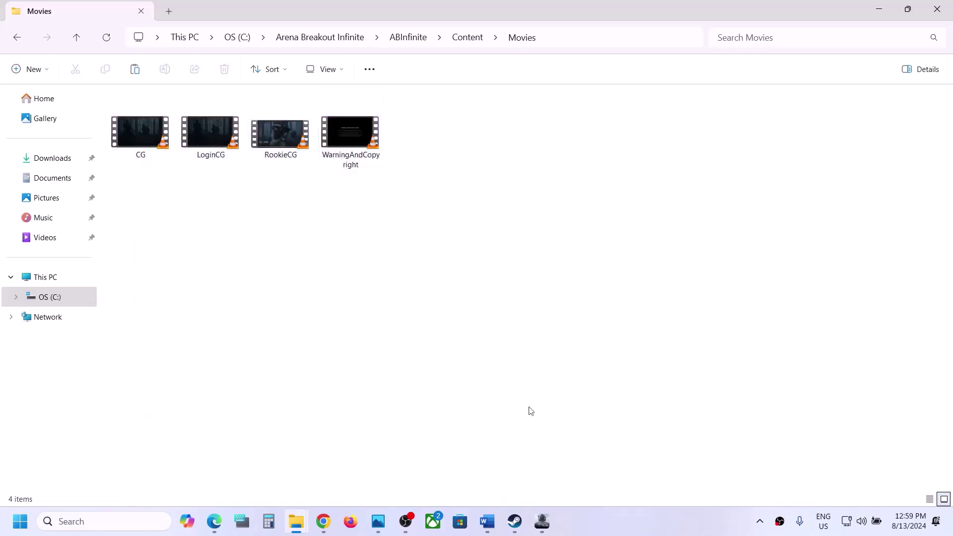
Switch to the Word document and highlight the Step 5 instructions on allowing the game exe in the antivirus program and Windows Security.
{"action": "left_click", "coordinate": [545, 522]}
{"action": "left_click", "coordinate": [487, 521]}
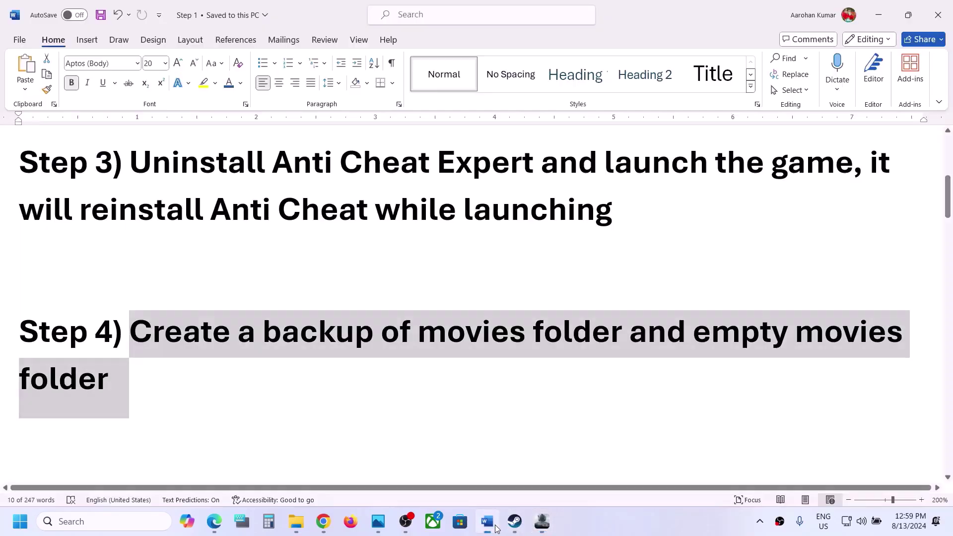
{"action": "scroll", "coordinate": [290, 387], "scroll_direction": "down", "scroll_amount": 5}
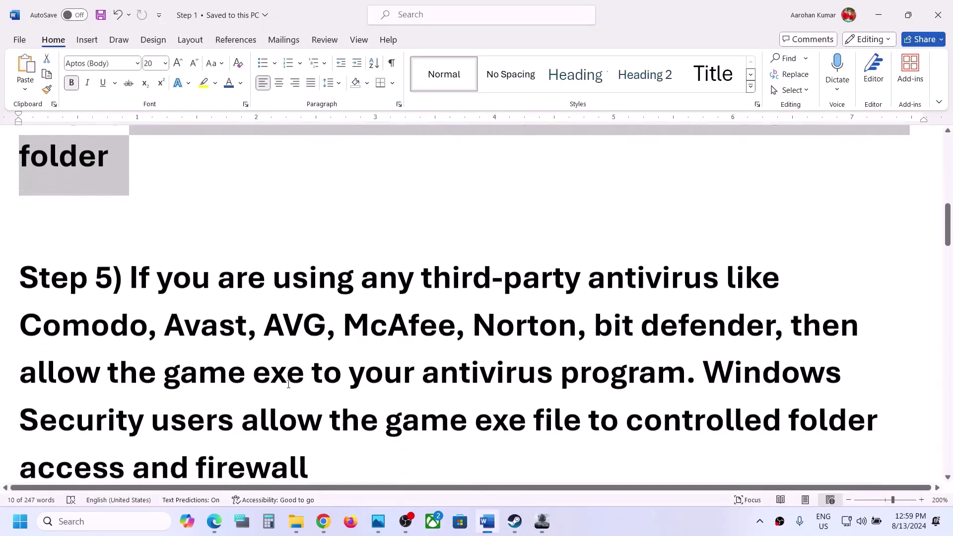
{"action": "left_click_drag", "start_coordinate": [130, 254], "coordinate": [339, 335]}
{"action": "left_click", "coordinate": [340, 338]}
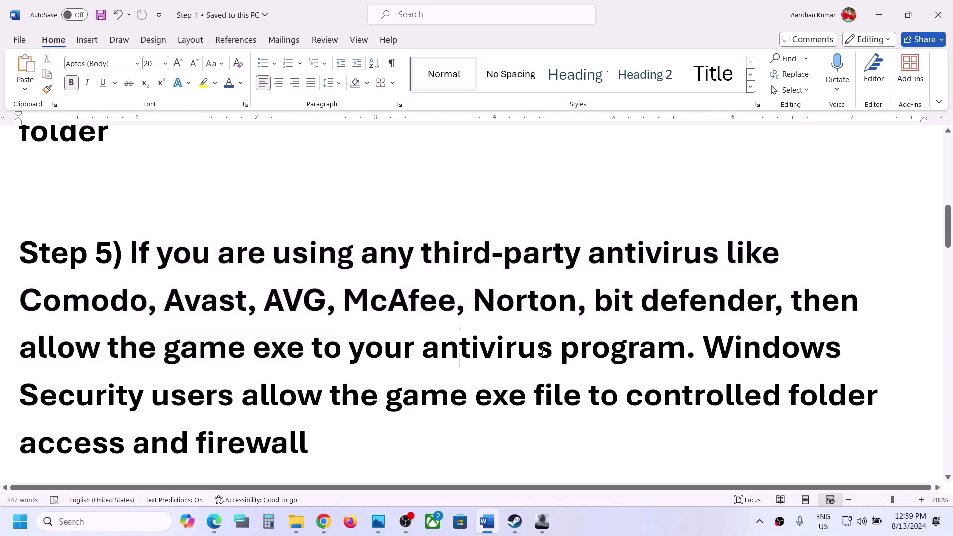
{"action": "left_click_drag", "start_coordinate": [542, 351], "coordinate": [684, 350]}
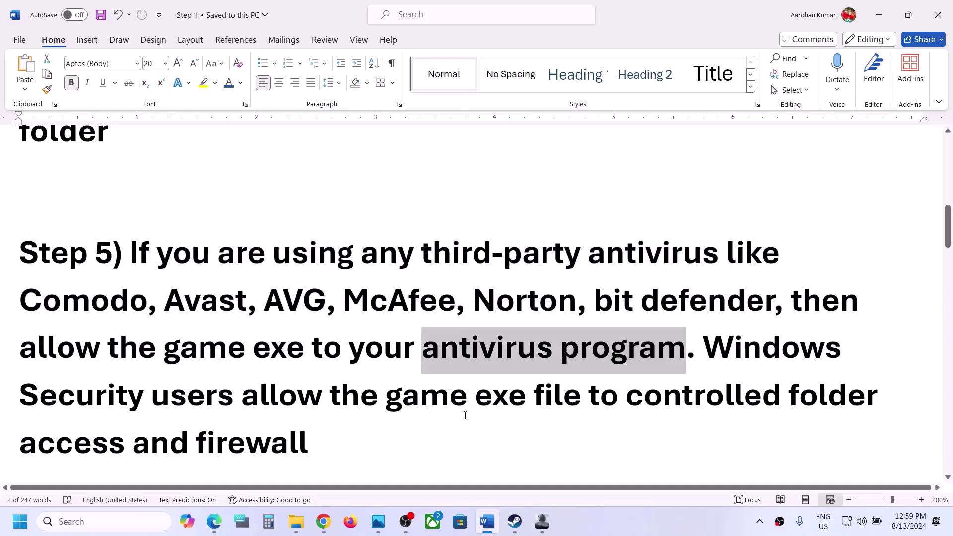
{"action": "scroll", "coordinate": [465, 415], "scroll_direction": "down", "scroll_amount": 1}
{"action": "left_click_drag", "start_coordinate": [707, 318], "coordinate": [780, 377]}
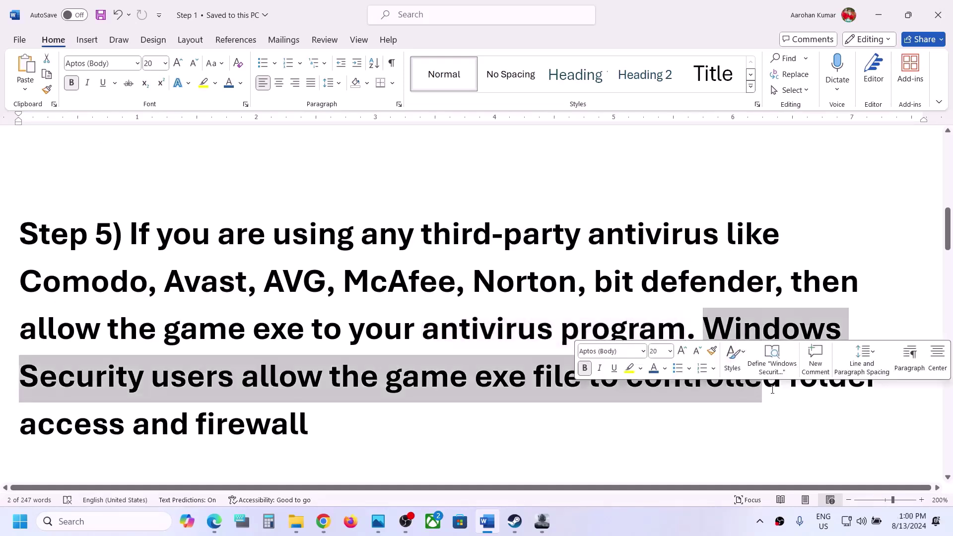
Open Windows Settings and go through Privacy & security and Windows Security to Virus & threat protection.
{"action": "key", "text": "super+i"}
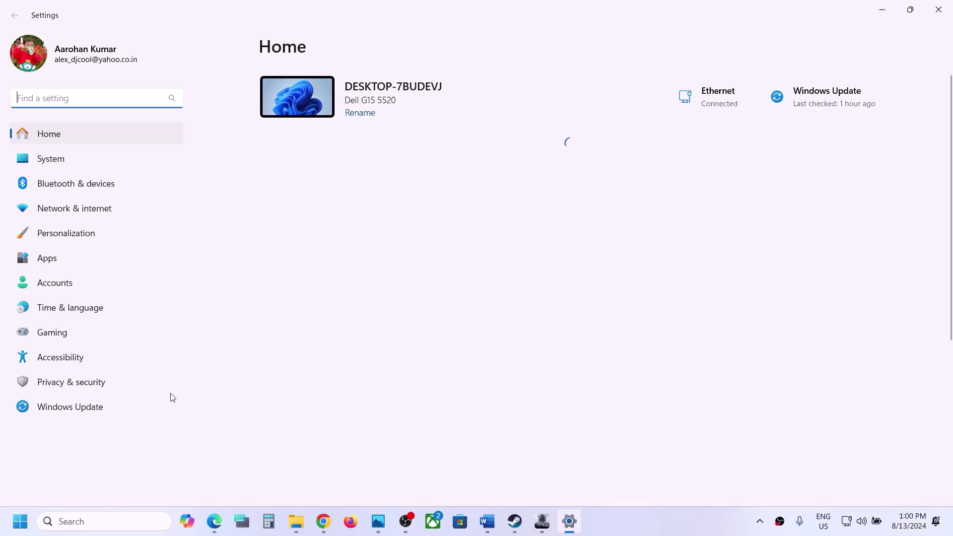
{"action": "left_click", "coordinate": [121, 386]}
{"action": "left_click", "coordinate": [634, 524]}
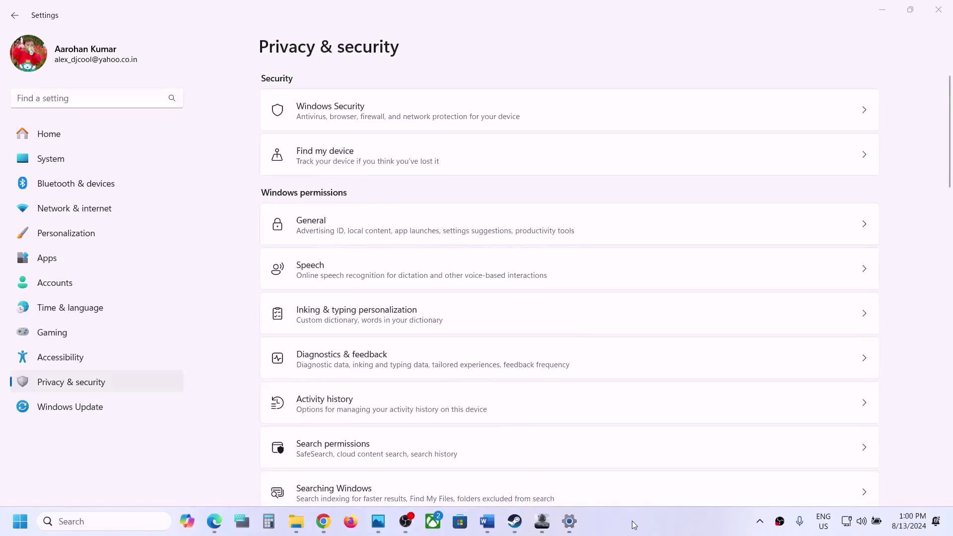
{"action": "left_click", "coordinate": [359, 115]}
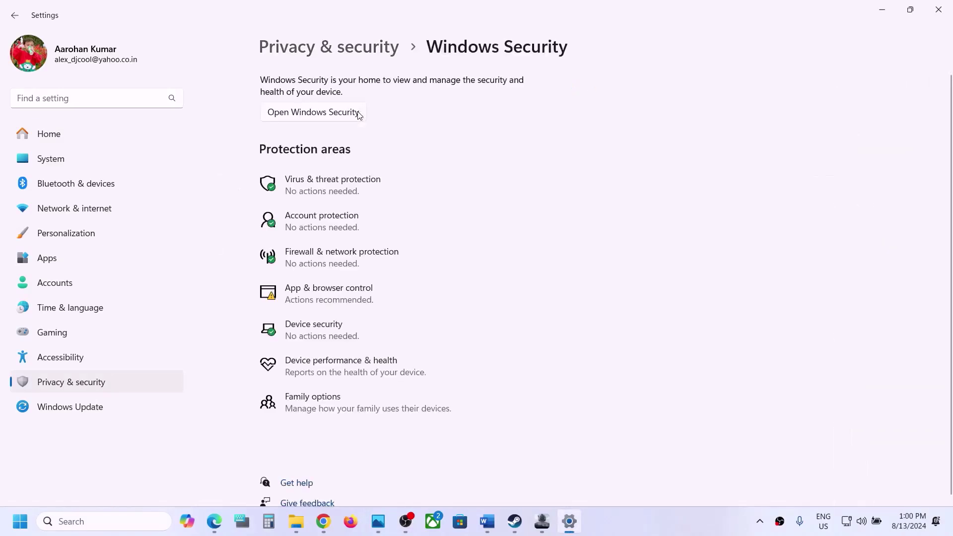
{"action": "left_click", "coordinate": [372, 185]}
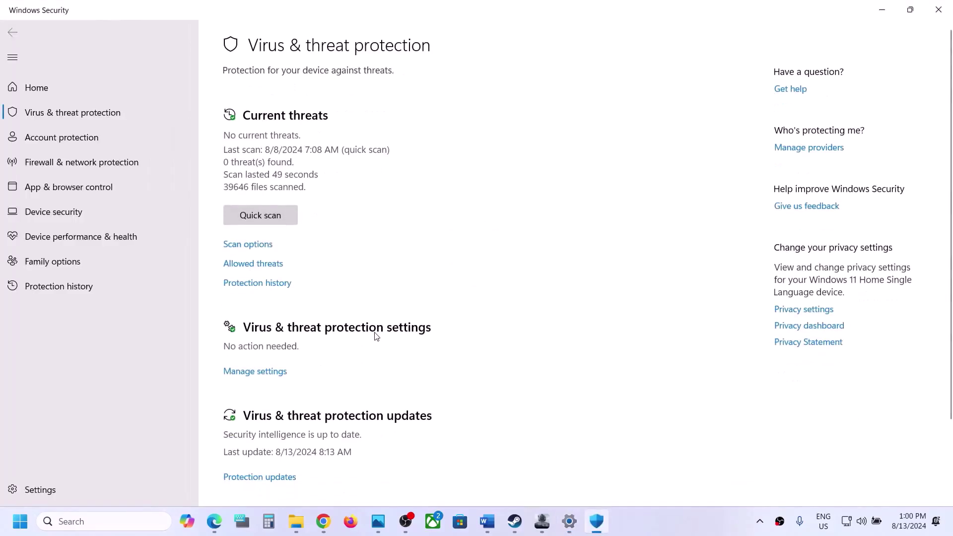
Open the list of apps allowed through Controlled folder access.
{"action": "scroll", "coordinate": [316, 439], "scroll_direction": "down", "scroll_amount": 2}
{"action": "left_click", "coordinate": [293, 466]}
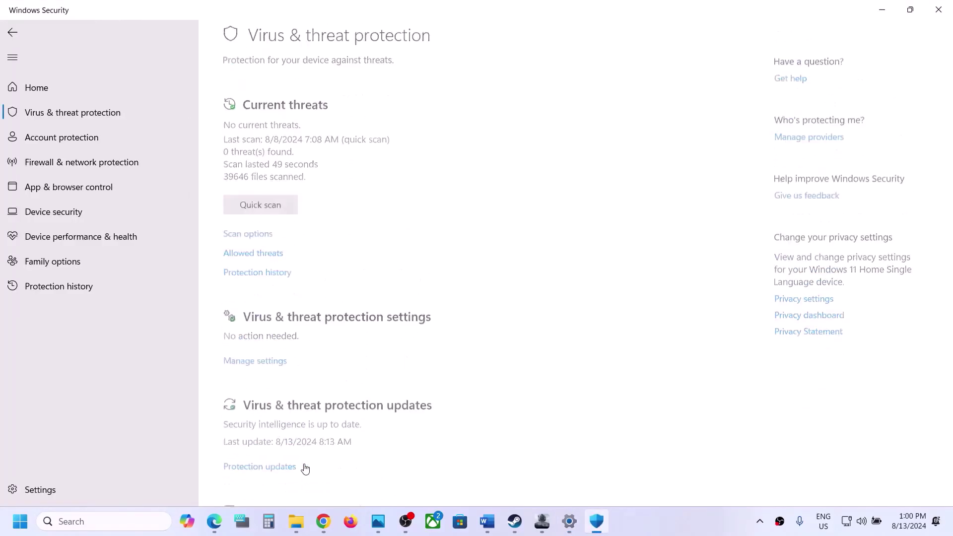
{"action": "left_click", "coordinate": [306, 255]}
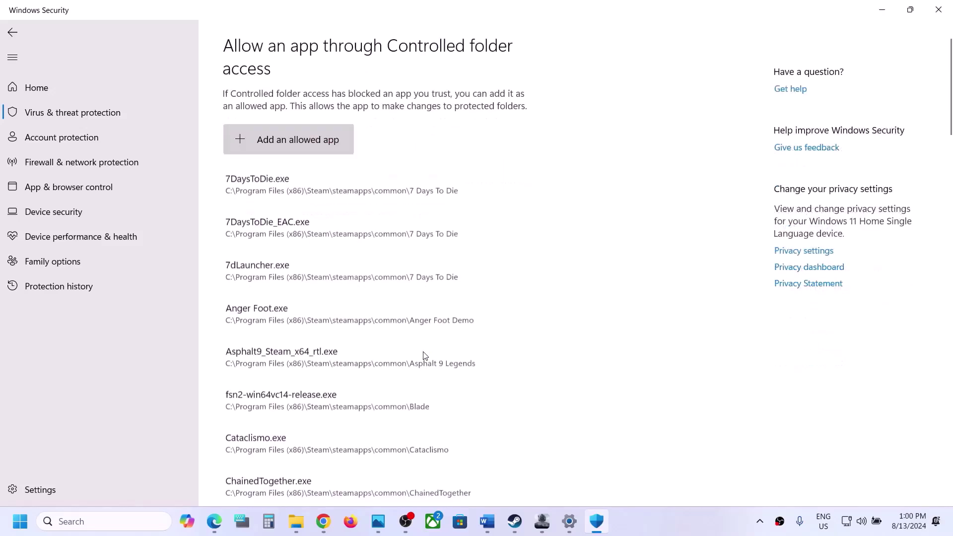
Add UAGame from C:\Arena Breakout Infinite\ABInfinite\Binaries\Win64 to the apps allowed through Controlled folder access.
{"action": "left_click", "coordinate": [304, 140]}
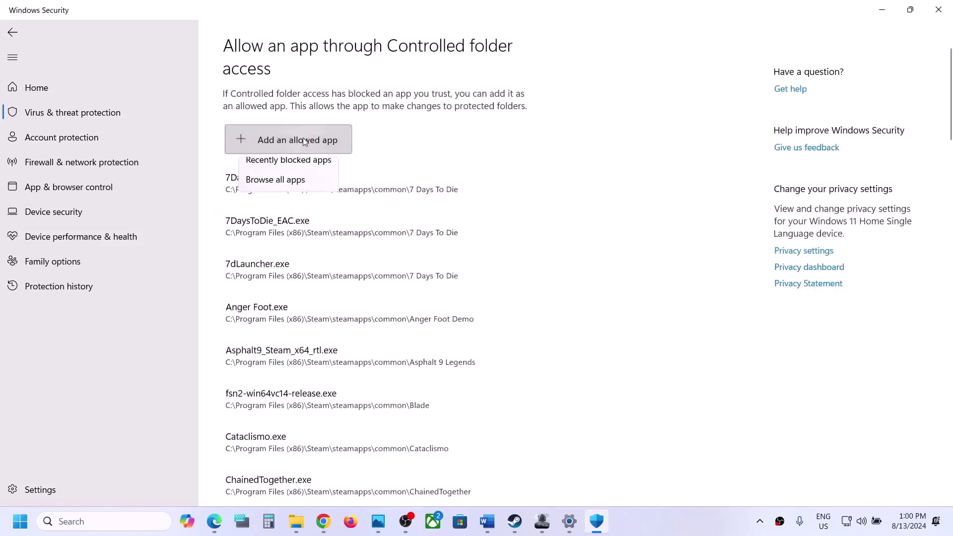
{"action": "left_click", "coordinate": [286, 187]}
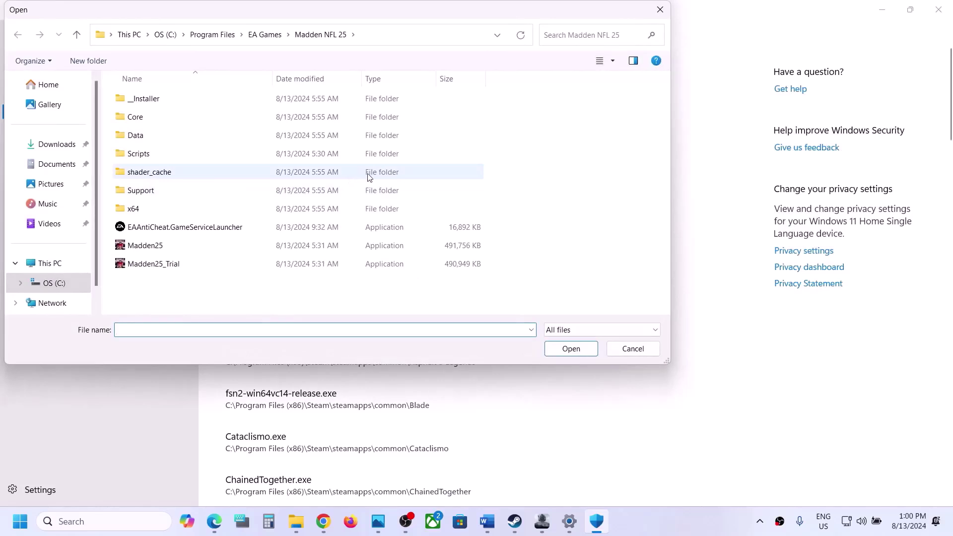
{"action": "left_click", "coordinate": [62, 266]}
{"action": "double_click", "coordinate": [201, 114]}
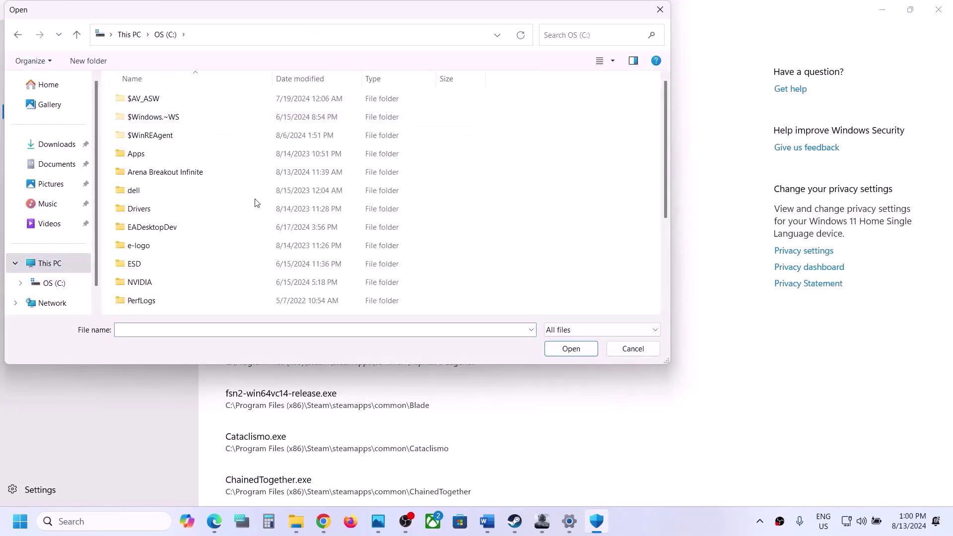
{"action": "double_click", "coordinate": [207, 177]}
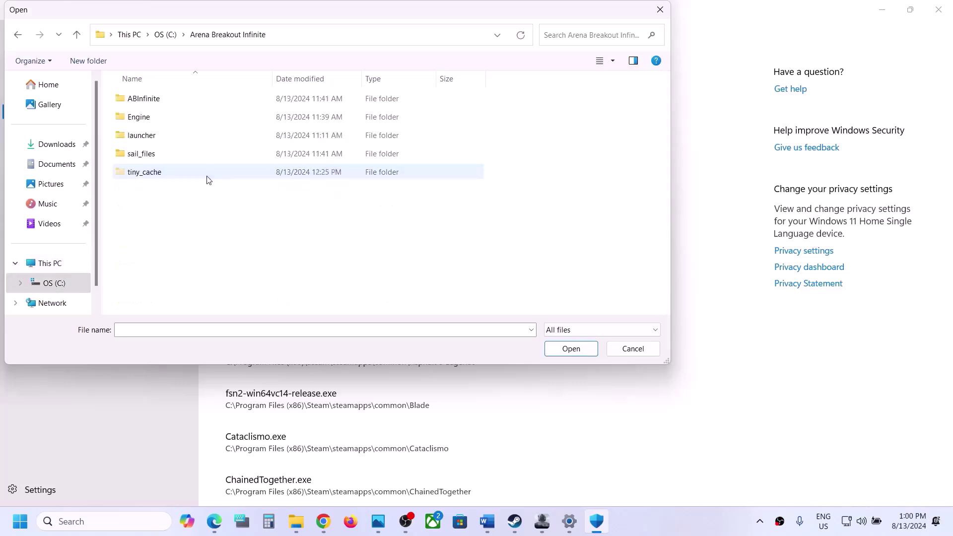
{"action": "double_click", "coordinate": [152, 103]}
{"action": "double_click", "coordinate": [156, 106]}
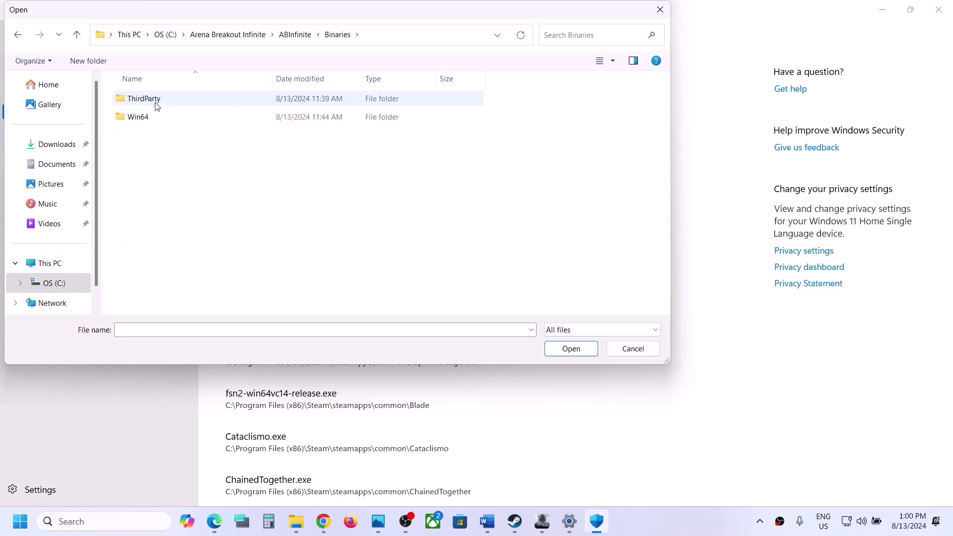
{"action": "double_click", "coordinate": [143, 120]}
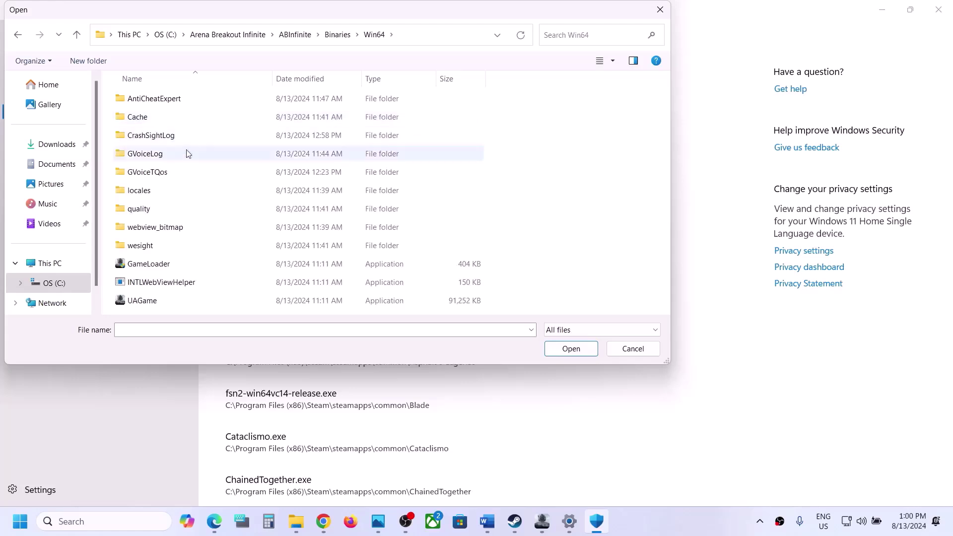
{"action": "left_click", "coordinate": [145, 298]}
{"action": "left_click", "coordinate": [552, 350]}
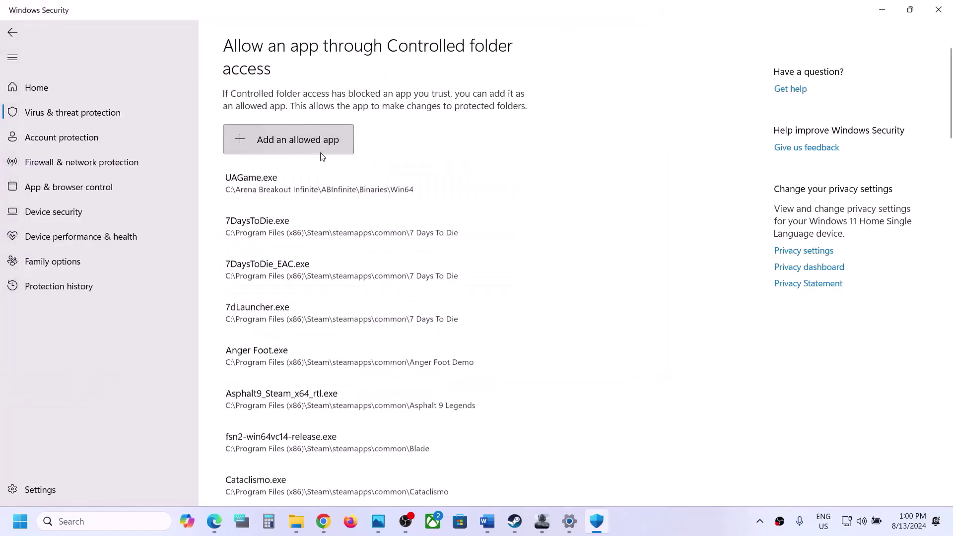
Add GameLoader from the same Win64 folder to the apps allowed through Controlled folder access.
{"action": "left_click", "coordinate": [296, 132]}
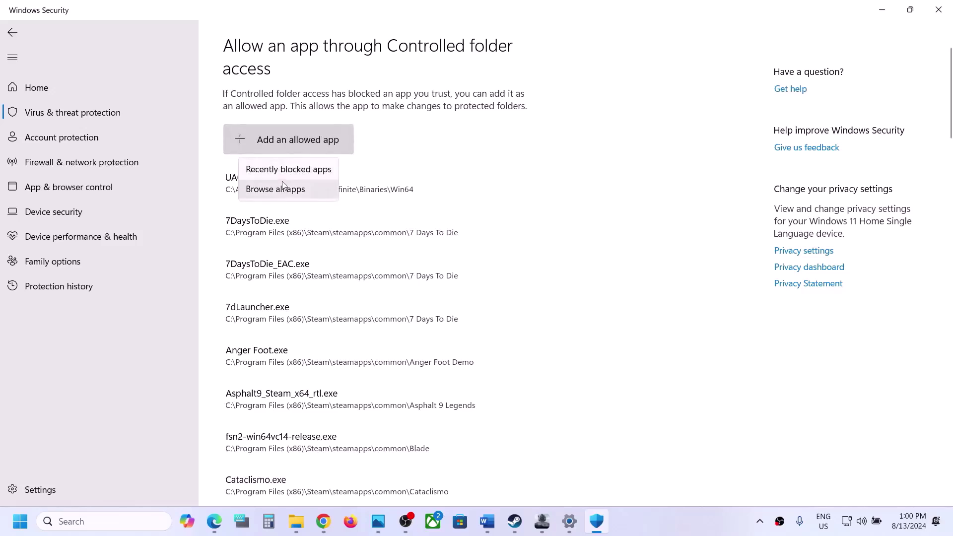
{"action": "left_click", "coordinate": [281, 184]}
{"action": "left_click", "coordinate": [157, 263]}
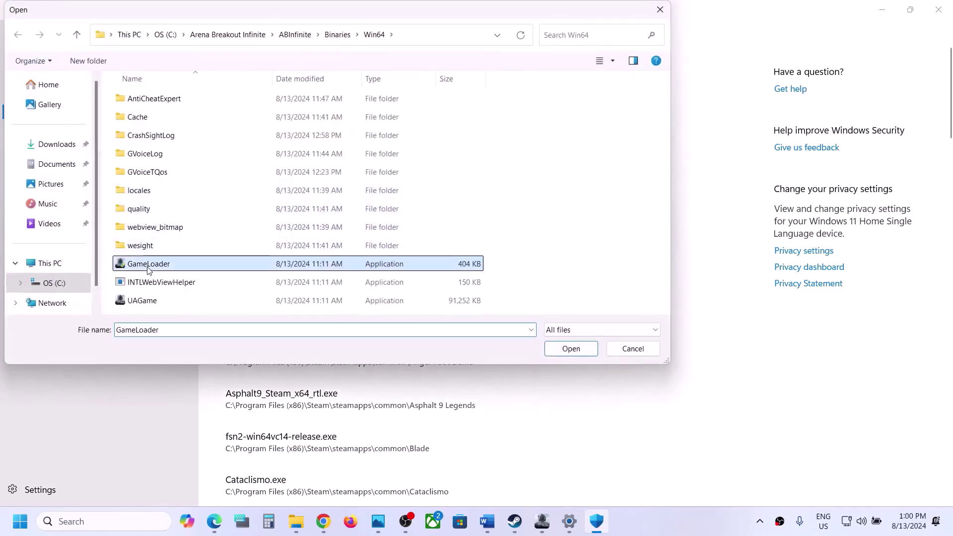
{"action": "left_click", "coordinate": [572, 350]}
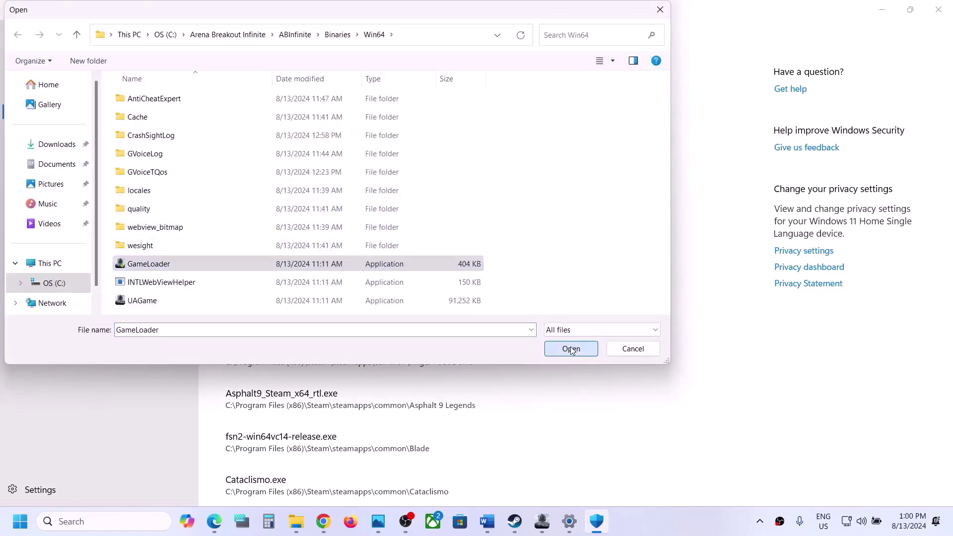
Check the game's Engine\Binaries folder for further executables to allow, and close the file picker without adding any.
{"action": "left_click", "coordinate": [313, 139]}
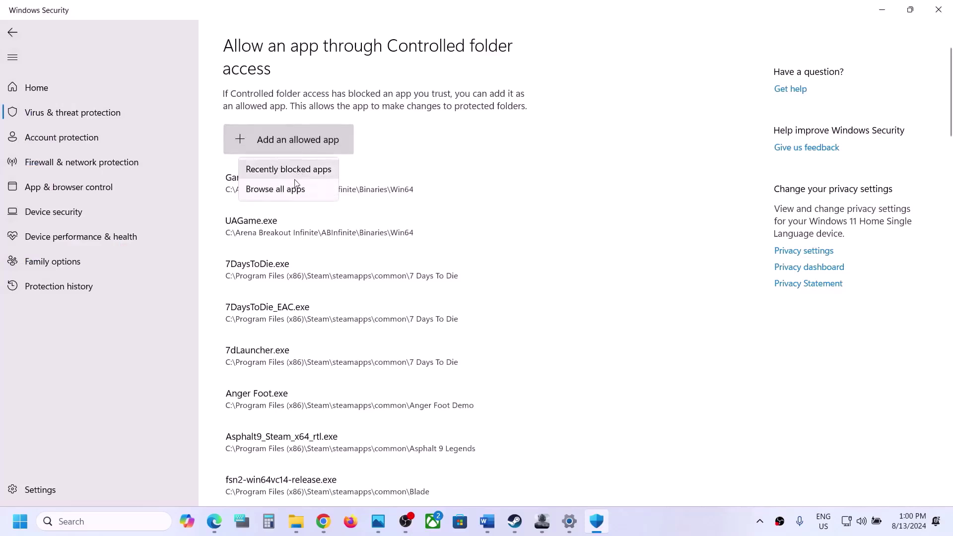
{"action": "left_click", "coordinate": [277, 184]}
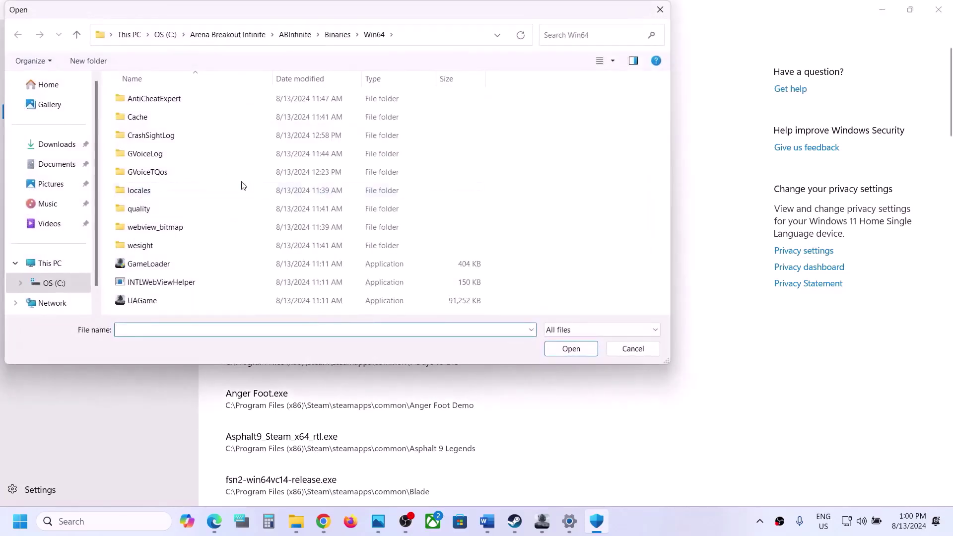
{"action": "left_click", "coordinate": [79, 35]}
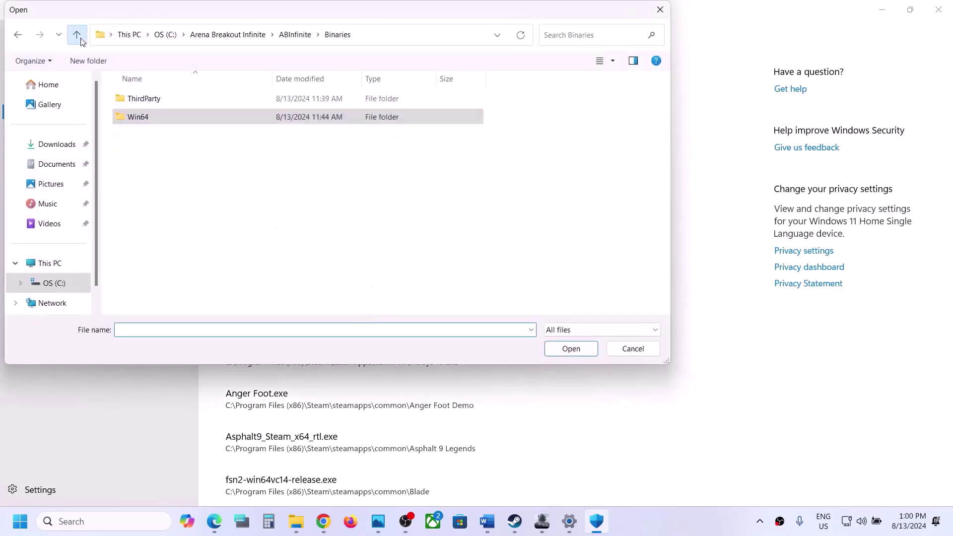
{"action": "left_click", "coordinate": [78, 36]}
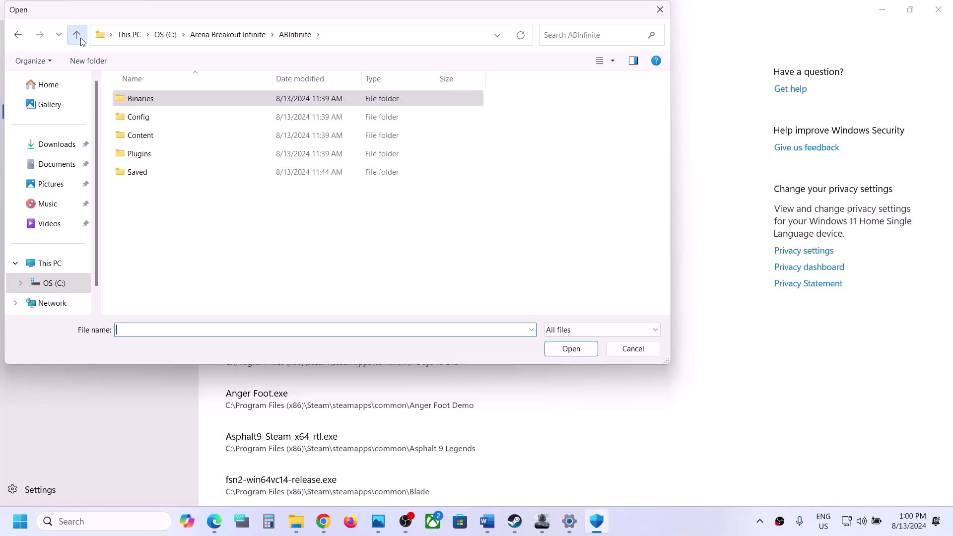
{"action": "left_click", "coordinate": [77, 35]}
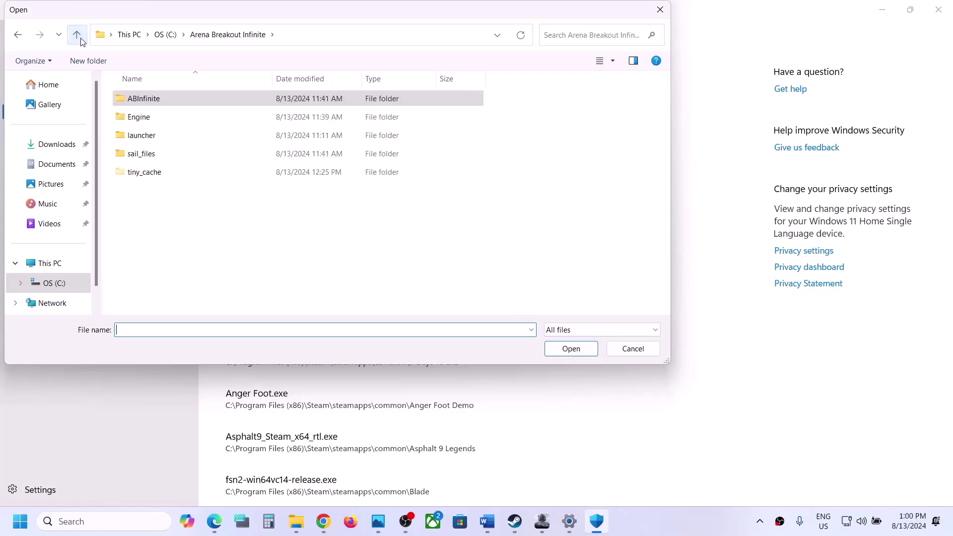
{"action": "double_click", "coordinate": [148, 127]}
{"action": "double_click", "coordinate": [145, 99]}
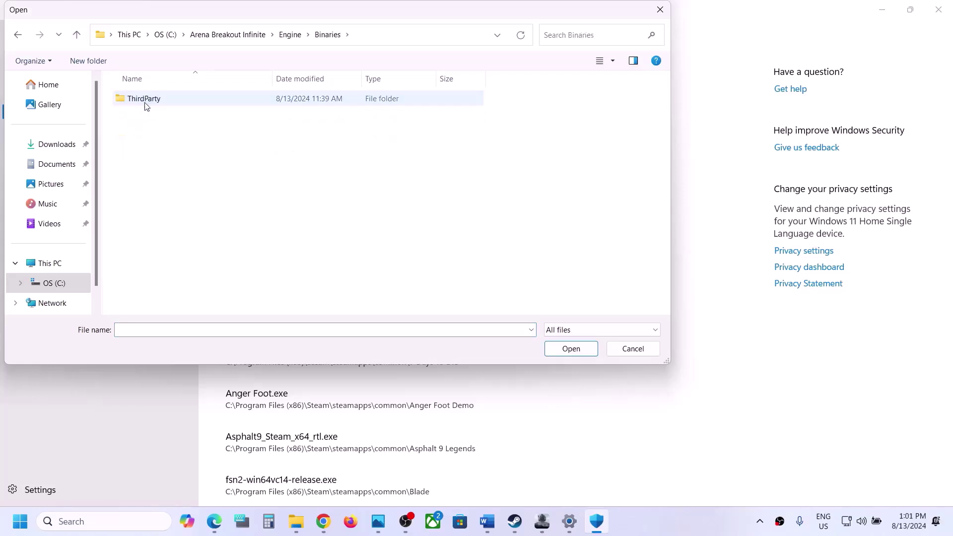
{"action": "left_click", "coordinate": [146, 105]}
{"action": "left_click", "coordinate": [77, 35]}
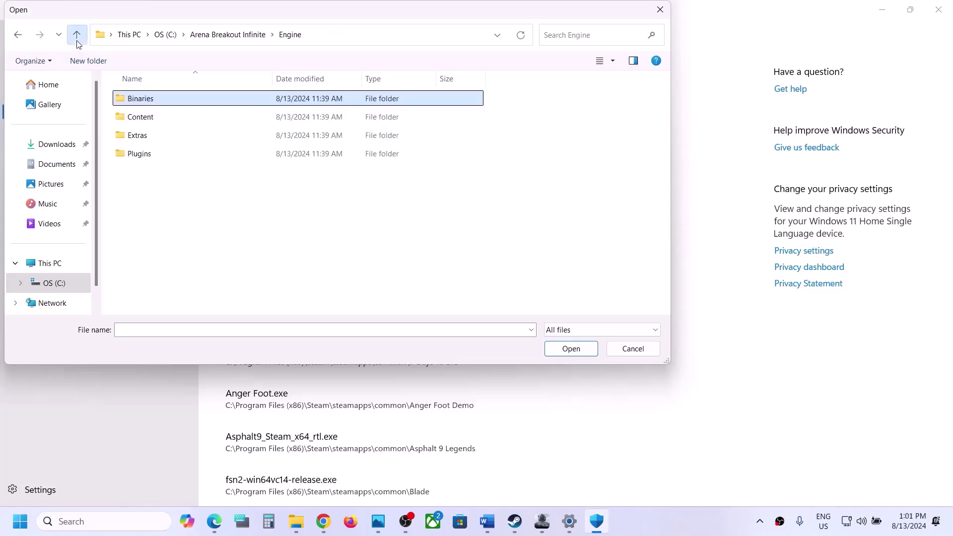
{"action": "left_click", "coordinate": [76, 35]}
{"action": "left_click", "coordinate": [77, 39]}
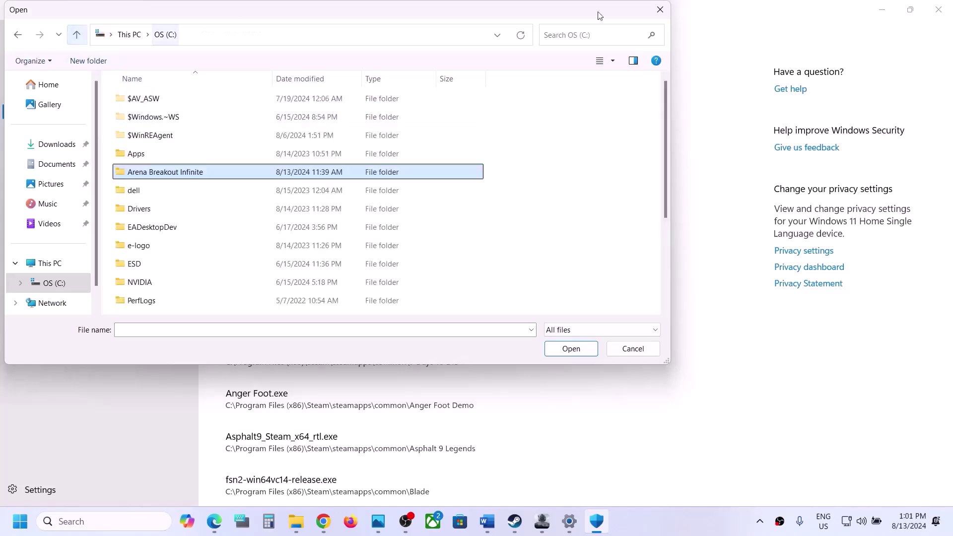
{"action": "left_click", "coordinate": [659, 10]}
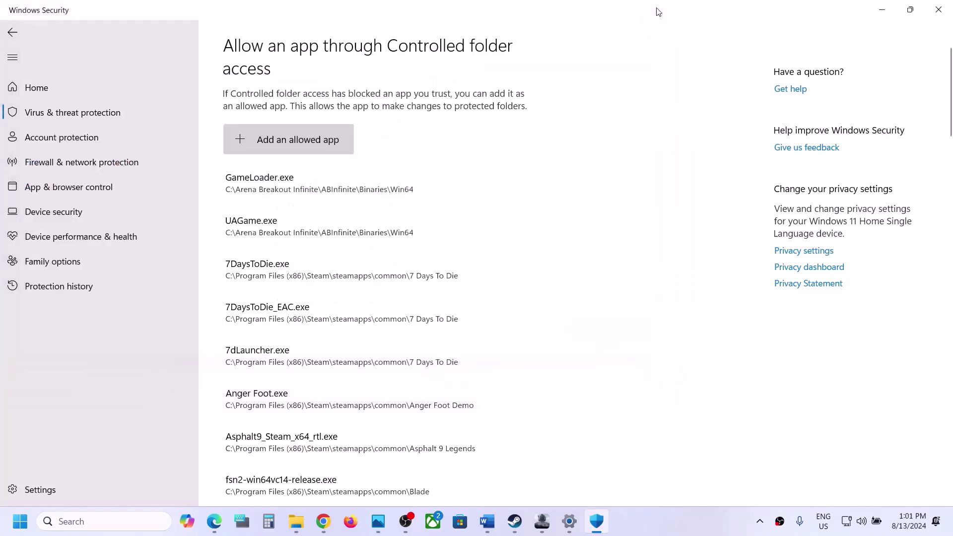
Open Control Panel and go through System and Security and Windows Defender Firewall to the list of allowed apps.
{"action": "left_click", "coordinate": [135, 523]}
{"action": "type", "text": "control"}
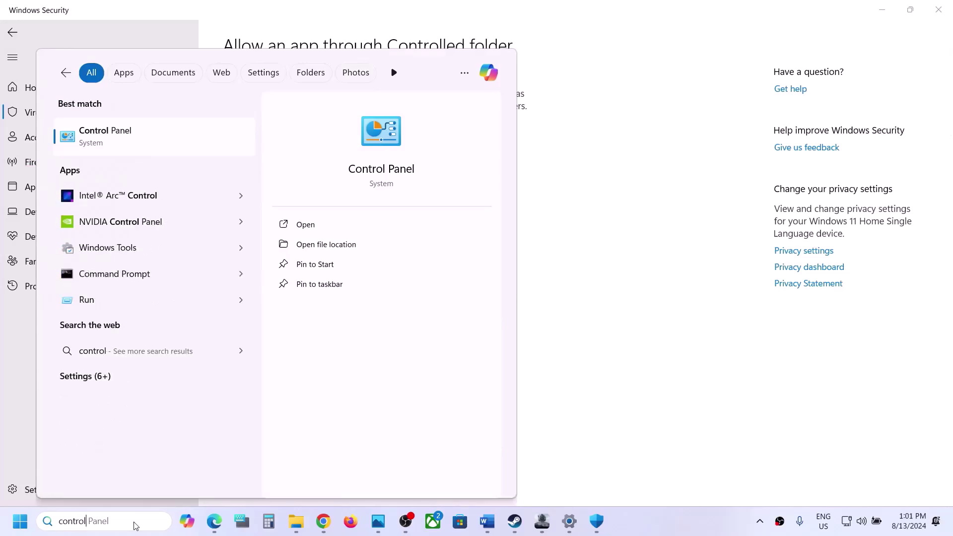
{"action": "key", "text": "Return"}
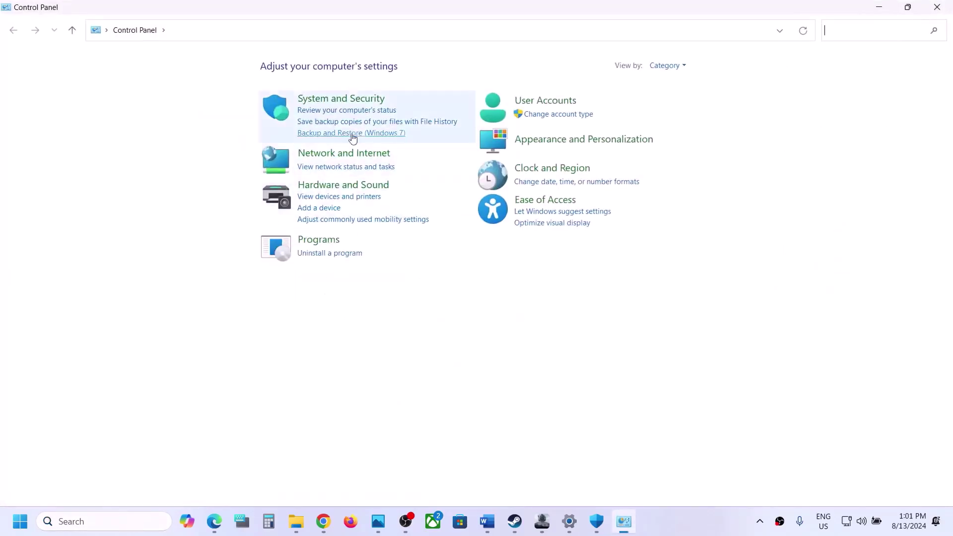
{"action": "left_click", "coordinate": [351, 99]}
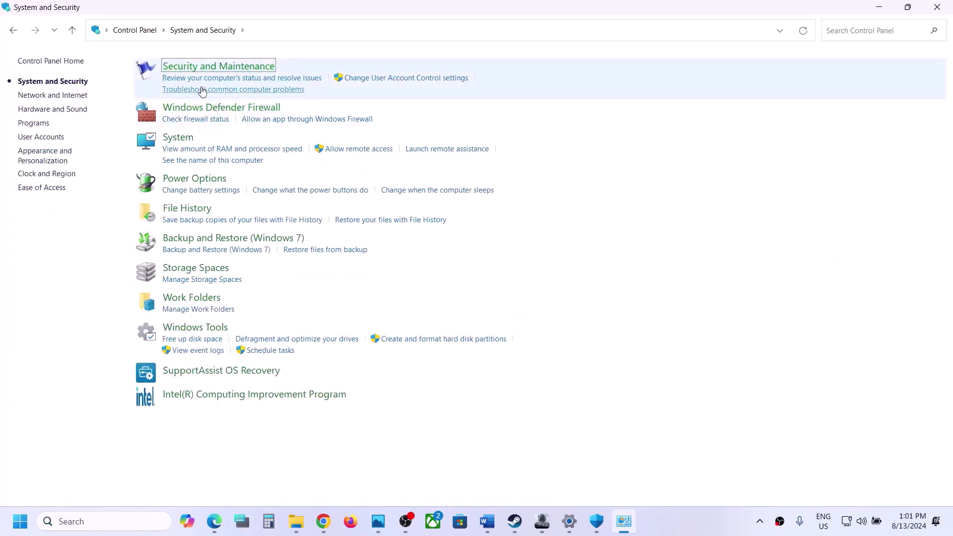
{"action": "left_click", "coordinate": [201, 108]}
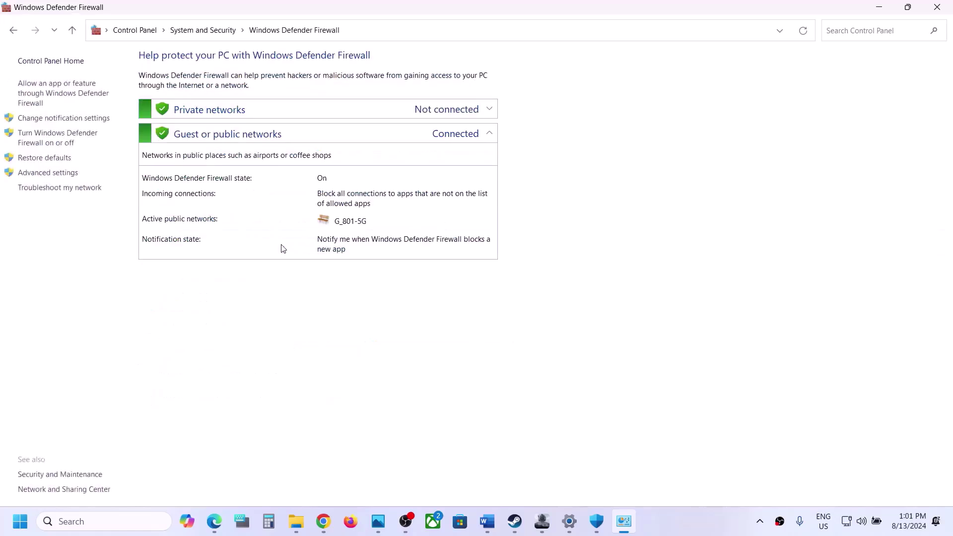
{"action": "left_click", "coordinate": [75, 96]}
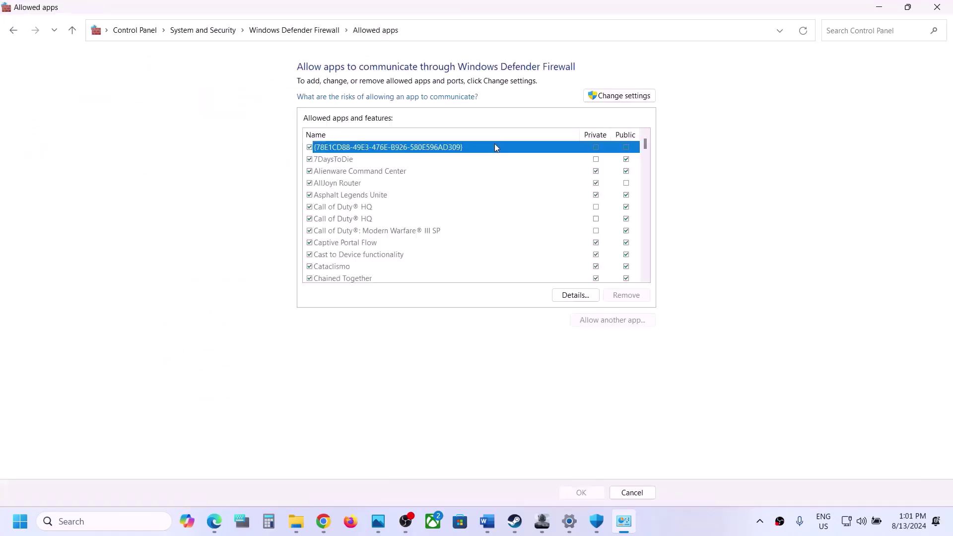
Unlock the firewall's allowed apps list and add UAGame from C:\Arena Breakout Infinite\ABInfinite\Binaries\Win64 to it.
{"action": "left_click", "coordinate": [617, 96]}
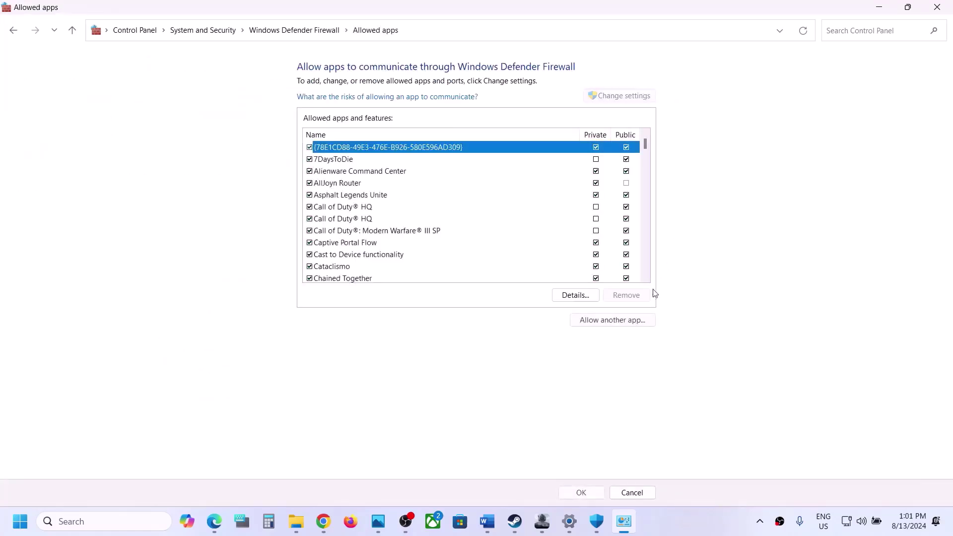
{"action": "left_click", "coordinate": [611, 321]}
{"action": "left_click", "coordinate": [557, 316]}
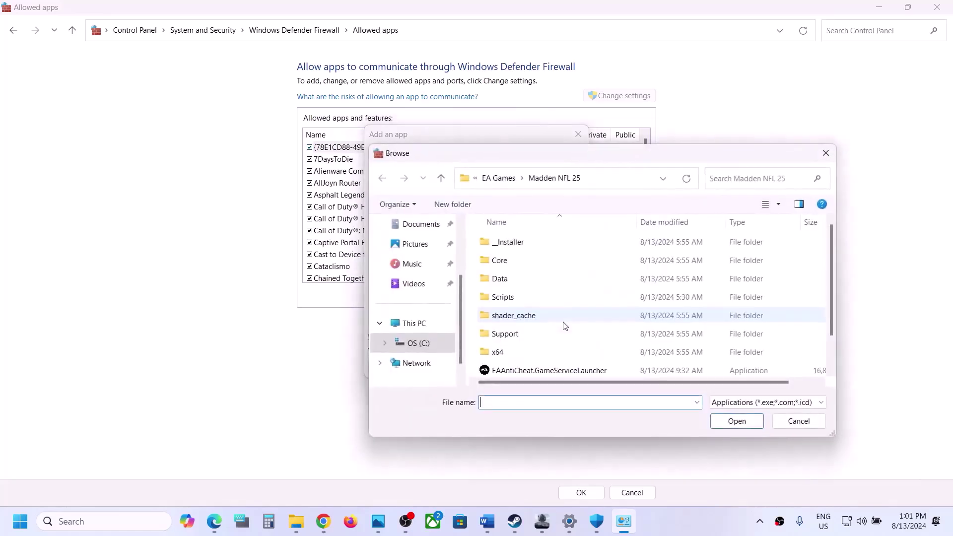
{"action": "left_click", "coordinate": [428, 343]}
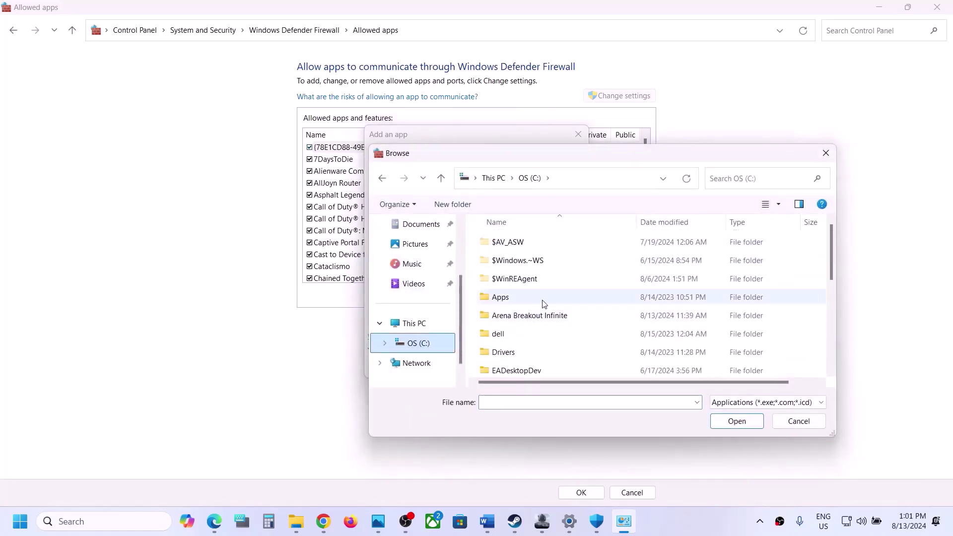
{"action": "double_click", "coordinate": [529, 316]}
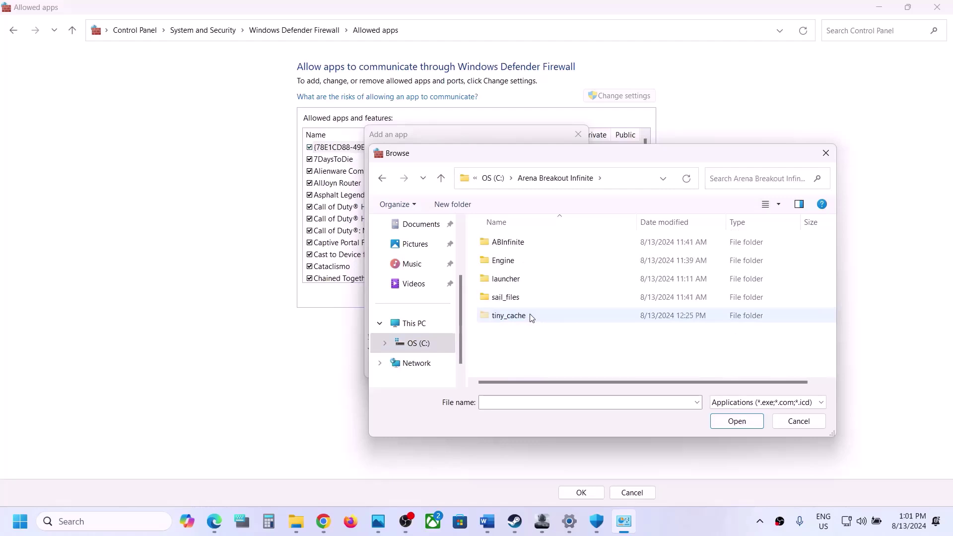
{"action": "double_click", "coordinate": [507, 243]}
{"action": "double_click", "coordinate": [505, 243]}
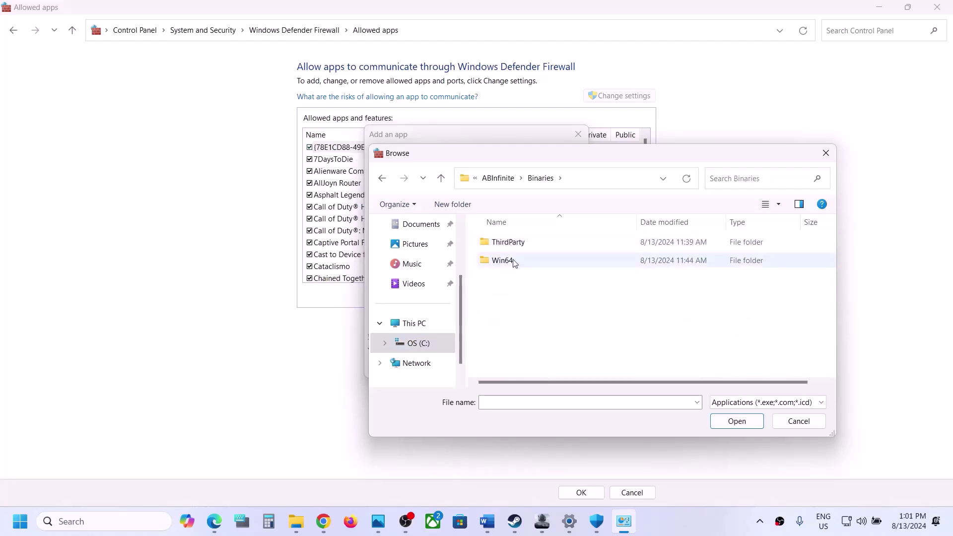
{"action": "double_click", "coordinate": [511, 261]}
{"action": "scroll", "coordinate": [535, 320], "scroll_direction": "down", "scroll_amount": 2}
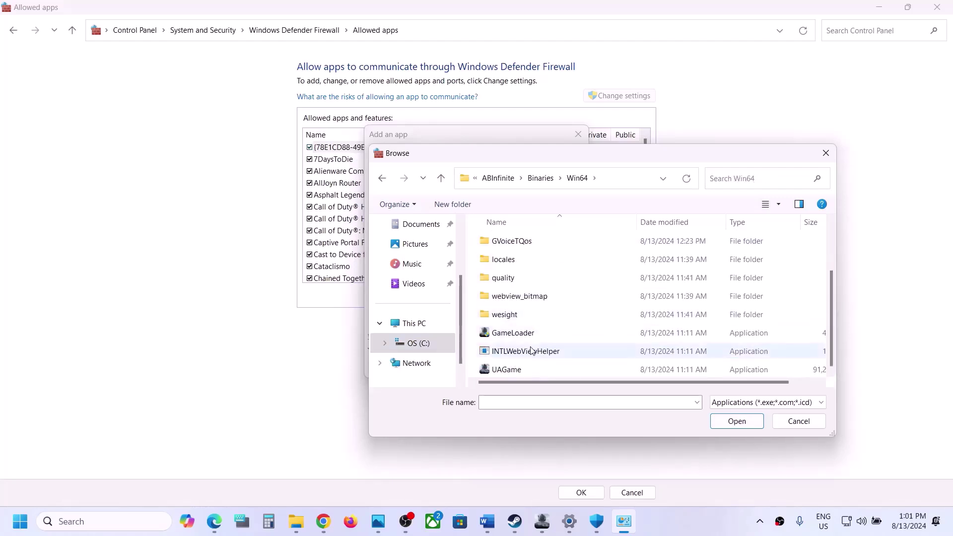
{"action": "left_click", "coordinate": [505, 369]}
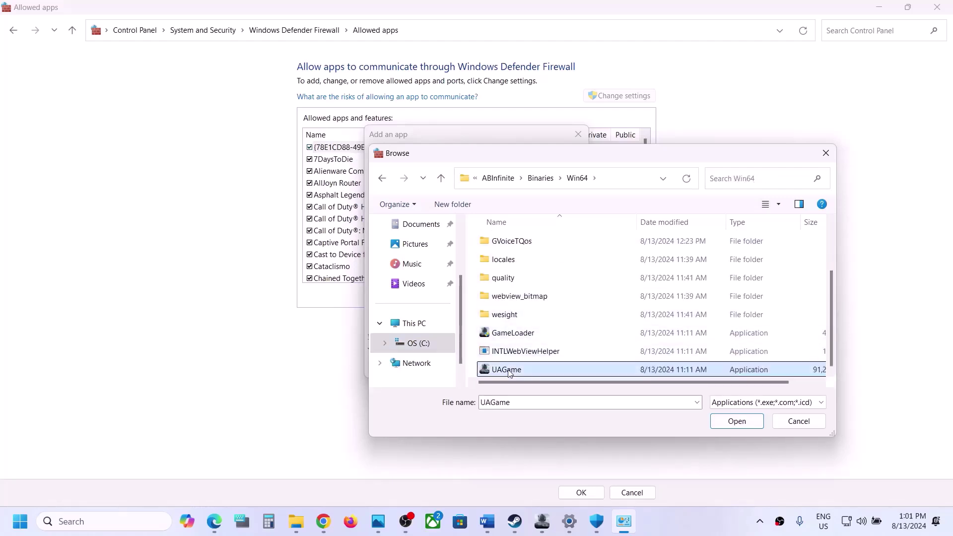
{"action": "left_click", "coordinate": [734, 423]}
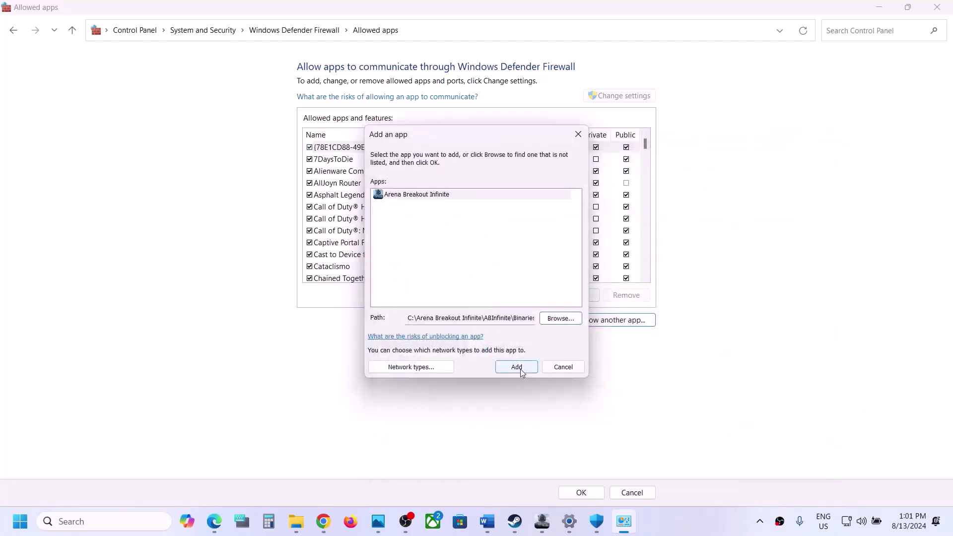
{"action": "left_click", "coordinate": [520, 368]}
Add GameLoader from the game's Win64 folder to the firewall's allowed apps and save the list.
{"action": "left_click", "coordinate": [621, 321]}
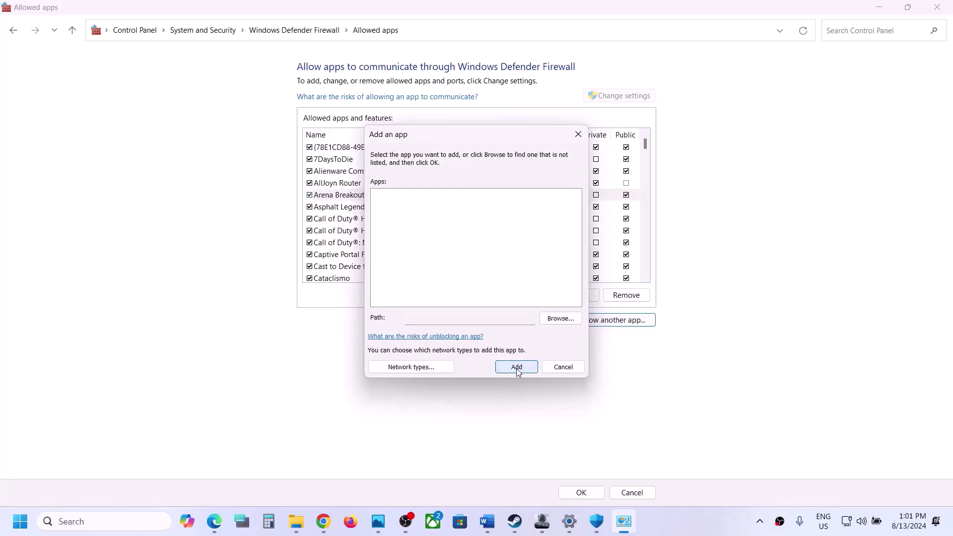
{"action": "left_click", "coordinate": [561, 320]}
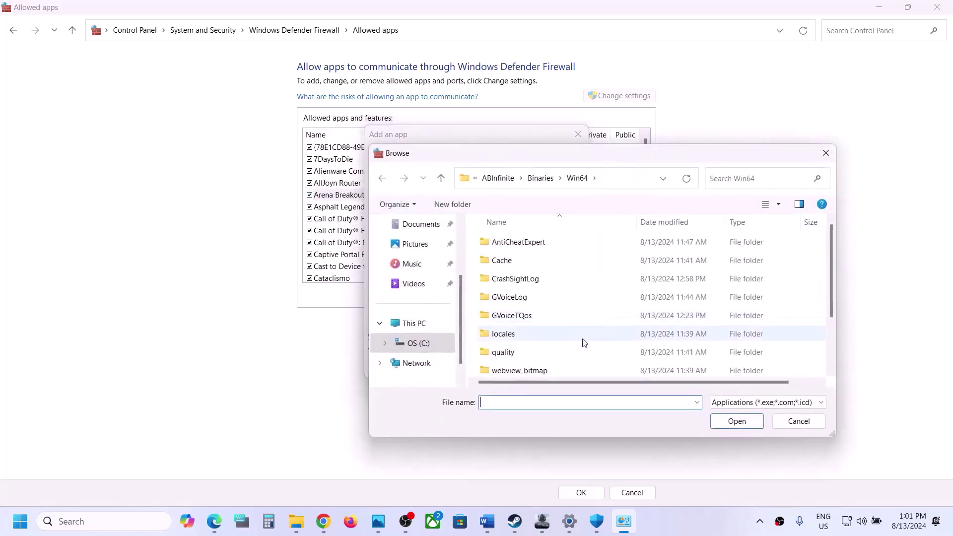
{"action": "scroll", "coordinate": [552, 336], "scroll_direction": "down", "scroll_amount": 3}
{"action": "left_click", "coordinate": [513, 332]}
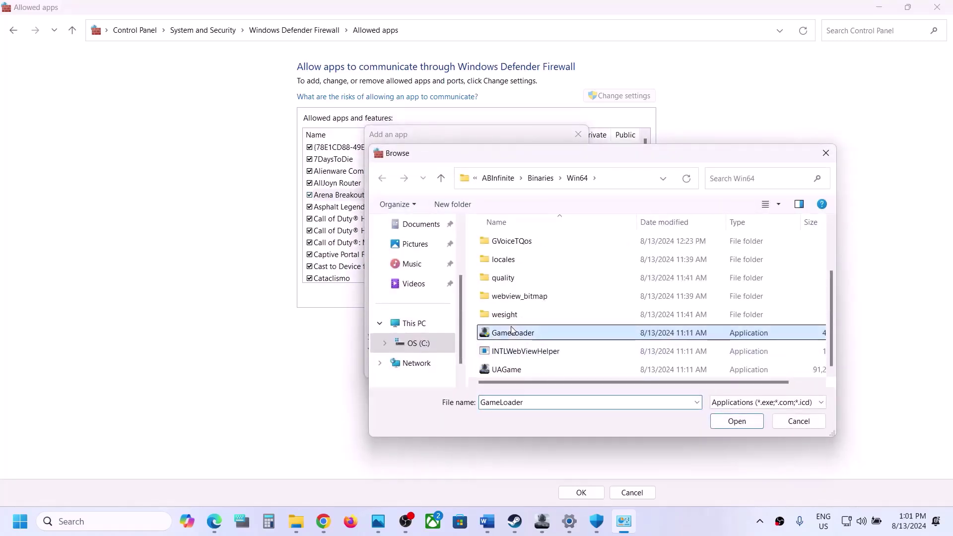
{"action": "left_click", "coordinate": [736, 421]}
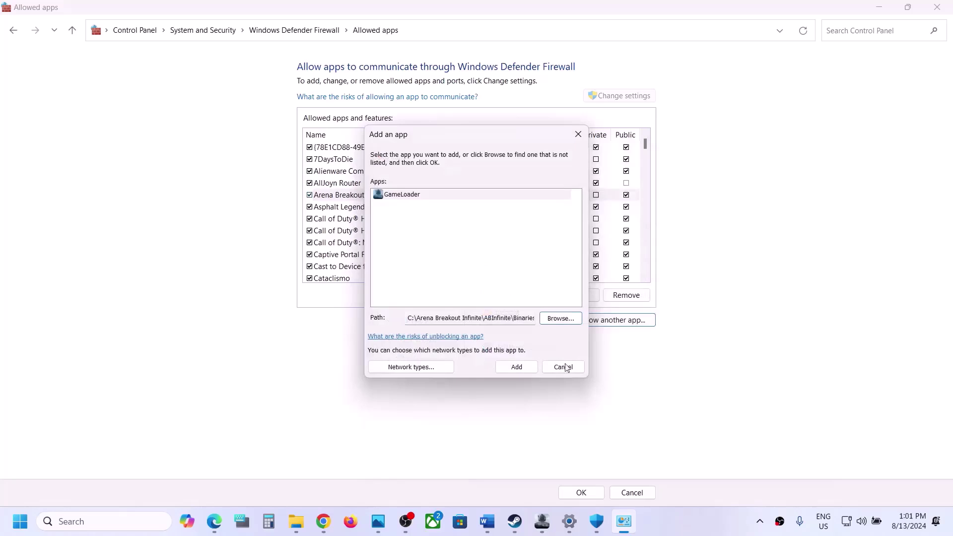
{"action": "left_click", "coordinate": [517, 367]}
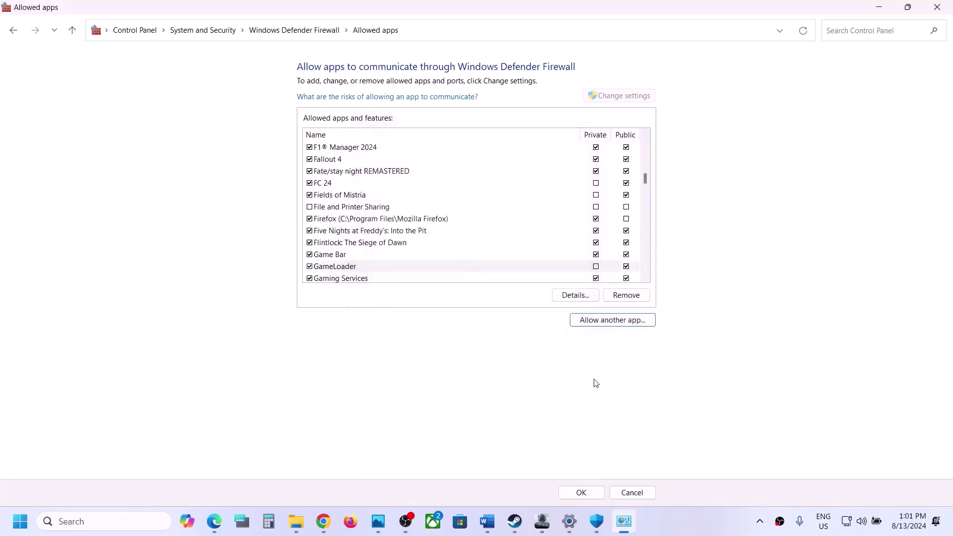
{"action": "left_click", "coordinate": [581, 492]}
Close the Control Panel, Windows Security and Settings windows, and highlight Step 6 on verifying the game files in the Word document.
{"action": "left_click", "coordinate": [937, 7]}
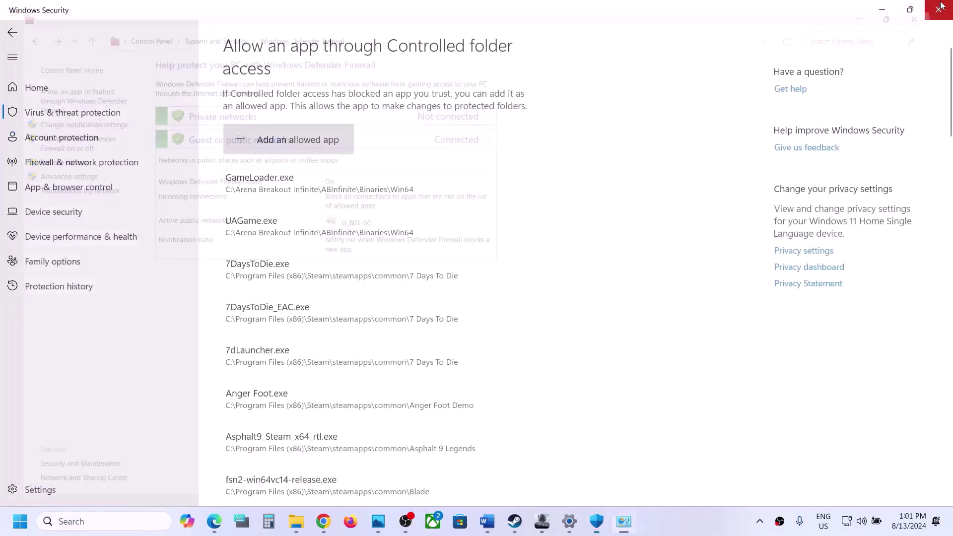
{"action": "left_click", "coordinate": [937, 10]}
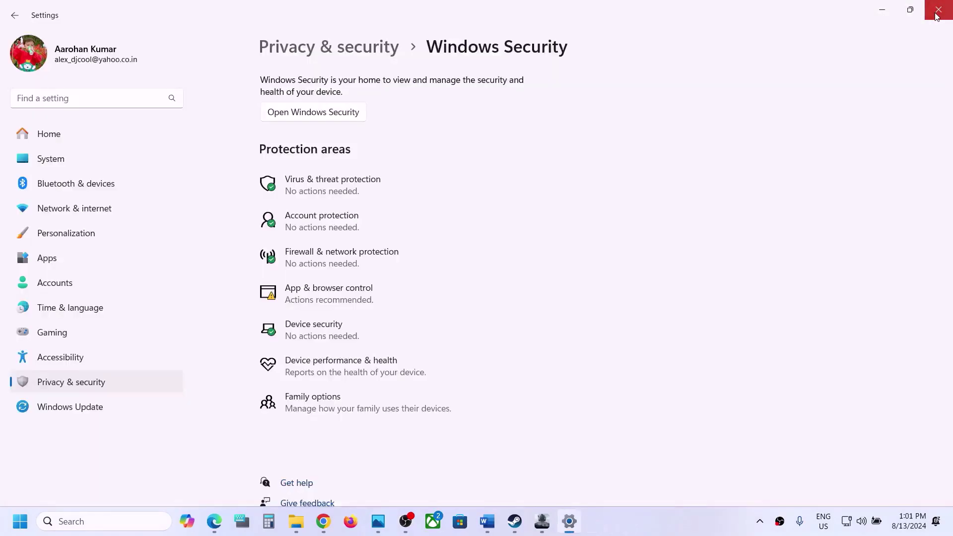
{"action": "left_click", "coordinate": [937, 7]}
{"action": "scroll", "coordinate": [456, 325], "scroll_direction": "down", "scroll_amount": 4}
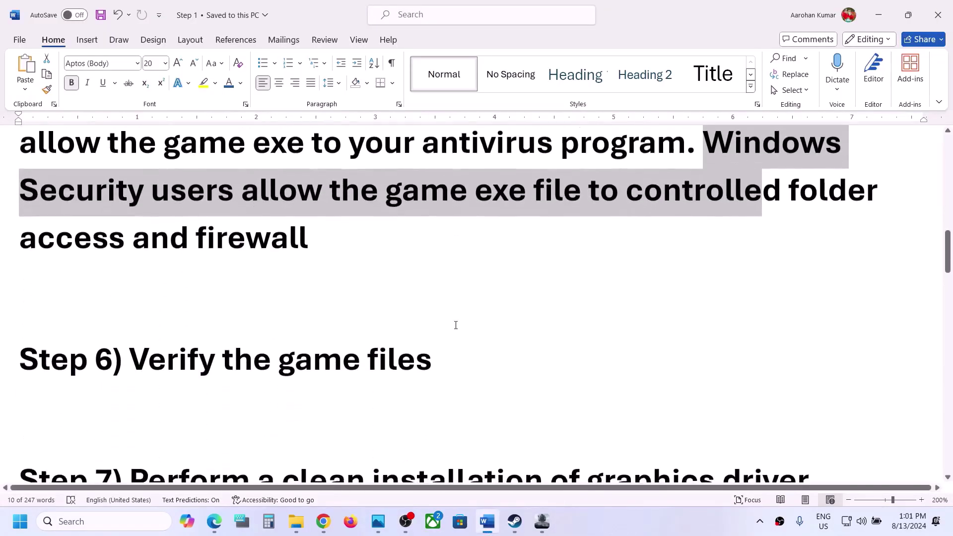
{"action": "left_click_drag", "start_coordinate": [159, 348], "coordinate": [449, 357]}
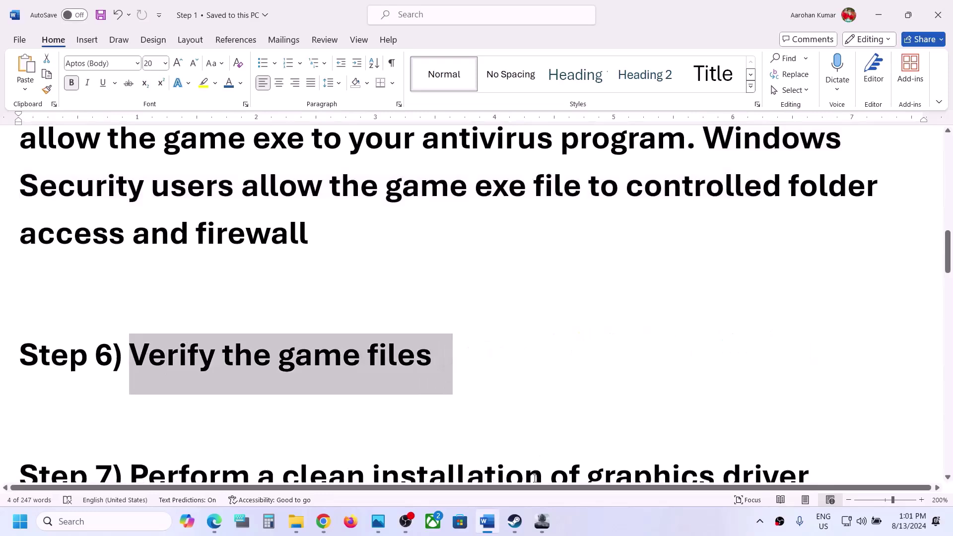
Switch to the Arena Breakout Infinite launcher, start a Repair of the game files, and leave the launcher in the background.
{"action": "left_click", "coordinate": [542, 522]}
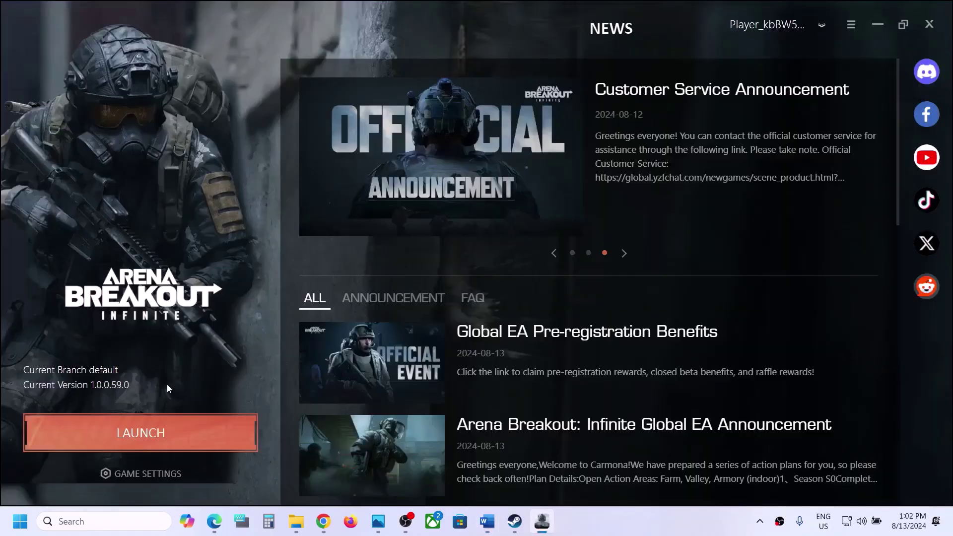
{"action": "left_click", "coordinate": [148, 474]}
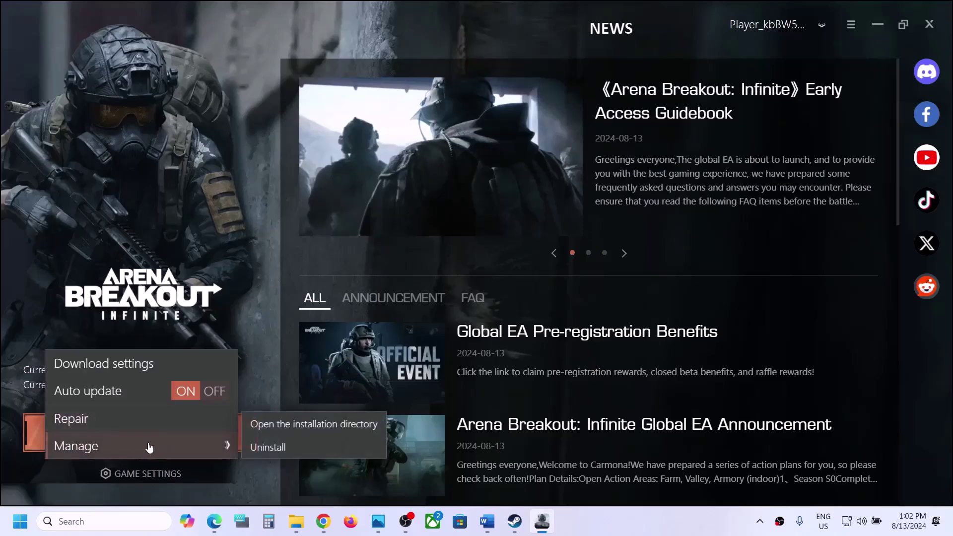
{"action": "left_click", "coordinate": [104, 422]}
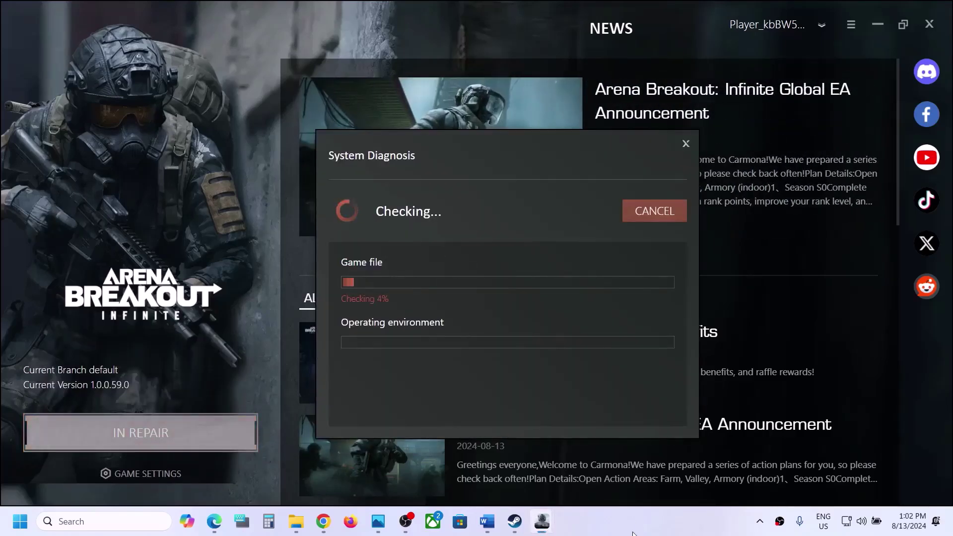
{"action": "left_click", "coordinate": [542, 521]}
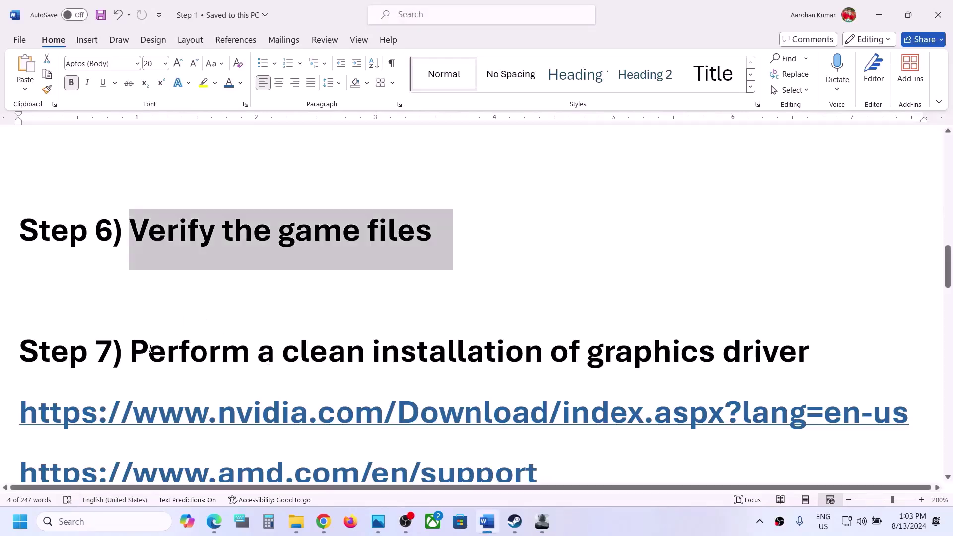
Read Step 7 in the Word document on clean graphics driver installation, including the NVIDIA and AMD download links.
{"action": "left_click_drag", "start_coordinate": [130, 350], "coordinate": [720, 351]}
{"action": "scroll", "coordinate": [373, 328], "scroll_direction": "down", "scroll_amount": 2}
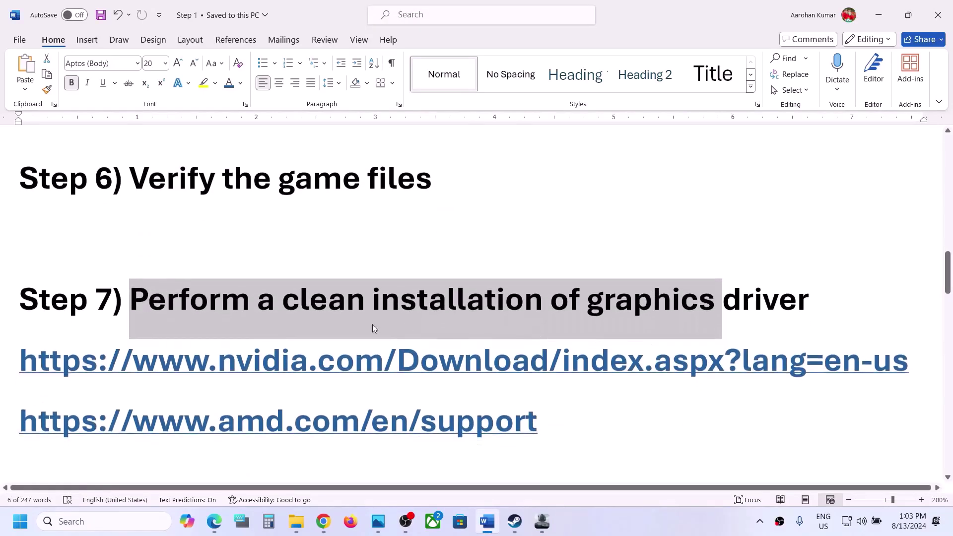
{"action": "left_click_drag", "start_coordinate": [252, 361], "coordinate": [562, 361]}
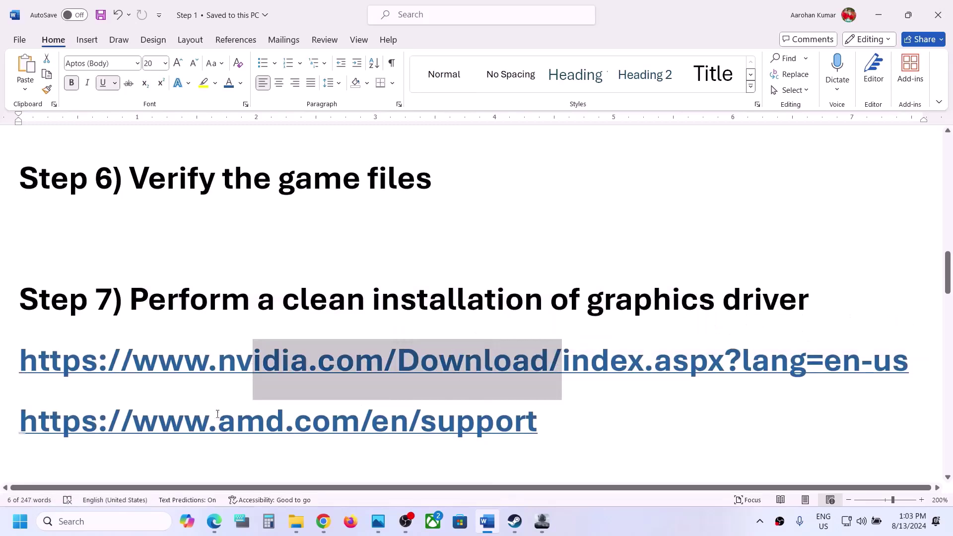
{"action": "left_click_drag", "start_coordinate": [203, 419], "coordinate": [437, 421]}
{"action": "left_click_drag", "start_coordinate": [317, 361], "coordinate": [512, 361]}
Switch to the NVIDIA Driver Downloads page in Chrome and keep GeForce as the product type.
{"action": "left_click", "coordinate": [681, 516]}
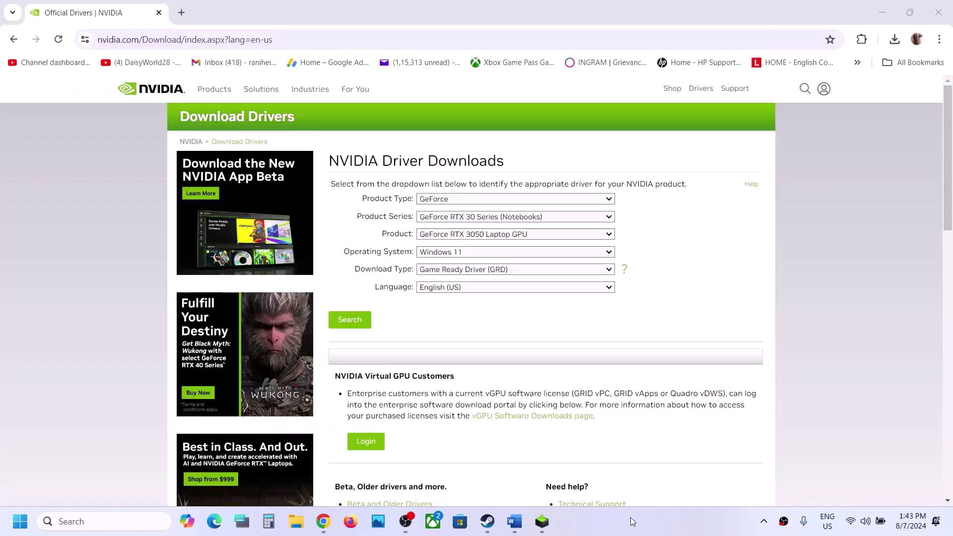
{"action": "left_click", "coordinate": [455, 201]}
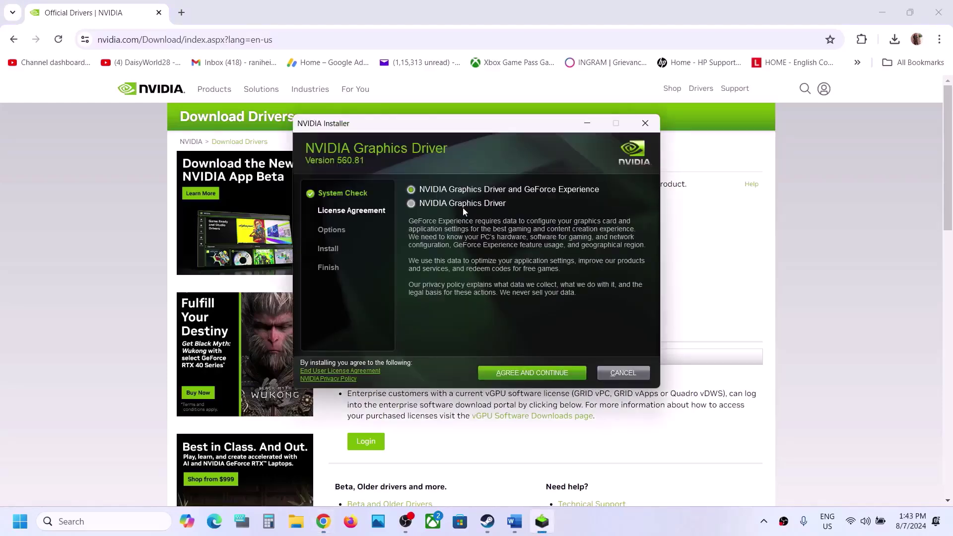
{"action": "left_click", "coordinate": [693, 270]}
{"action": "left_click", "coordinate": [469, 197]}
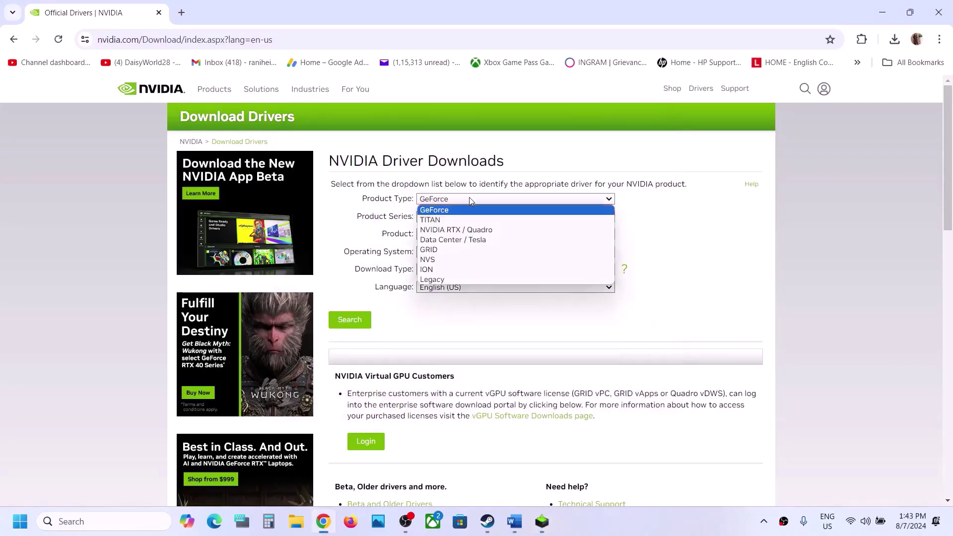
{"action": "left_click", "coordinate": [698, 233]}
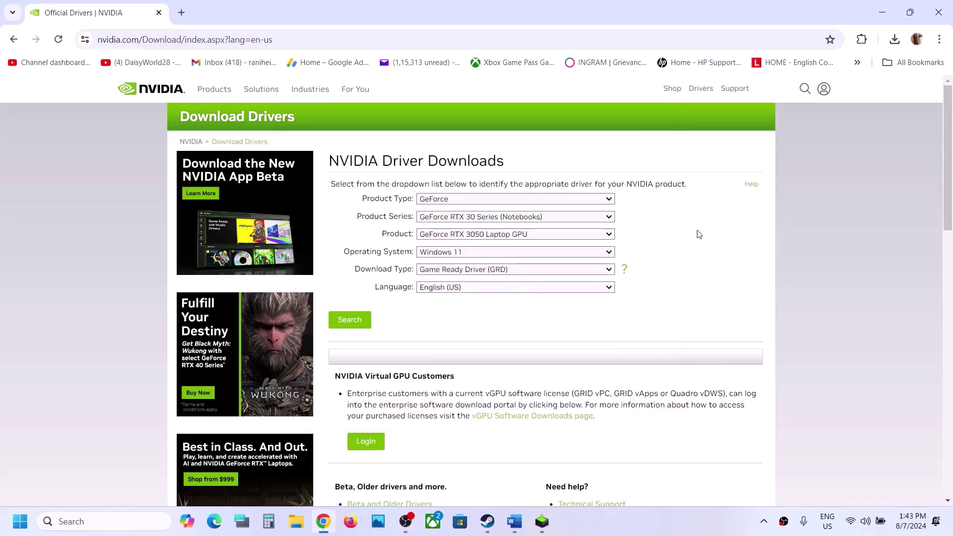
Search for the Windows 11 driver for GeForce RTX 30 Series (Notebooks), GeForce RTX 3050 Laptop GPU, and proceed to its download page.
{"action": "left_click", "coordinate": [528, 218]}
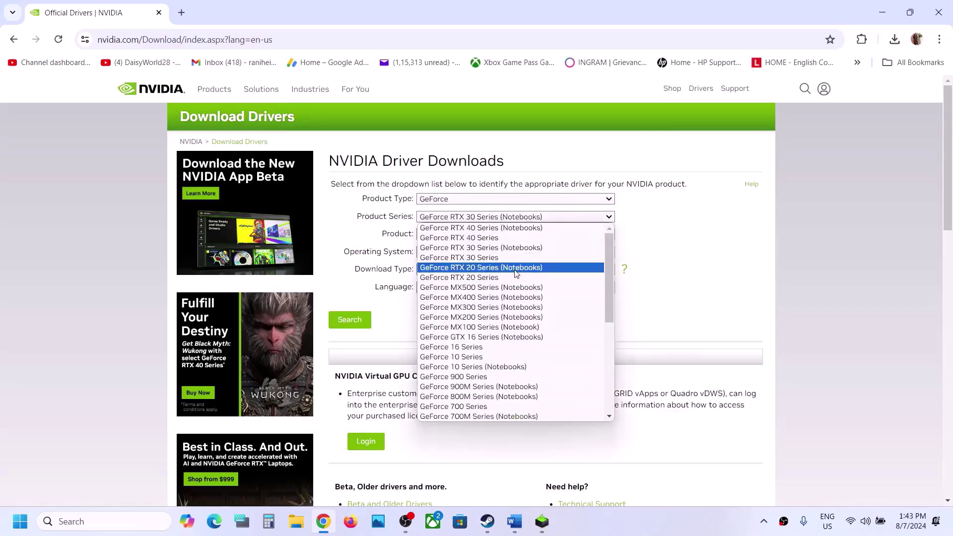
{"action": "left_click", "coordinate": [508, 248]}
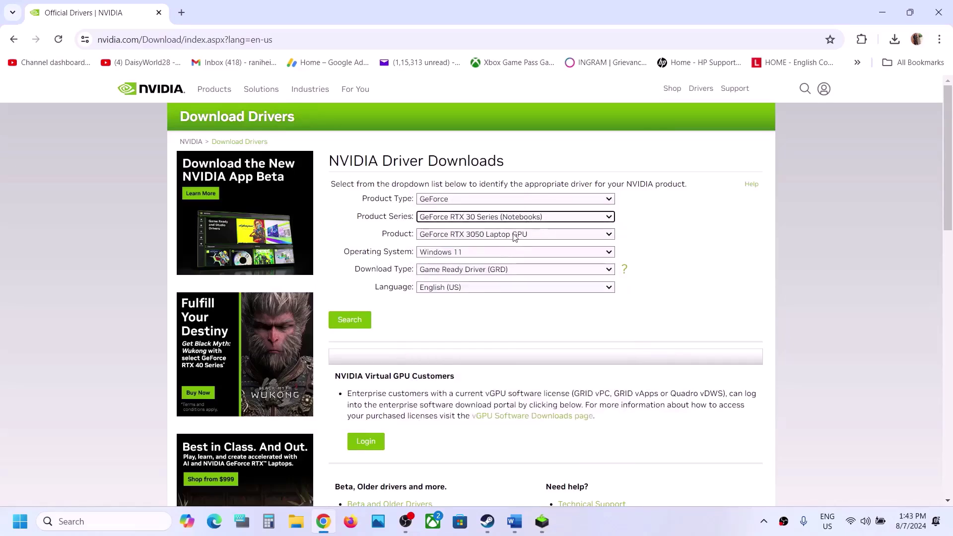
{"action": "left_click", "coordinate": [514, 236]}
{"action": "left_click", "coordinate": [505, 305]}
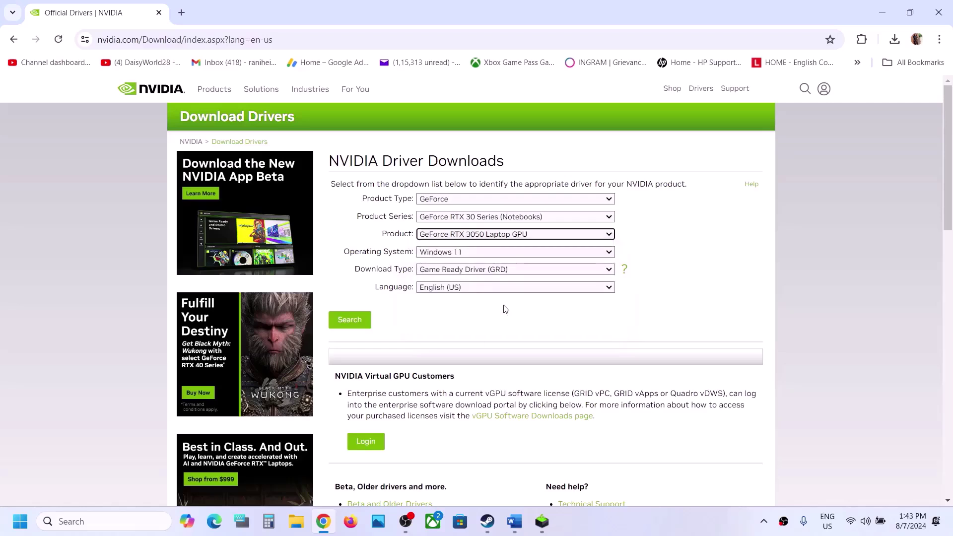
{"action": "left_click", "coordinate": [466, 254]}
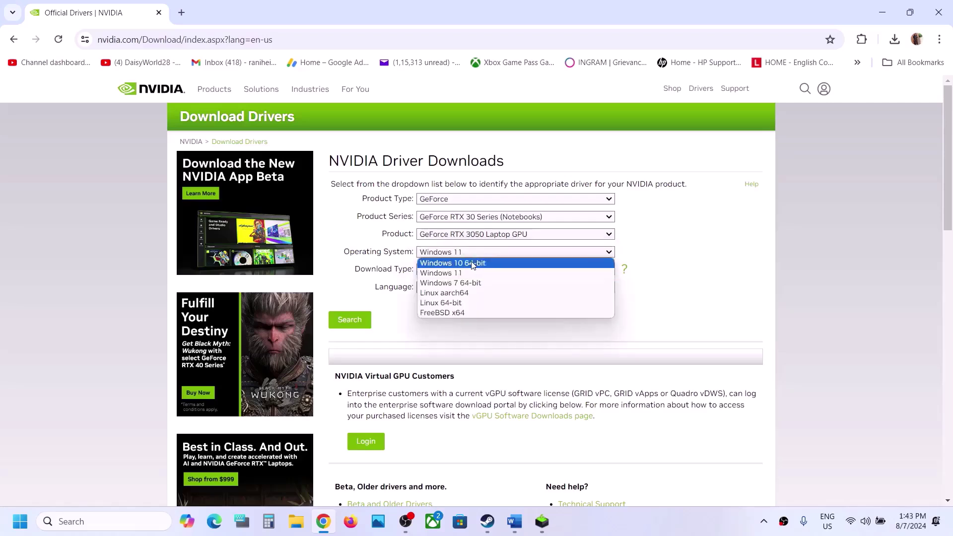
{"action": "left_click", "coordinate": [466, 274]}
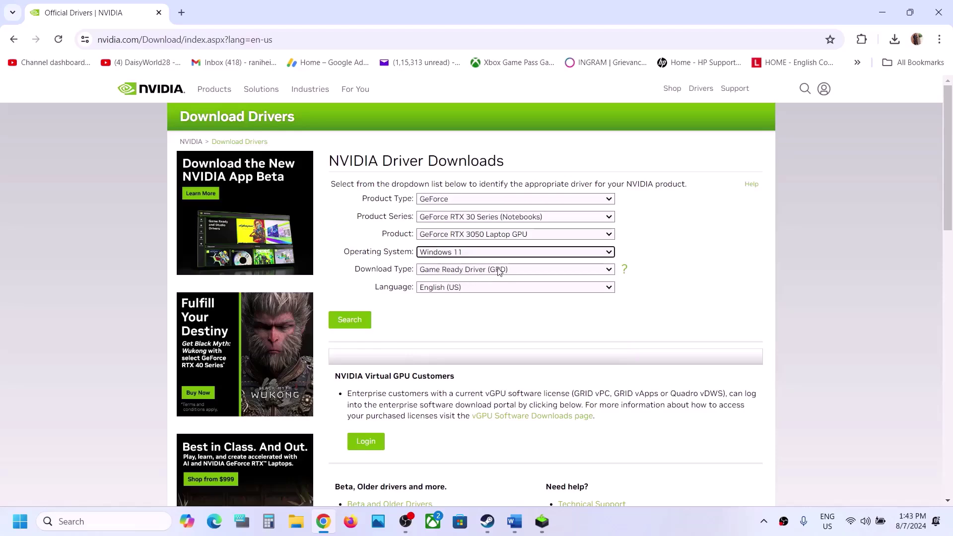
{"action": "left_click", "coordinate": [361, 321]}
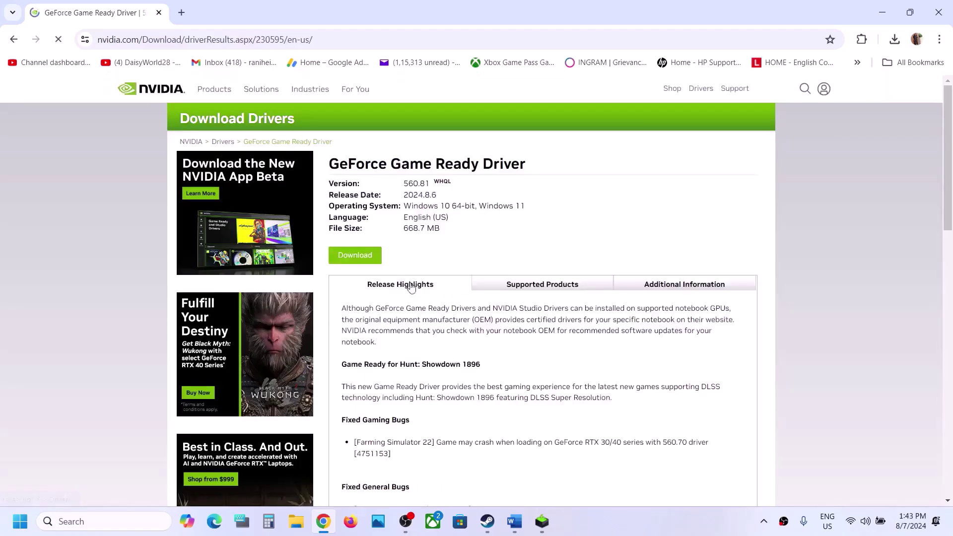
{"action": "left_click", "coordinate": [361, 259]}
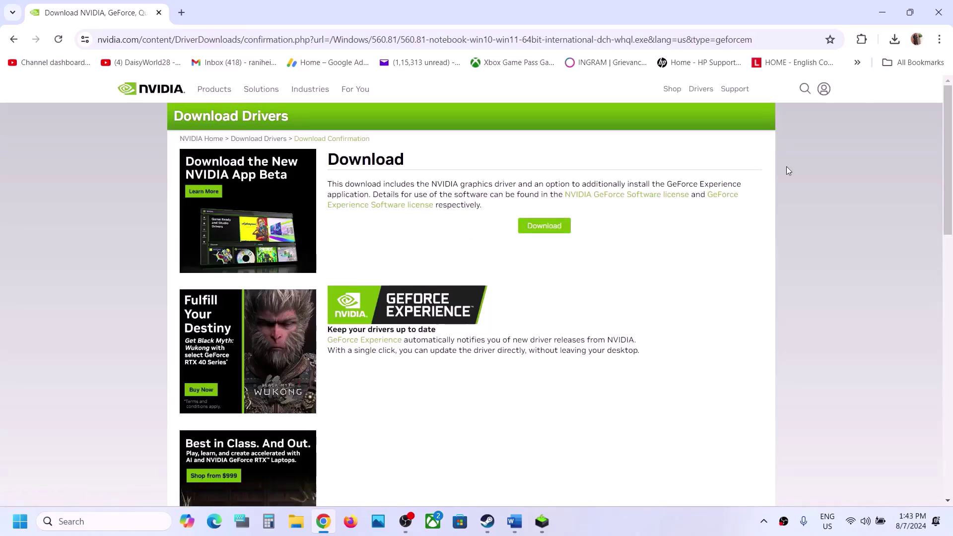
Run the NVIDIA Installer, accept the license, and start a Custom (Advanced) driver install with Perform a clean installation enabled.
{"action": "left_click", "coordinate": [542, 519]}
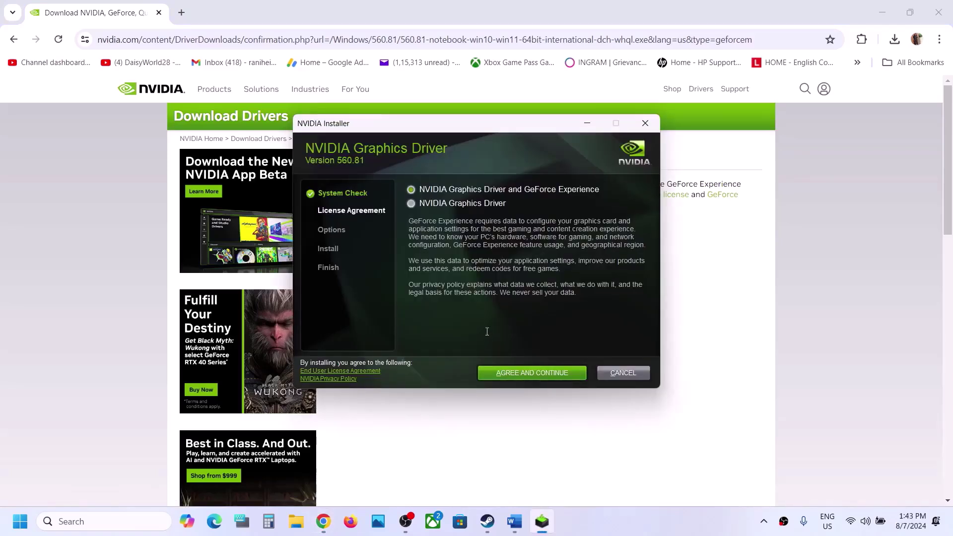
{"action": "left_click", "coordinate": [540, 372]}
{"action": "left_click", "coordinate": [440, 260]}
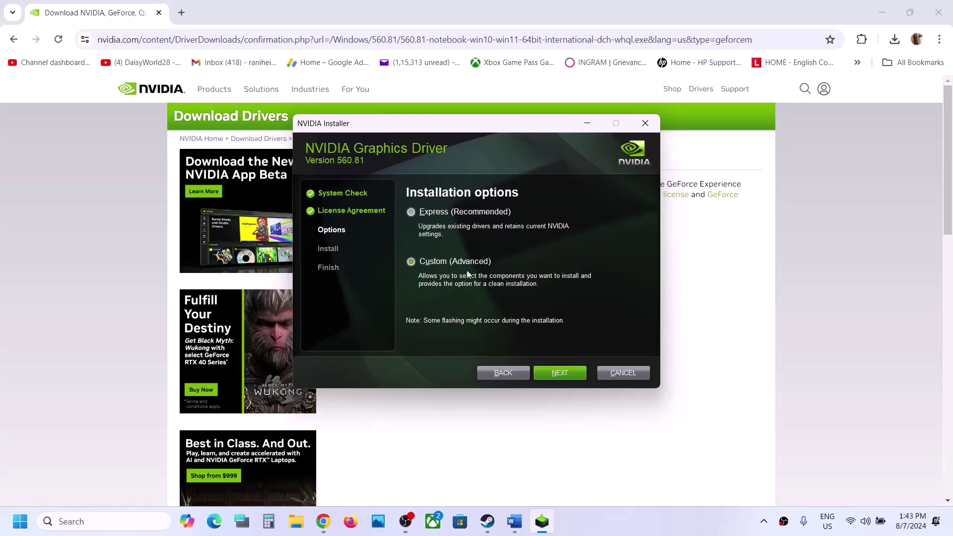
{"action": "left_click", "coordinate": [558, 372]}
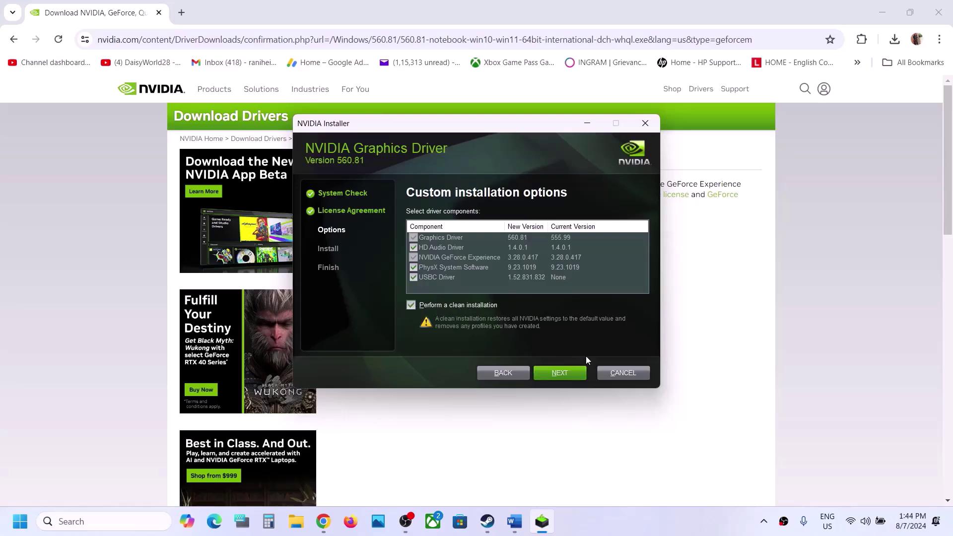
{"action": "left_click", "coordinate": [564, 374]}
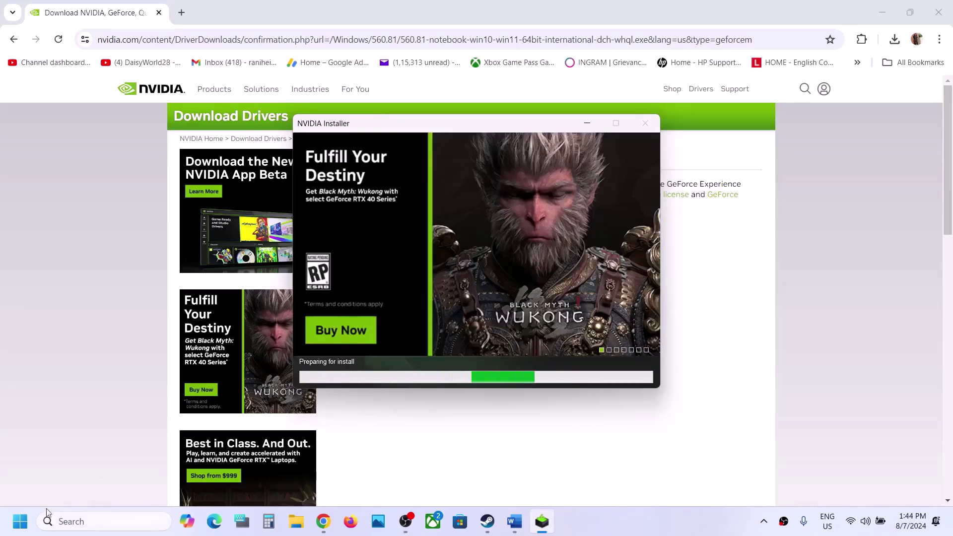
Look up the Restart option among the PC's power options and leave without restarting.
{"action": "left_click", "coordinate": [20, 521]}
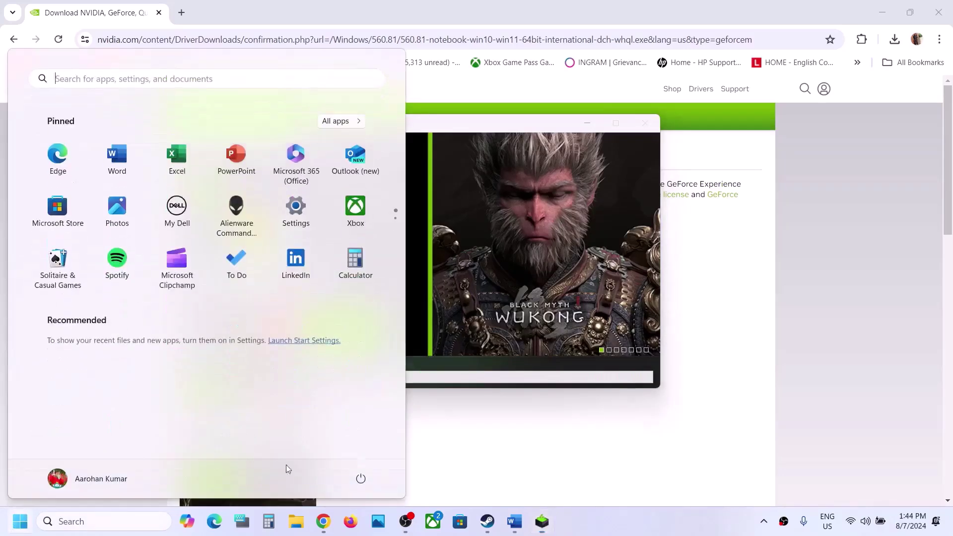
{"action": "left_click", "coordinate": [360, 479]}
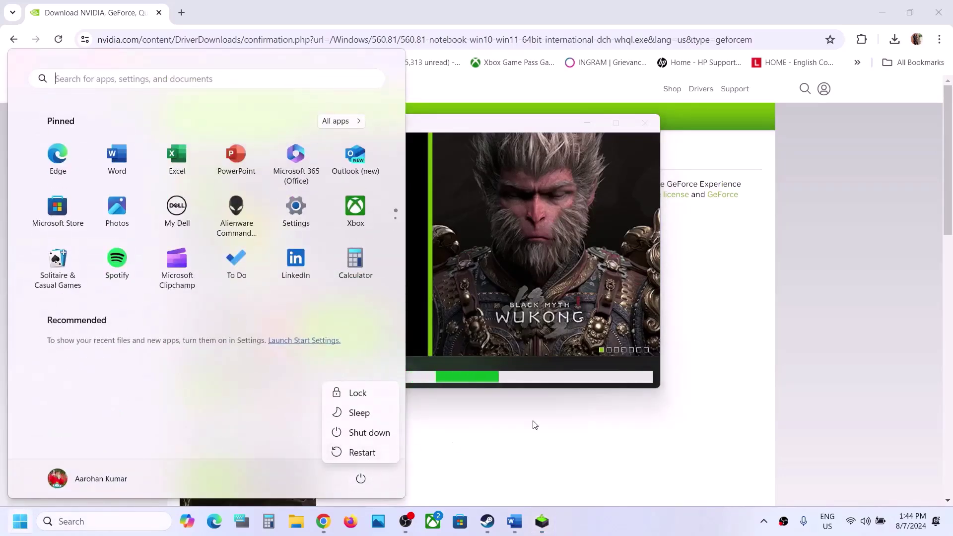
{"action": "key", "text": "Escape"}
{"action": "left_click", "coordinate": [576, 284]}
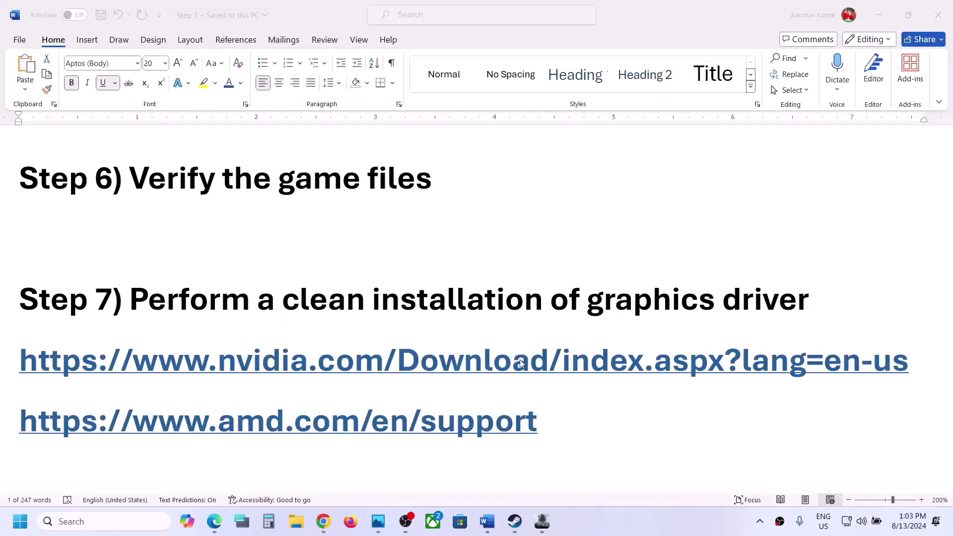
Copy the word "graphics" from Step 8 on the dedicated graphics card in the Word document.
{"action": "scroll", "coordinate": [520, 364], "scroll_direction": "down", "scroll_amount": 4}
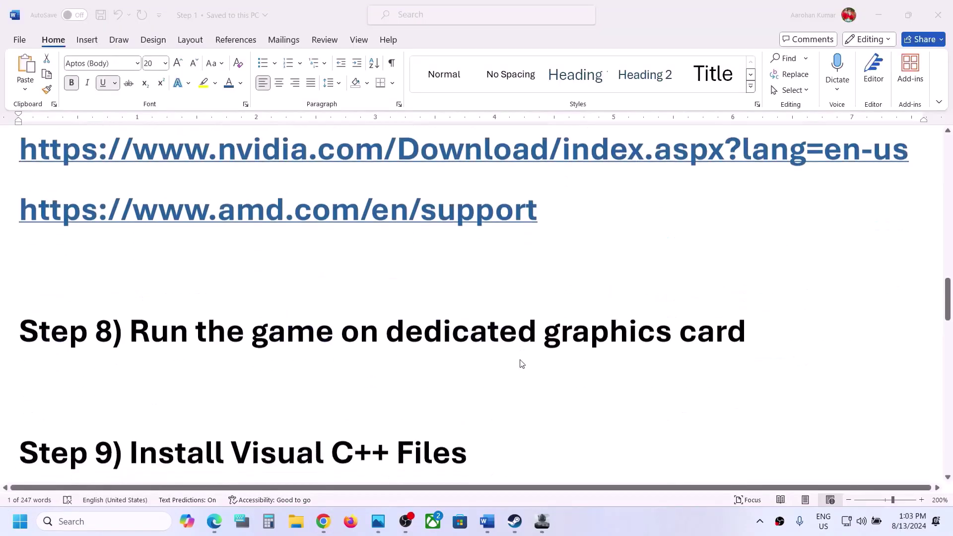
{"action": "double_click", "coordinate": [599, 325]}
{"action": "key", "text": "ctrl+c"}
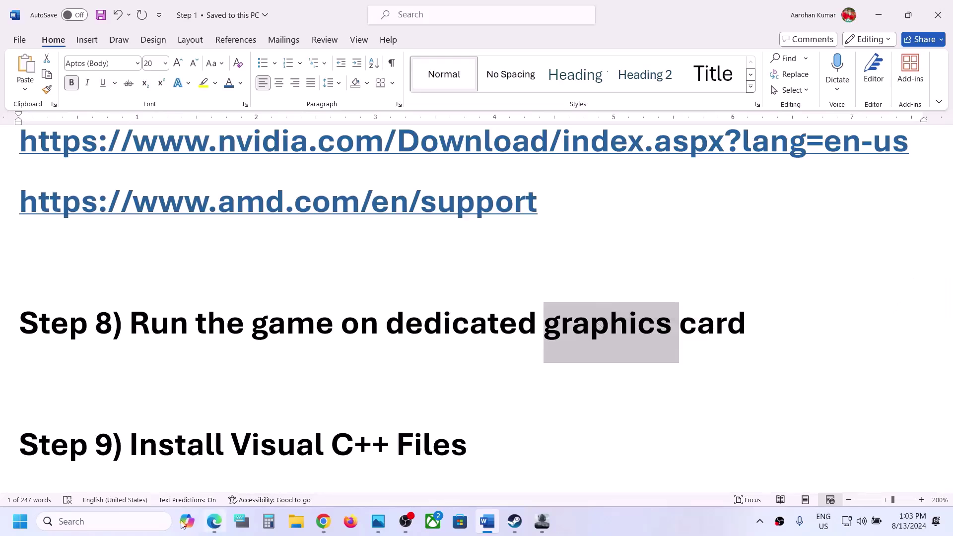
Search Windows for the copied word "graphics" and open the Graphics settings.
{"action": "left_click", "coordinate": [149, 522]}
{"action": "key", "text": "ctrl+v"}
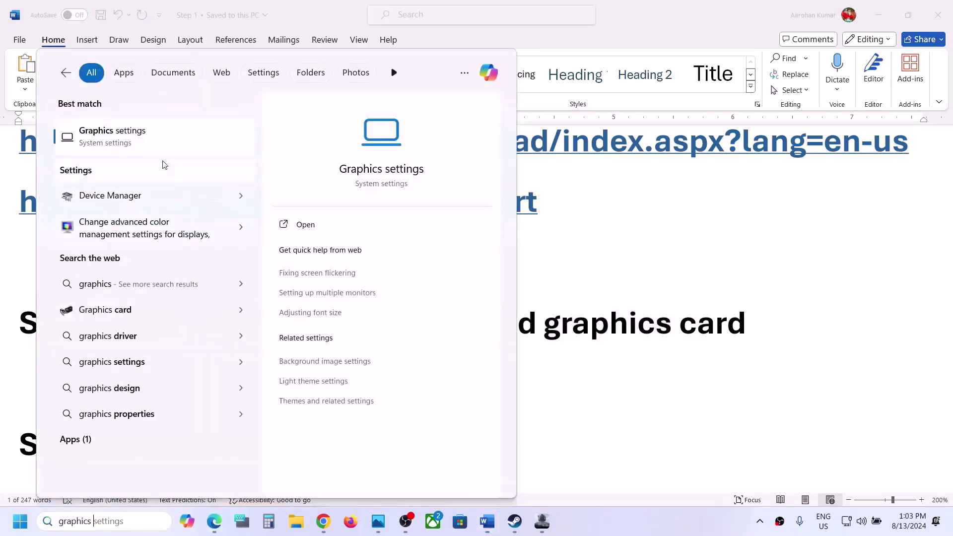
{"action": "left_click", "coordinate": [151, 134]}
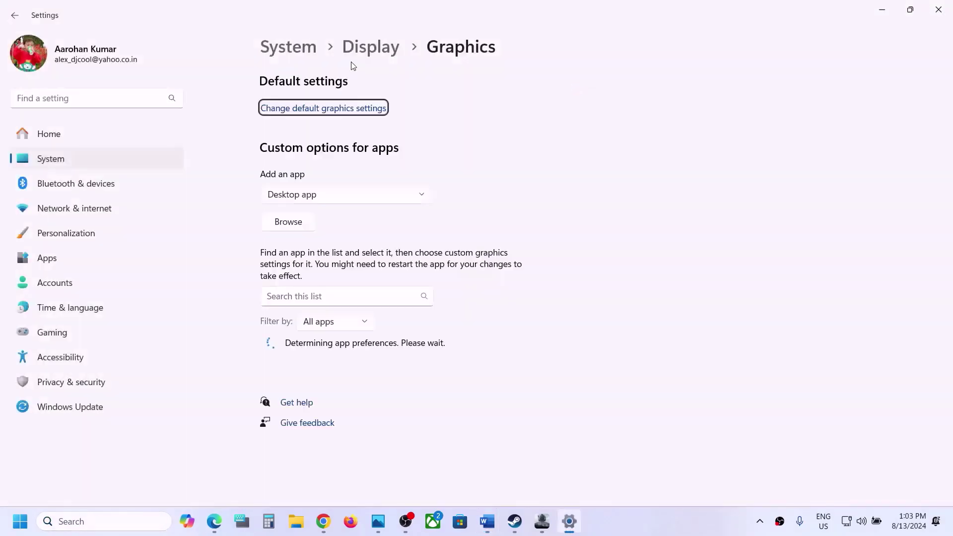
Add GameLoader from C:\Arena Breakout Infinite\ABInfinite\Binaries\Win64 to the apps with custom graphics options.
{"action": "left_click", "coordinate": [299, 230]}
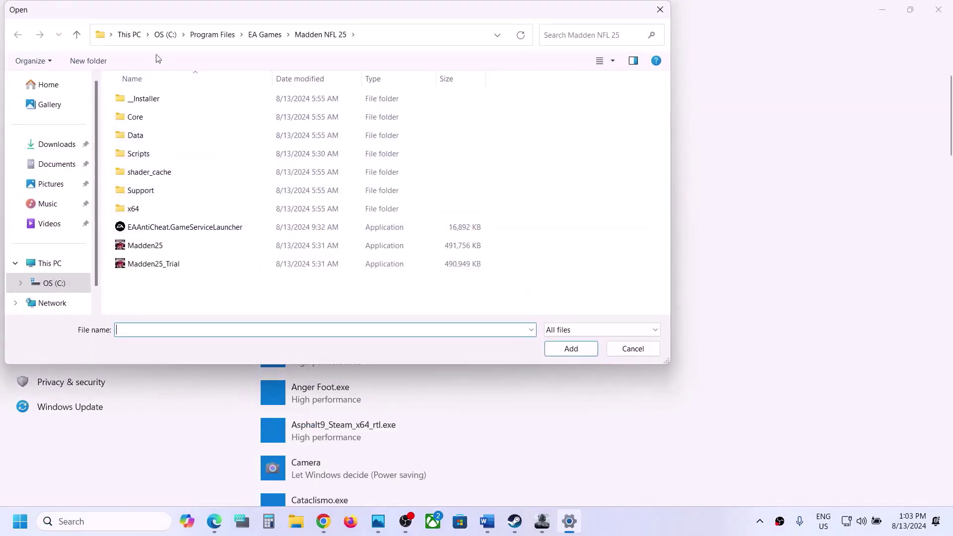
{"action": "left_click", "coordinate": [168, 36]}
{"action": "scroll", "coordinate": [183, 141], "scroll_direction": "up", "scroll_amount": 1}
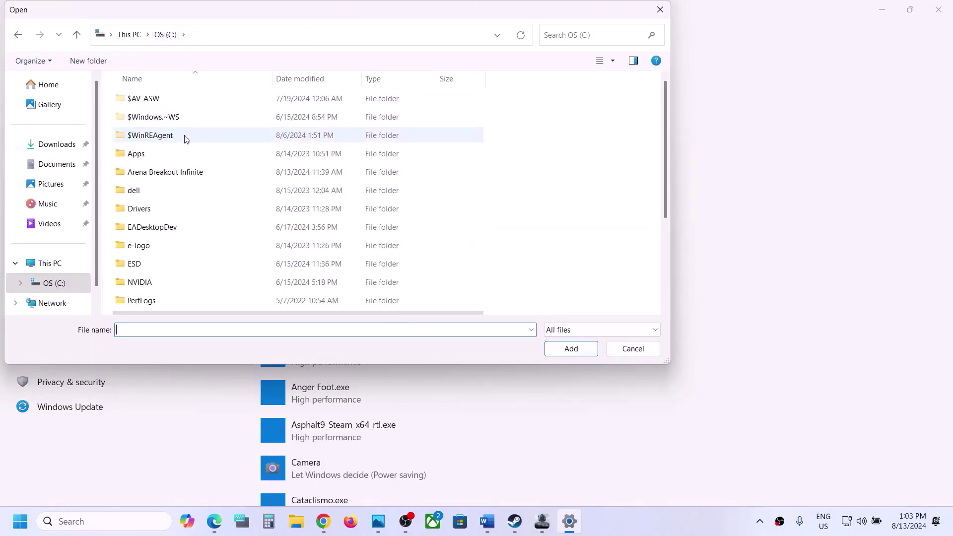
{"action": "double_click", "coordinate": [185, 172]}
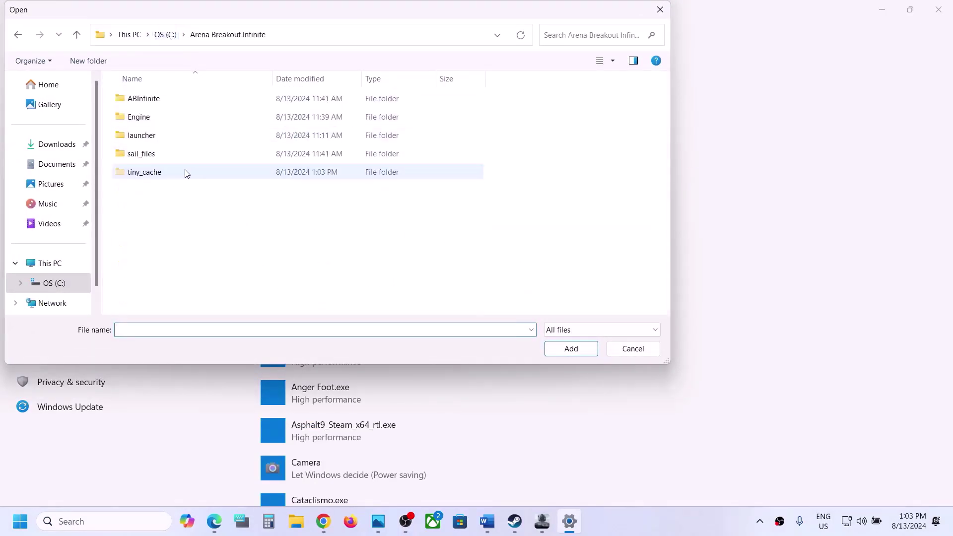
{"action": "double_click", "coordinate": [157, 101]}
{"action": "double_click", "coordinate": [157, 101]}
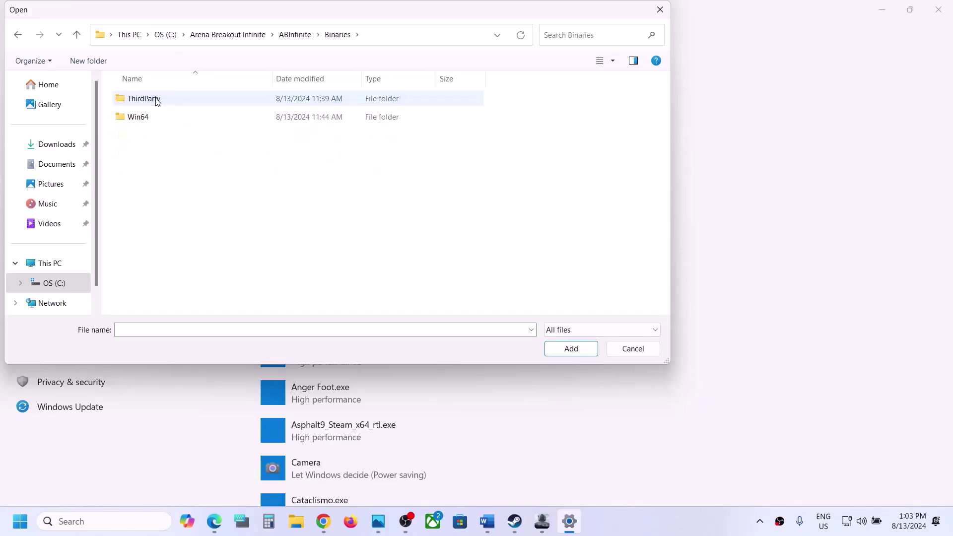
{"action": "left_click", "coordinate": [157, 101]}
{"action": "double_click", "coordinate": [134, 119]}
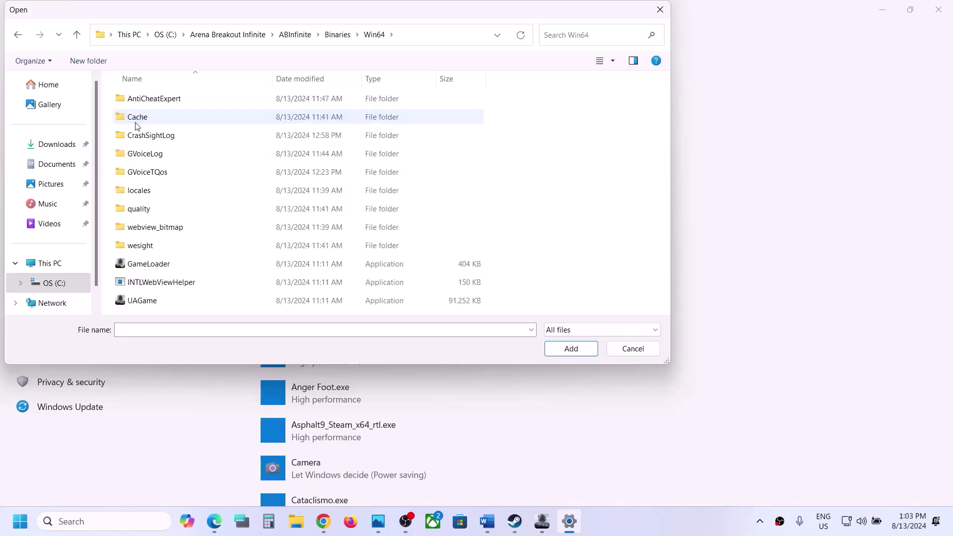
{"action": "left_click", "coordinate": [147, 265]}
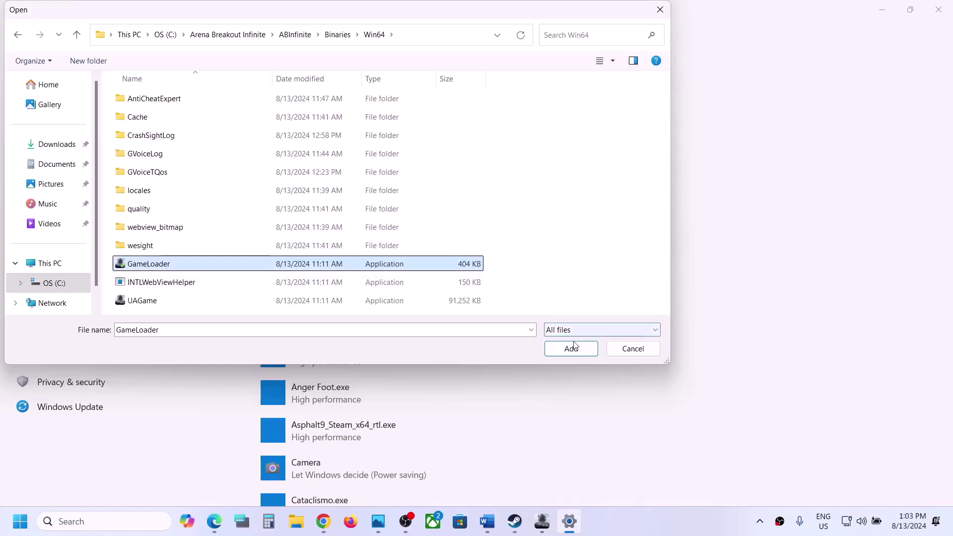
{"action": "left_click", "coordinate": [565, 353]}
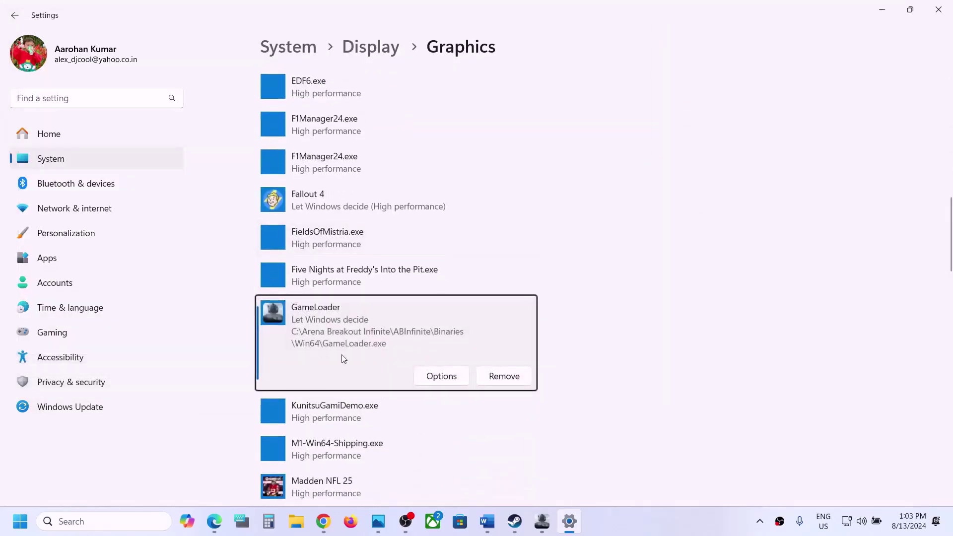
Set GameLoader's graphics preference to High performance and save it.
{"action": "left_click", "coordinate": [446, 380]}
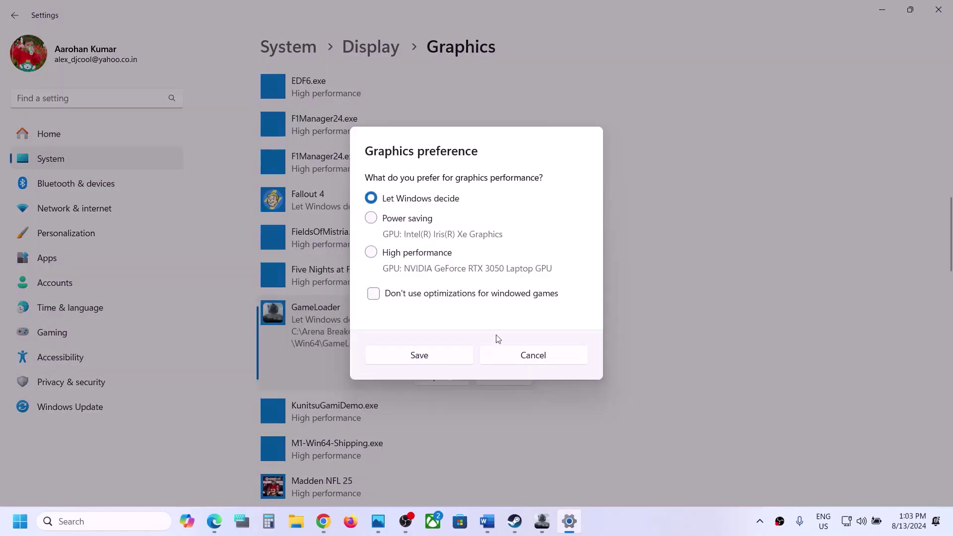
{"action": "left_click", "coordinate": [406, 256]}
{"action": "left_click", "coordinate": [448, 358]}
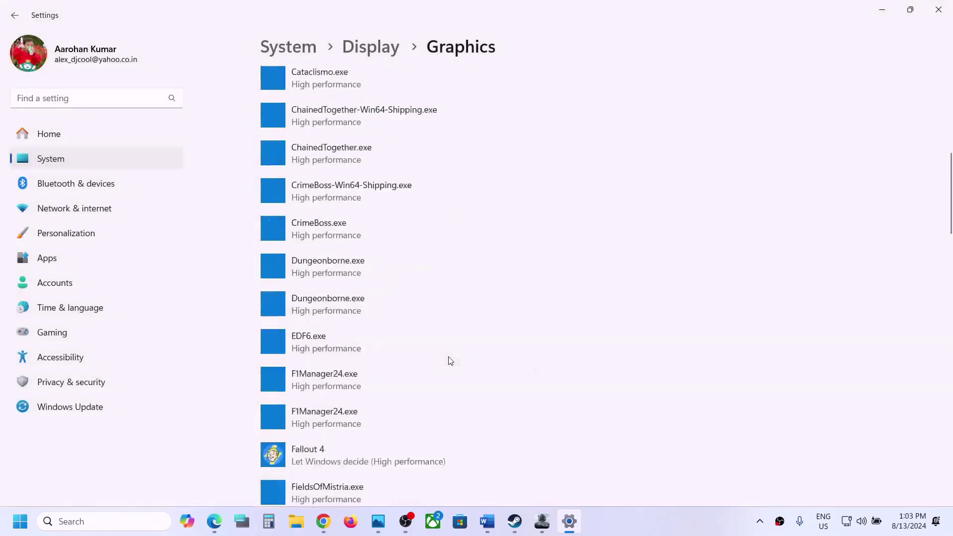
Add UAGame from the same Win64 folder, save its graphics preference as High performance, and close Settings.
{"action": "left_click", "coordinate": [295, 231]}
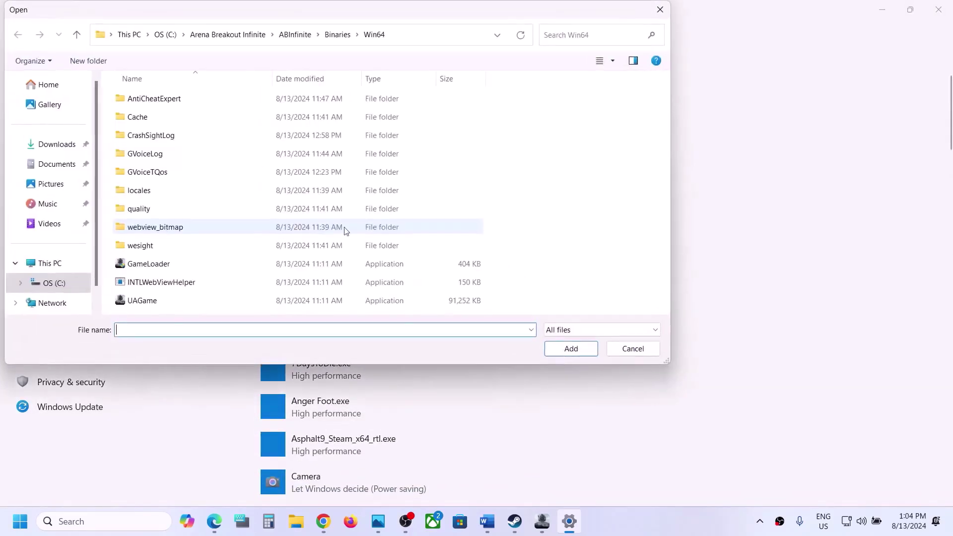
{"action": "left_click", "coordinate": [148, 302]}
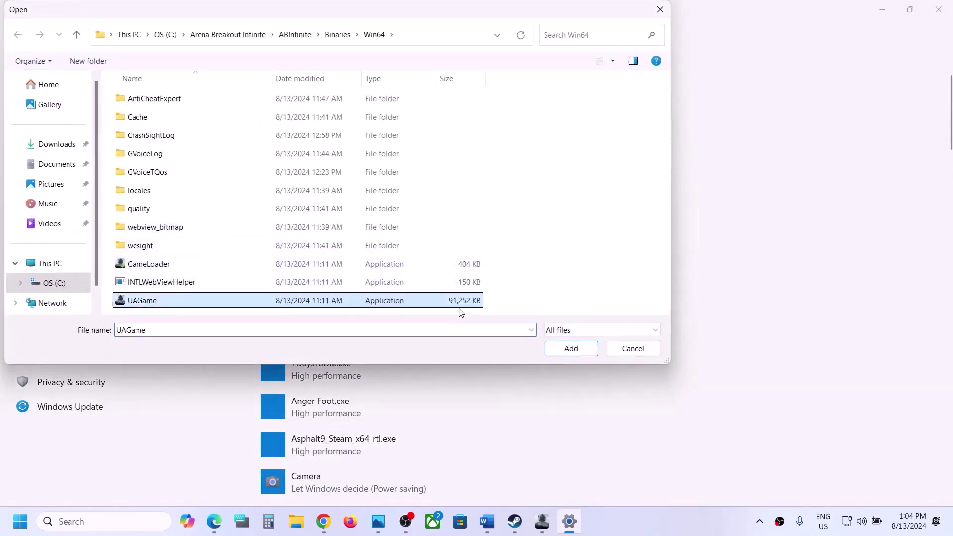
{"action": "left_click", "coordinate": [571, 348]}
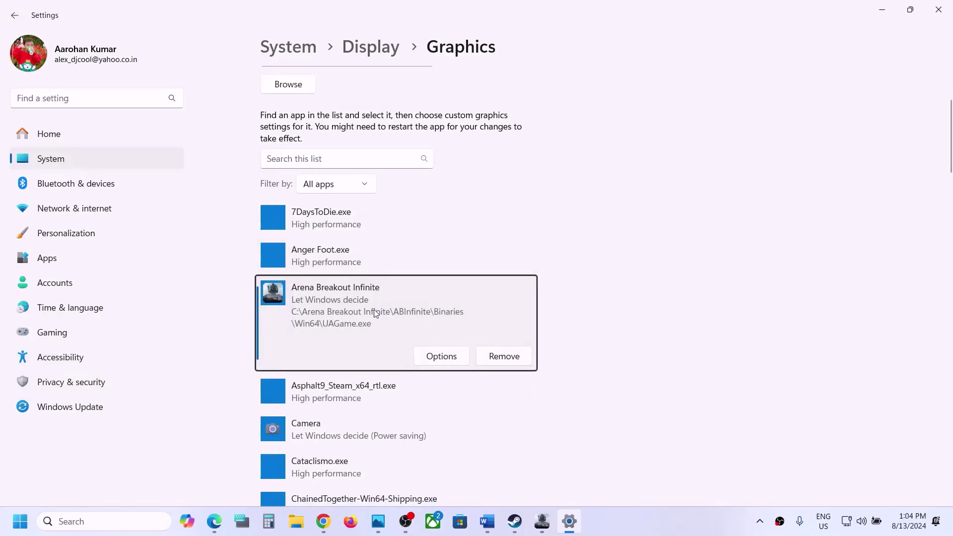
{"action": "left_click", "coordinate": [441, 357]}
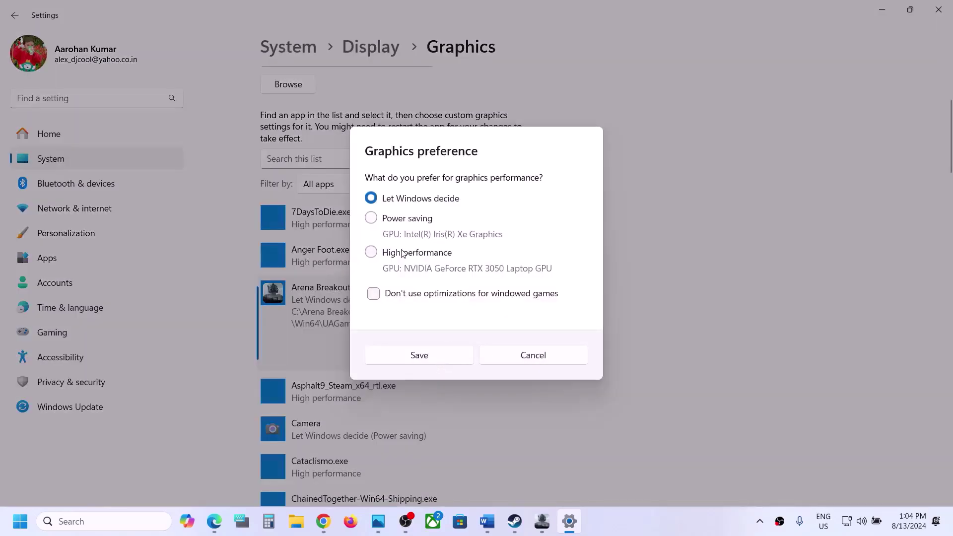
{"action": "left_click", "coordinate": [403, 253]}
{"action": "left_click", "coordinate": [421, 355]}
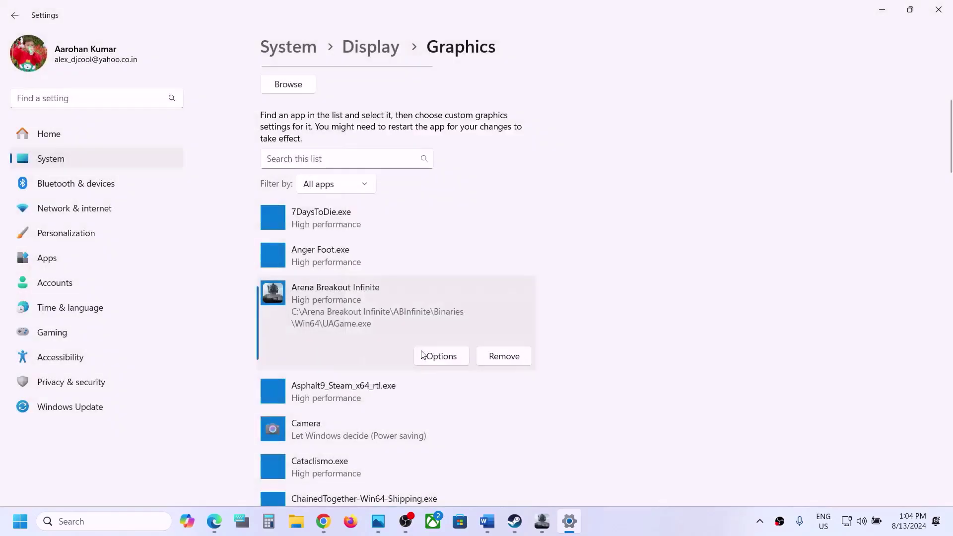
{"action": "left_click", "coordinate": [948, 6]}
Copy the Visual C++ download link under Step 9 in the Word document.
{"action": "scroll", "coordinate": [428, 257], "scroll_direction": "down", "scroll_amount": 4}
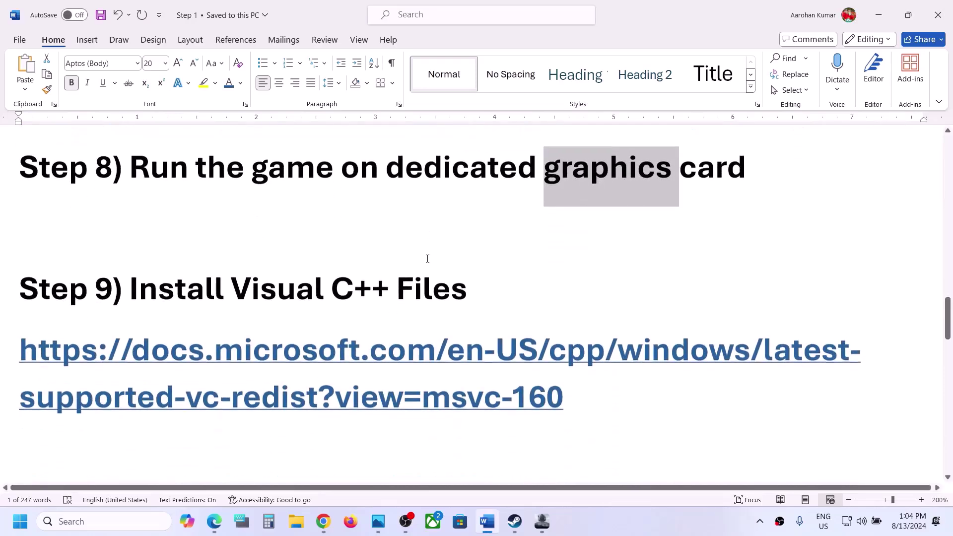
{"action": "left_click_drag", "start_coordinate": [587, 352], "coordinate": [20, 317]}
{"action": "key", "text": "ctrl+c"}
{"action": "right_click", "coordinate": [20, 316]}
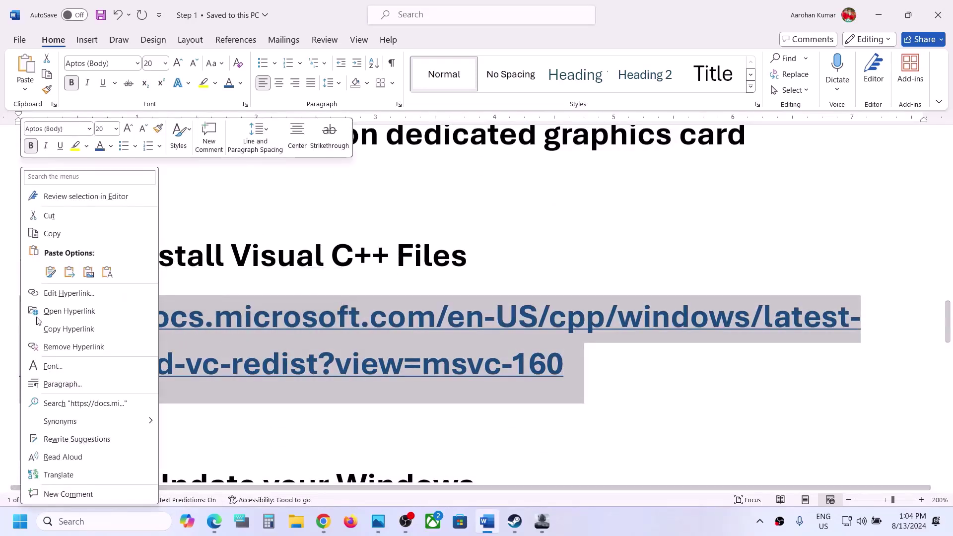
{"action": "left_click", "coordinate": [66, 230]}
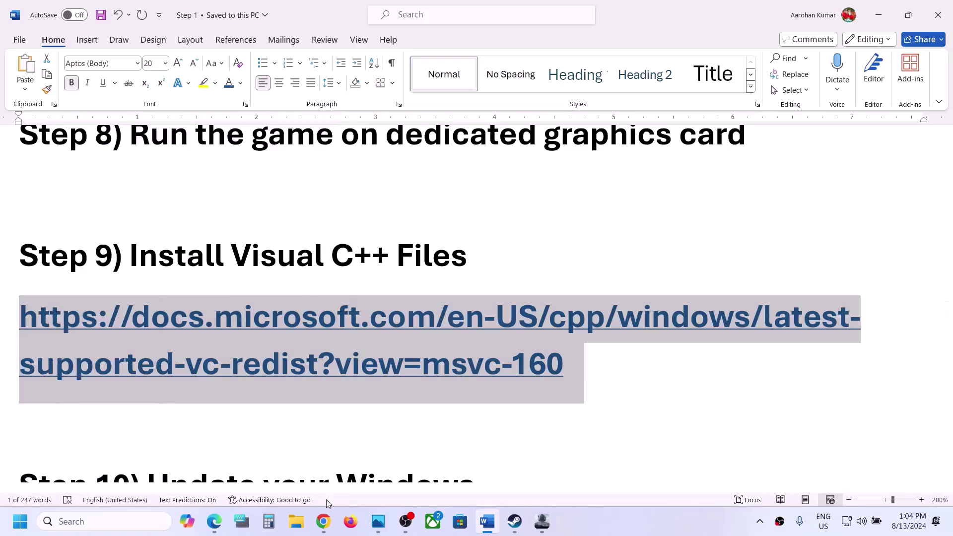
Open the copied Visual C++ link in a new, maximized Chrome window.
{"action": "right_click", "coordinate": [323, 521]}
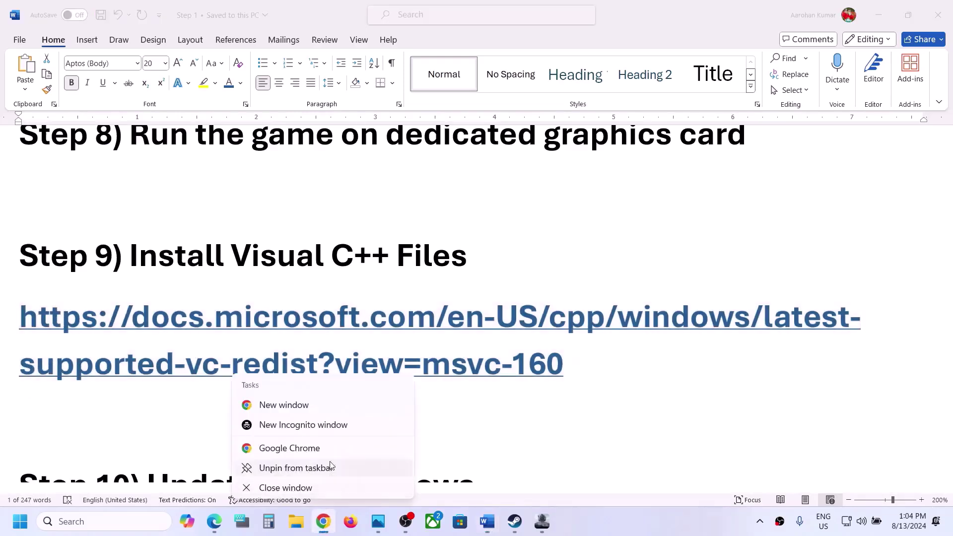
{"action": "left_click", "coordinate": [290, 413]}
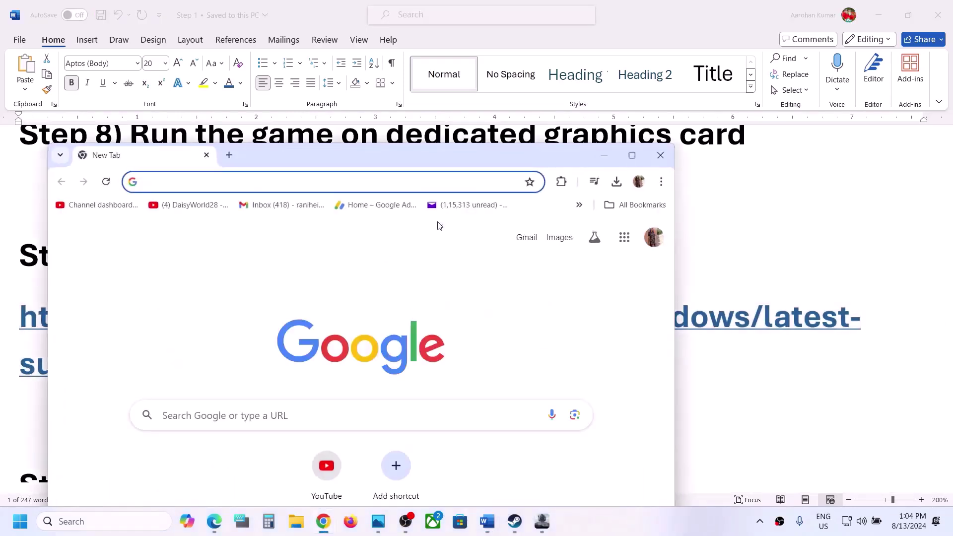
{"action": "key", "text": "ctrl+v"}
{"action": "key", "text": "Return"}
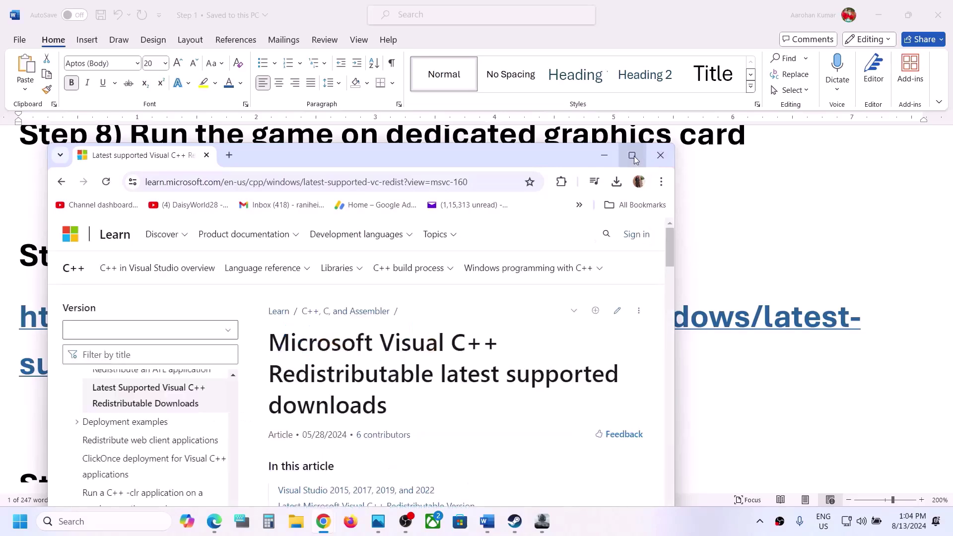
{"action": "left_click", "coordinate": [632, 155]}
Download the X86 Visual C++ Redistributable for Visual Studio 2015, 2017, 2019, and 2022 and run its installer.
{"action": "scroll", "coordinate": [436, 311], "scroll_direction": "down", "scroll_amount": 6}
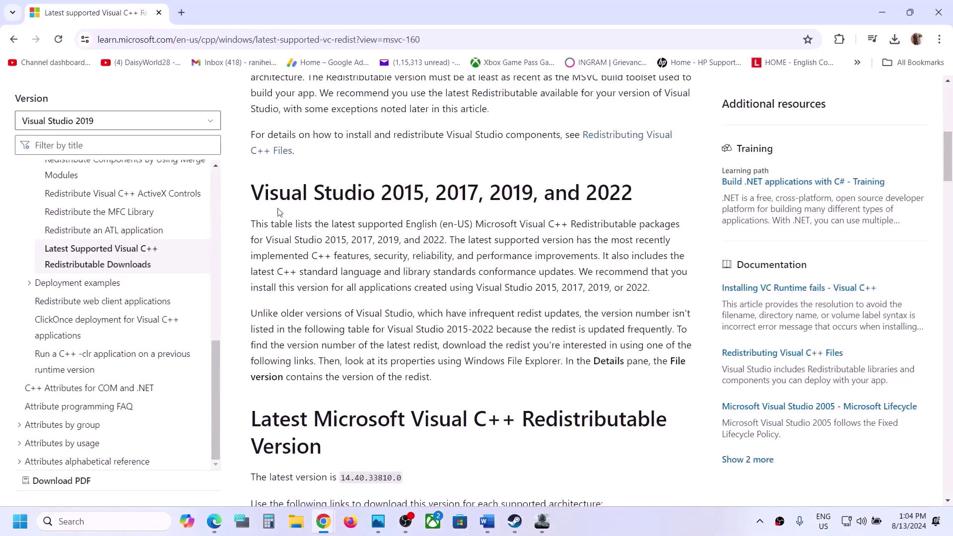
{"action": "left_click_drag", "start_coordinate": [268, 201], "coordinate": [583, 198]}
{"action": "scroll", "coordinate": [584, 199], "scroll_direction": "down", "scroll_amount": 6}
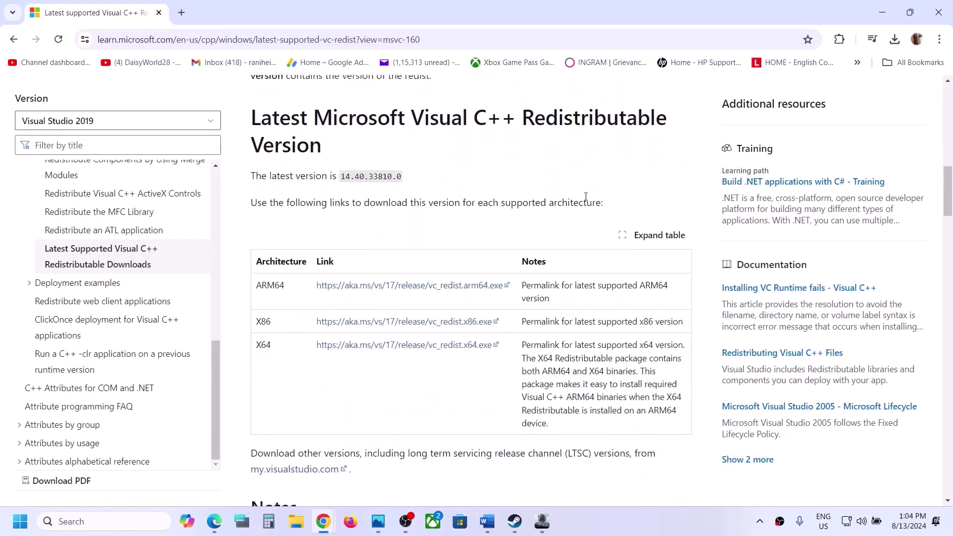
{"action": "double_click", "coordinate": [263, 225]}
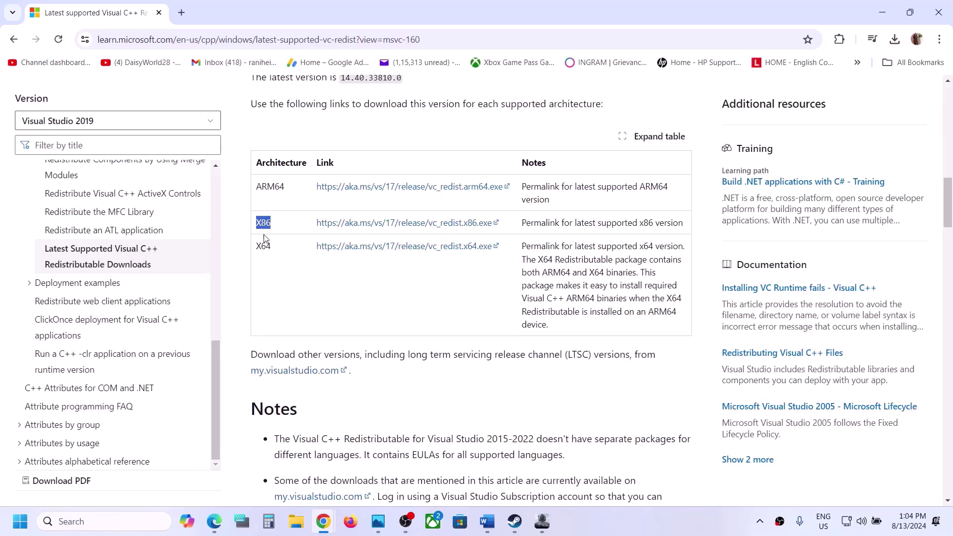
{"action": "double_click", "coordinate": [263, 246]}
{"action": "double_click", "coordinate": [263, 223]}
{"action": "left_click", "coordinate": [396, 222]}
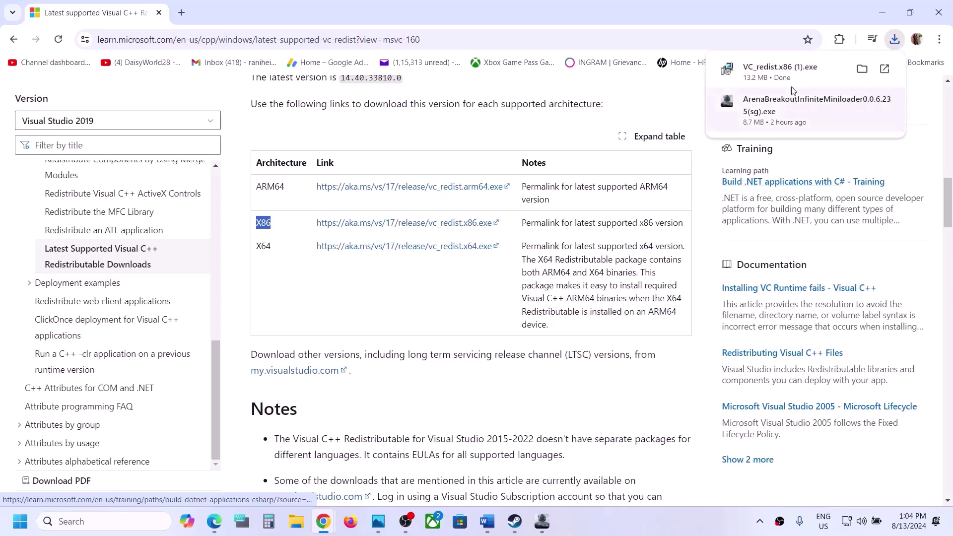
{"action": "left_click", "coordinate": [778, 78]}
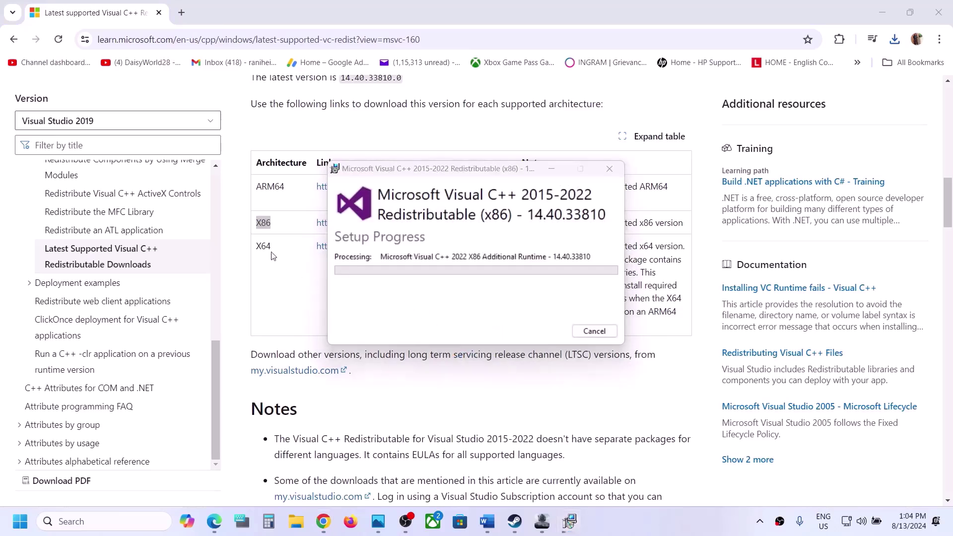
Download the X64 Visual C++ Redistributable, run its installer, and try to repair the existing installation.
{"action": "left_click", "coordinate": [570, 522]}
{"action": "left_click", "coordinate": [392, 252]}
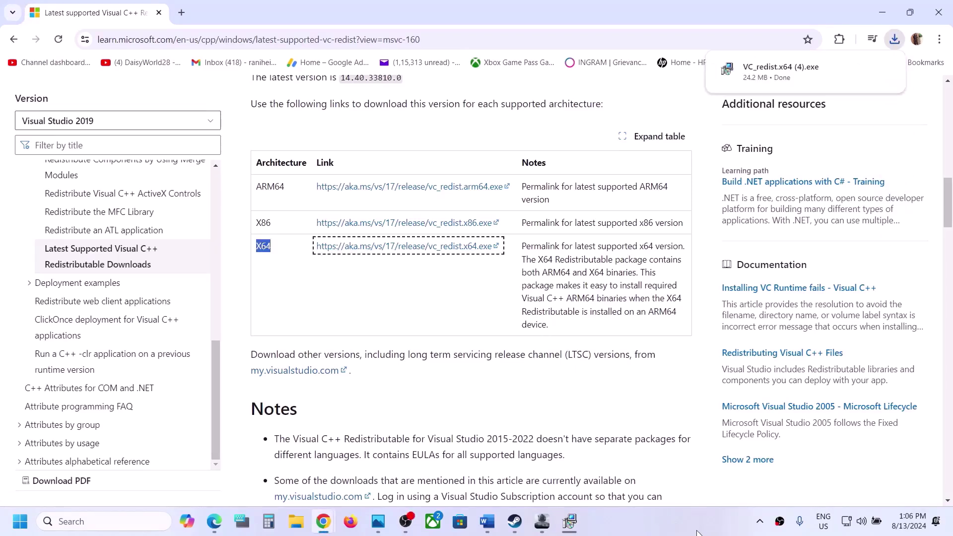
{"action": "left_click", "coordinate": [814, 74]}
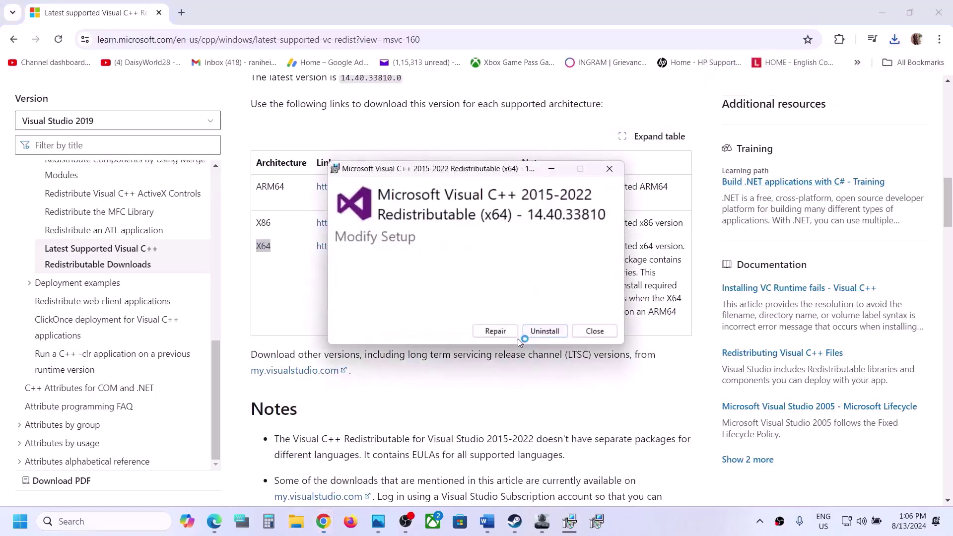
{"action": "left_click", "coordinate": [497, 331]}
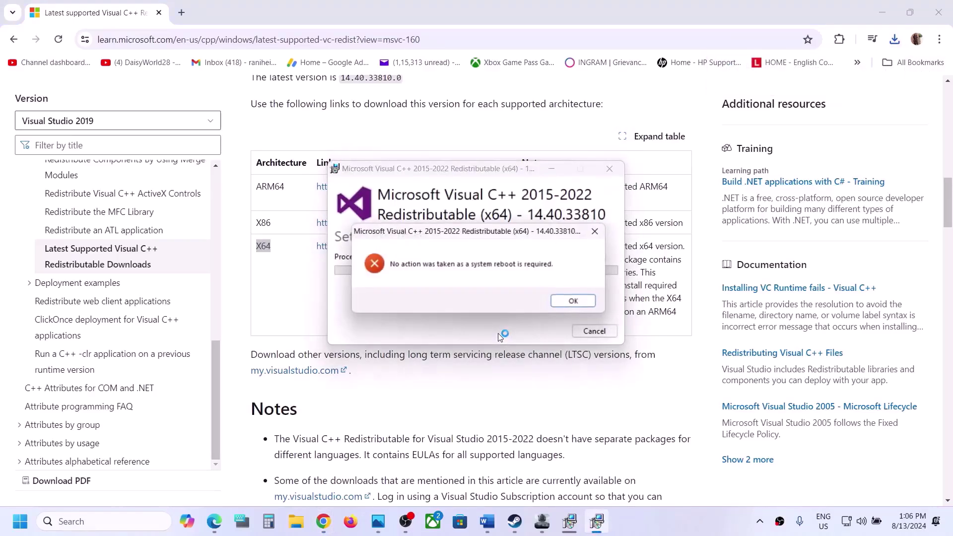
{"action": "left_click", "coordinate": [574, 300]}
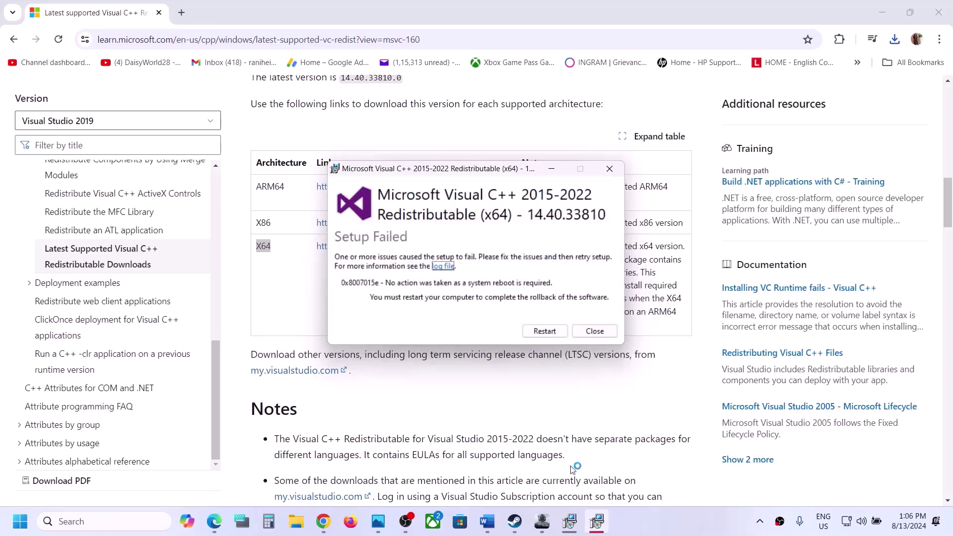
Place the x86 and x64 installer windows side by side and close the x86 installer.
{"action": "left_click", "coordinate": [572, 523]}
{"action": "left_click_drag", "start_coordinate": [528, 172], "coordinate": [463, 158]}
{"action": "left_click_drag", "start_coordinate": [520, 170], "coordinate": [631, 172]}
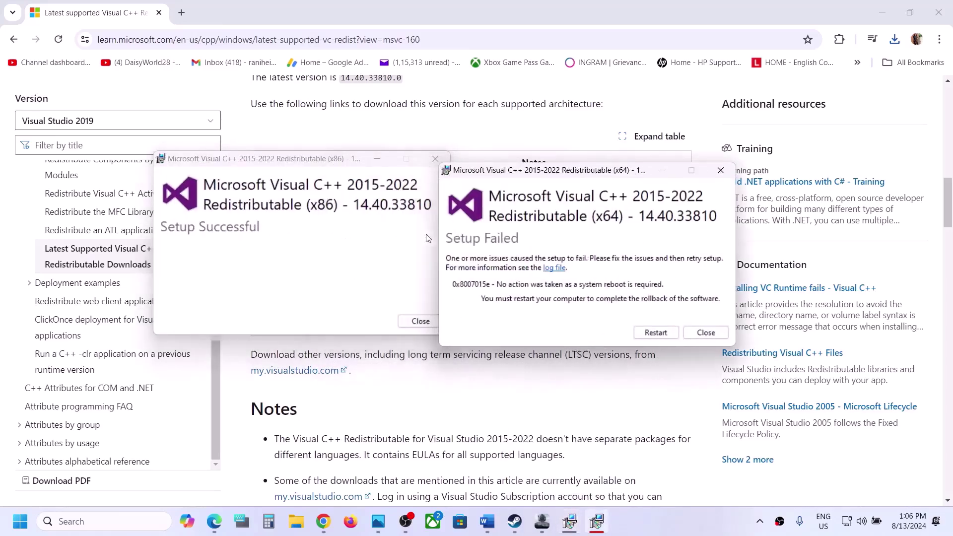
{"action": "left_click", "coordinate": [421, 321]}
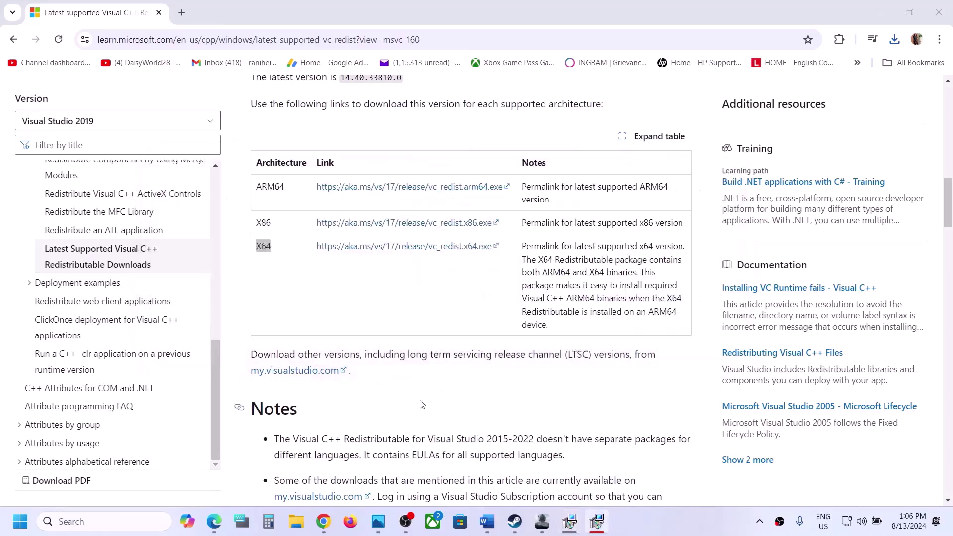
Show the Restart option in the Start menu's power choices and leave without restarting.
{"action": "left_click", "coordinate": [20, 529]}
{"action": "left_click", "coordinate": [361, 478]}
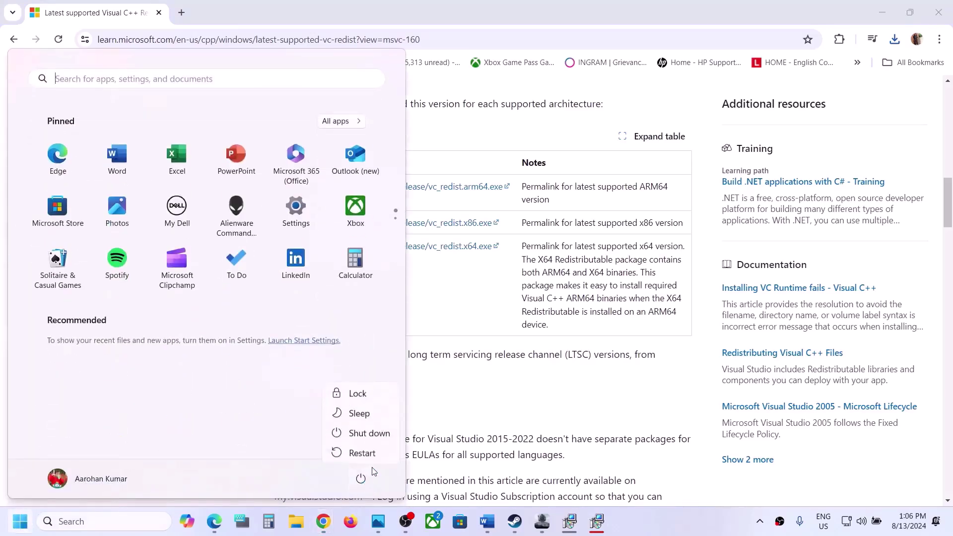
{"action": "key", "text": "Escape"}
{"action": "left_click", "coordinate": [612, 383]}
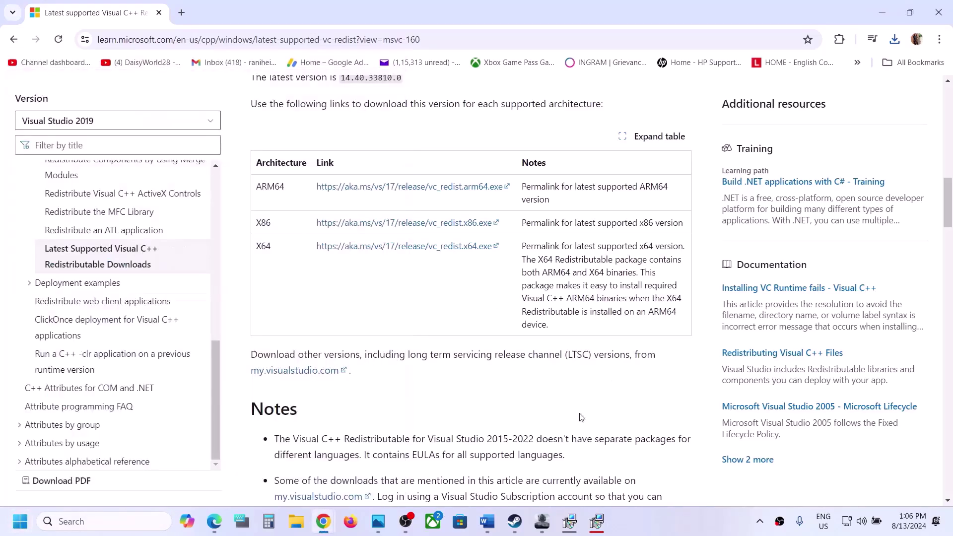